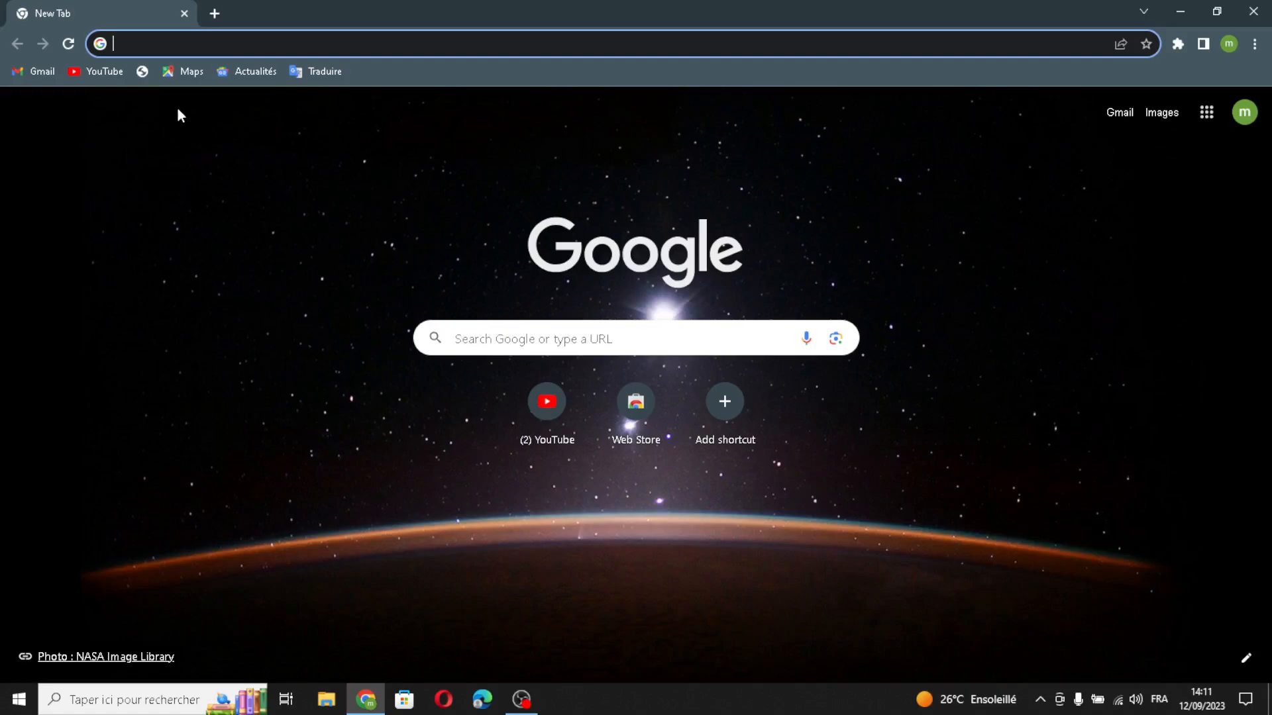
Step: Search Google for shopify and open the sponsored Shopify result
{"action": "type", "text": "s"}
{"action": "key", "text": "Down"}
{"action": "key", "text": "Return"}
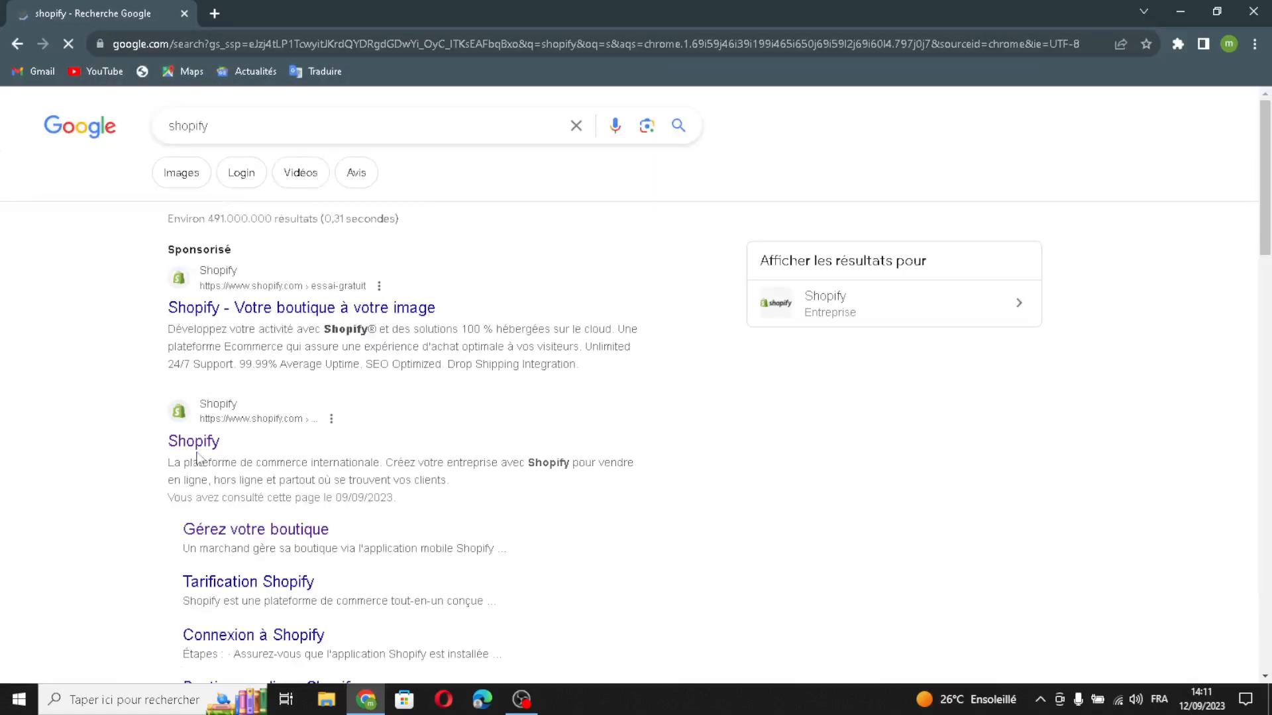
{"action": "left_click", "coordinate": [243, 316]}
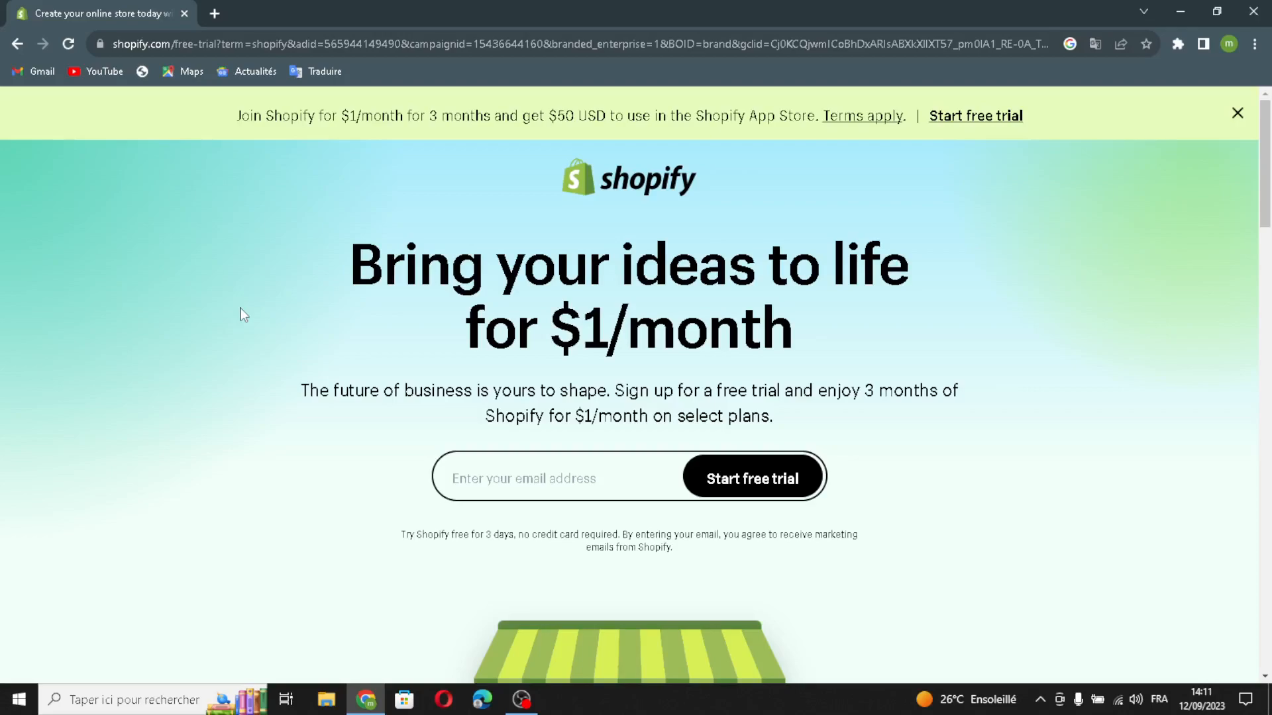
Step: Start the Shopify free trial from the sign-up page
{"action": "left_click", "coordinate": [515, 480]}
{"action": "left_click", "coordinate": [602, 522]}
{"action": "left_click", "coordinate": [688, 481]}
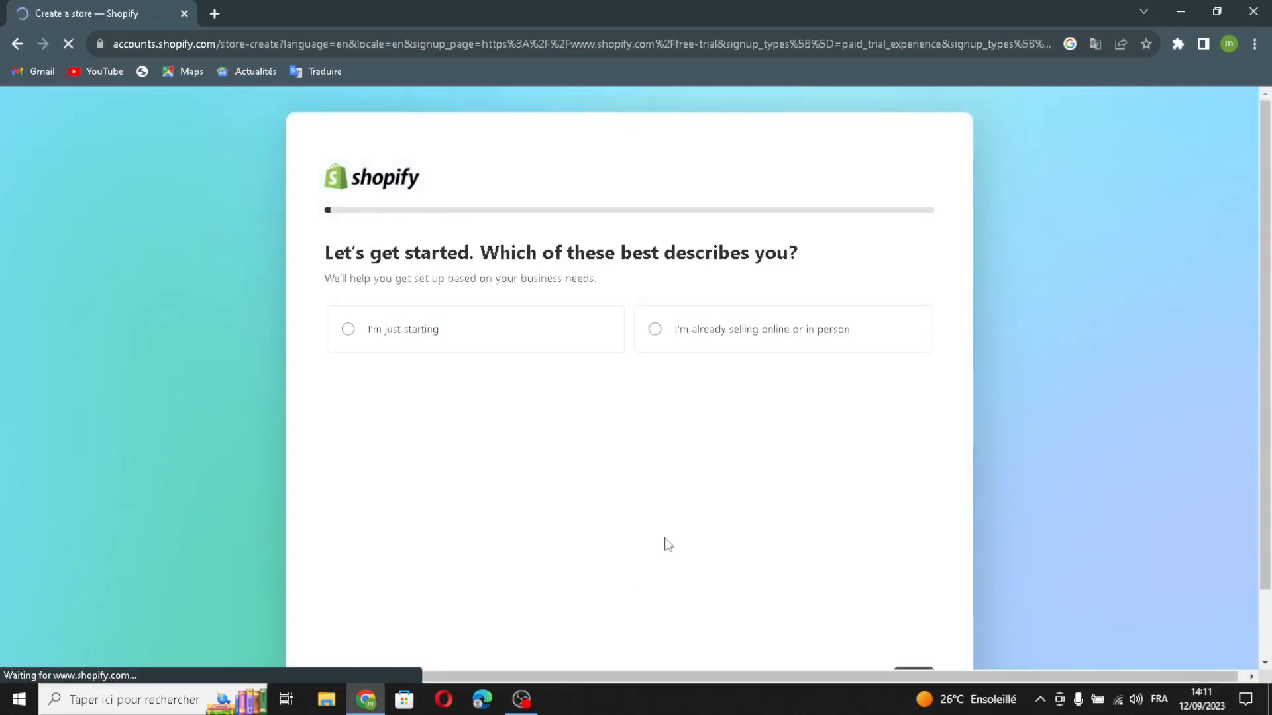
Step: Skip all the store setup questions and continue to Shopify with the existing account
{"action": "scroll", "coordinate": [629, 570], "scroll_direction": "down", "scroll_amount": 1}
{"action": "left_click", "coordinate": [831, 603]}
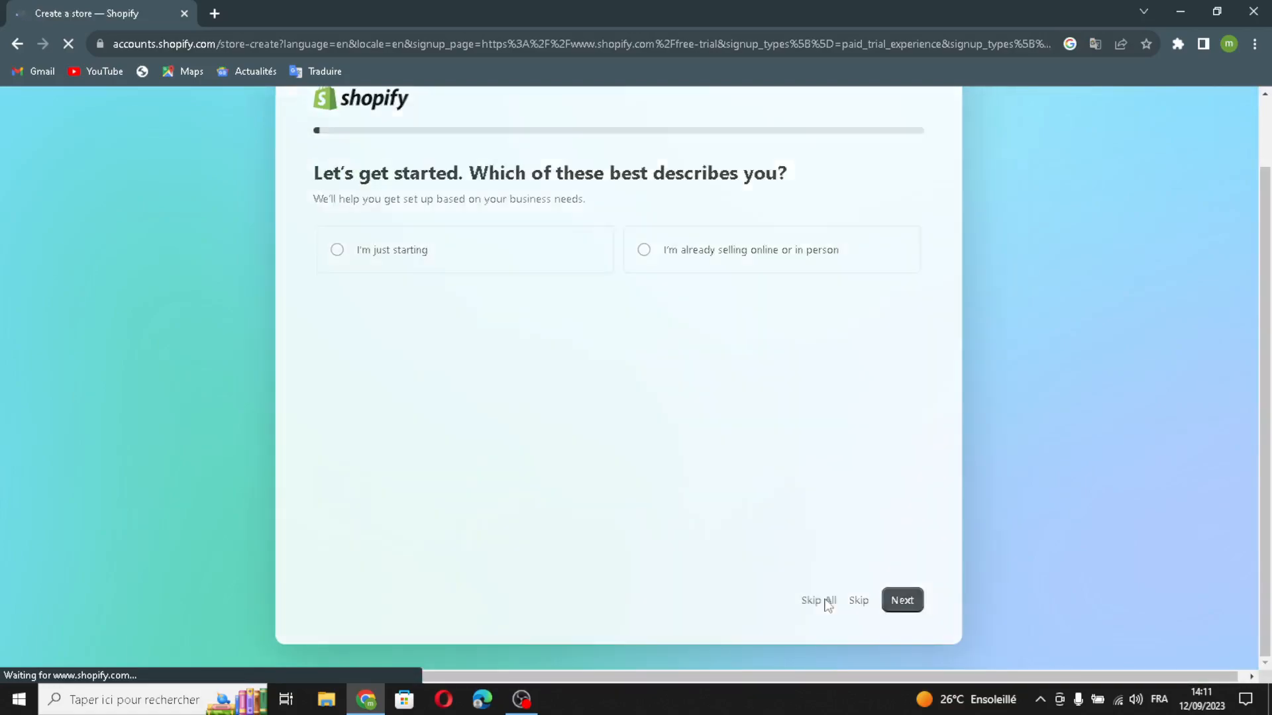
{"action": "left_click", "coordinate": [783, 497]}
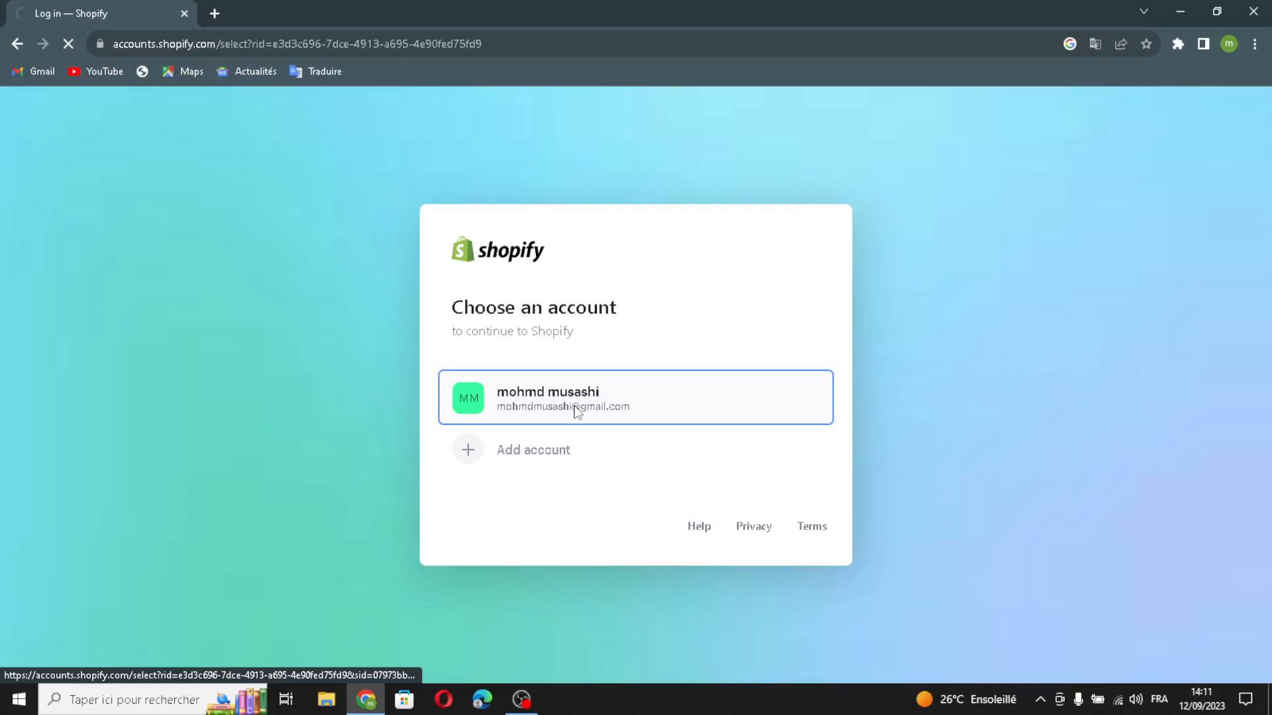
{"action": "left_click", "coordinate": [575, 408]}
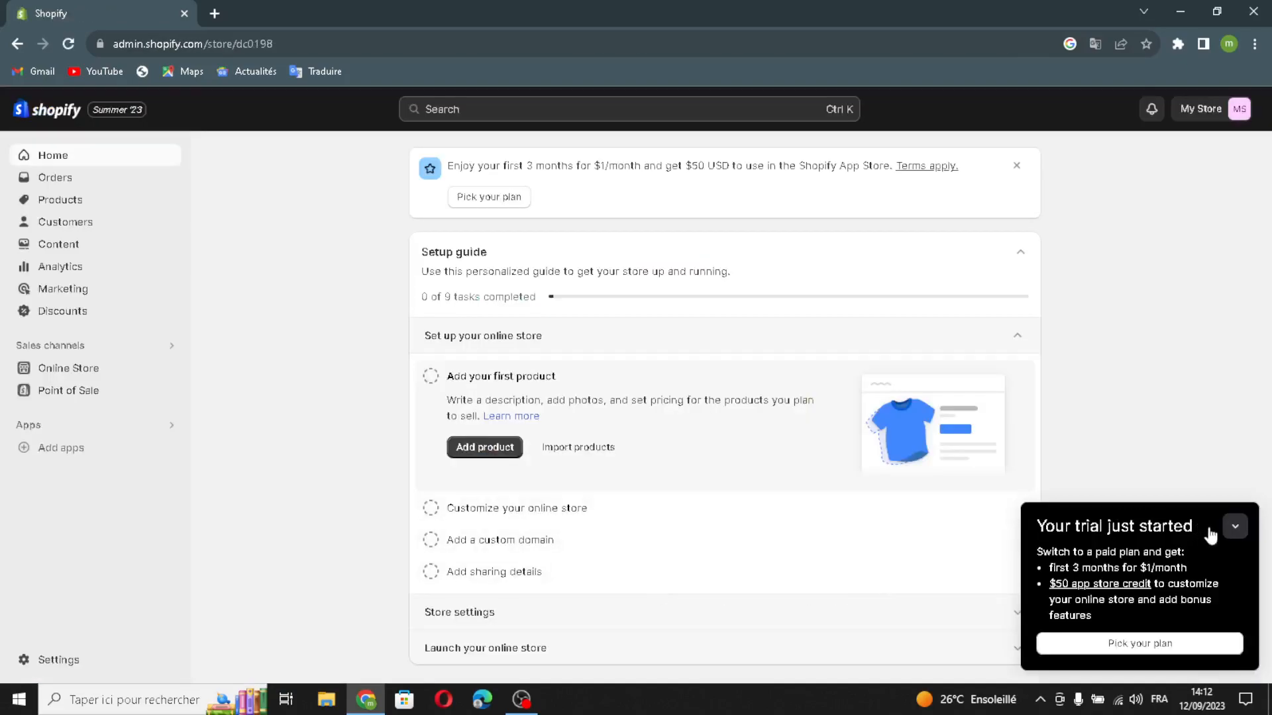
Step: Collapse the trial notice, then open the online store's themes and start customizing the current Dawn theme
{"action": "left_click", "coordinate": [1234, 528]}
{"action": "left_click", "coordinate": [113, 369]}
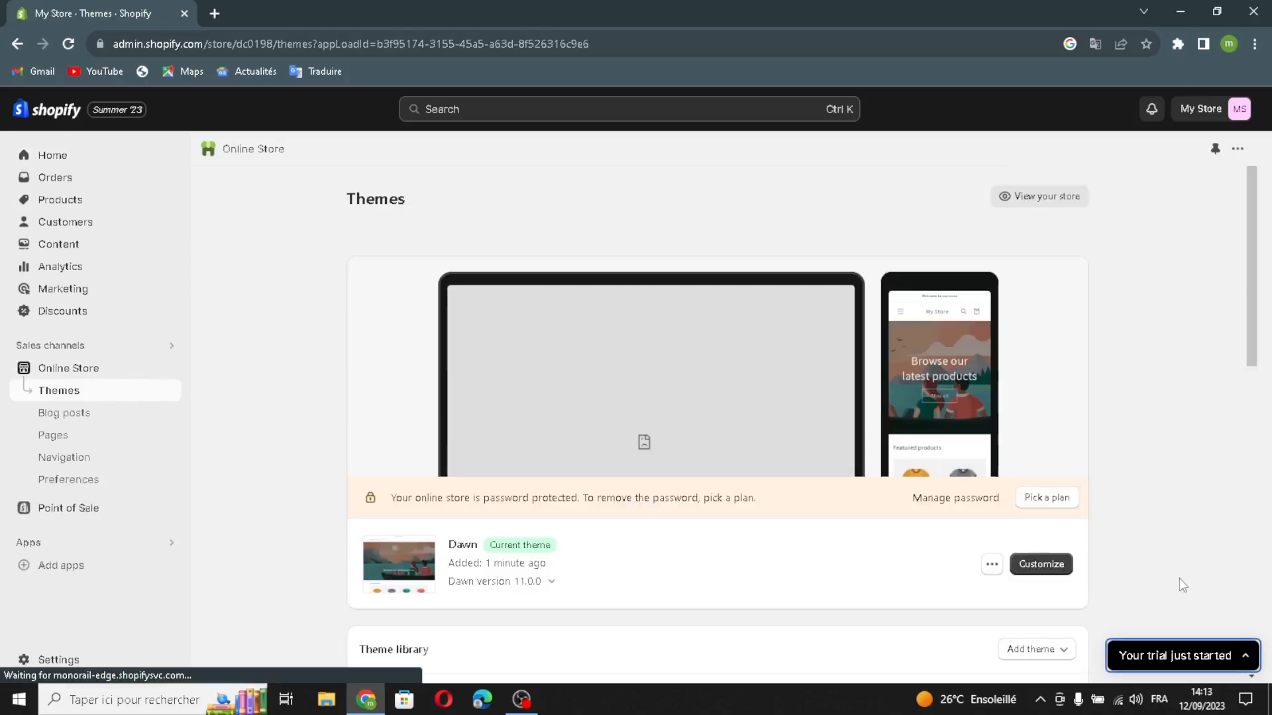
{"action": "scroll", "coordinate": [729, 583], "scroll_direction": "down", "scroll_amount": 2}
{"action": "scroll", "coordinate": [806, 578], "scroll_direction": "down", "scroll_amount": 6}
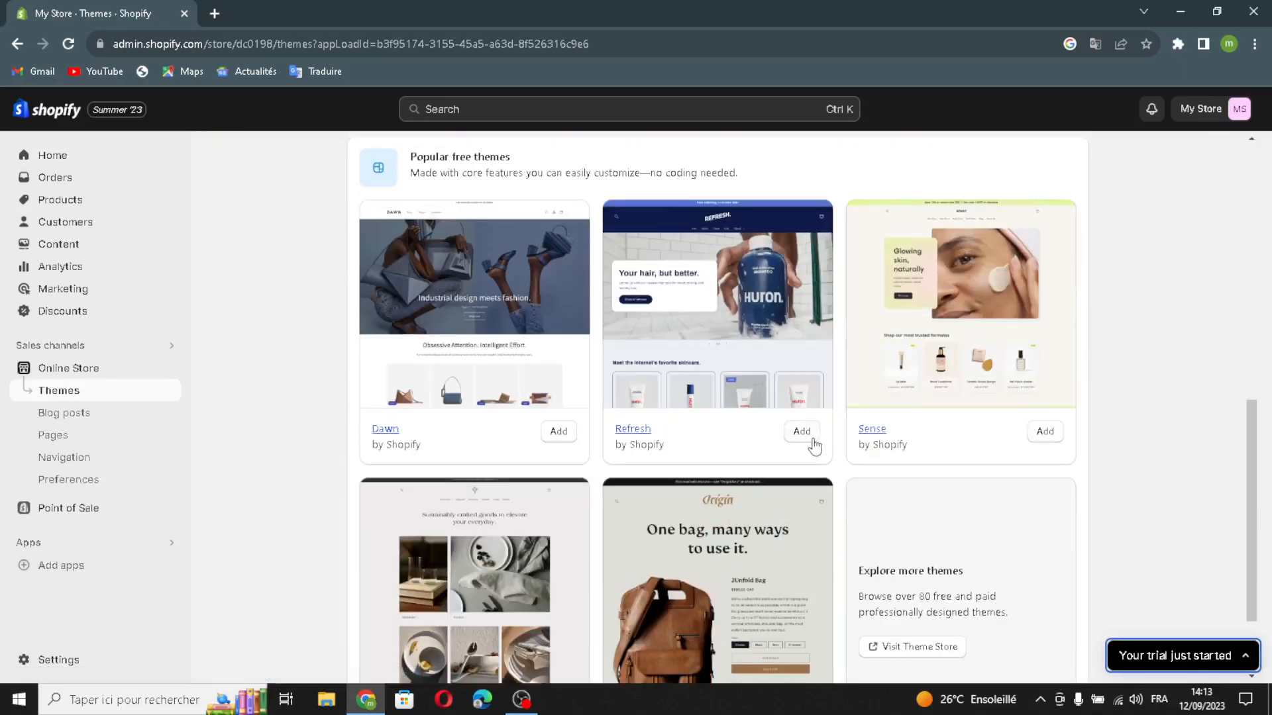
{"action": "scroll", "coordinate": [739, 472], "scroll_direction": "up", "scroll_amount": 3}
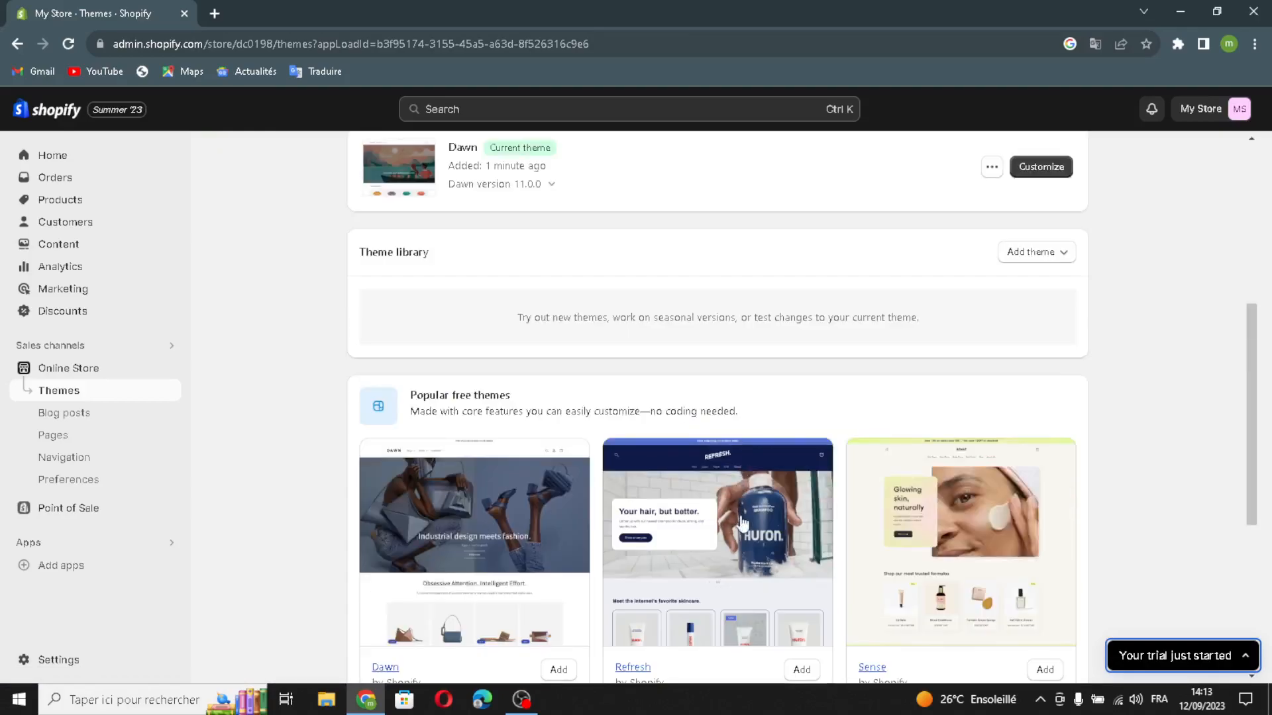
{"action": "scroll", "coordinate": [803, 314], "scroll_direction": "up", "scroll_amount": 3}
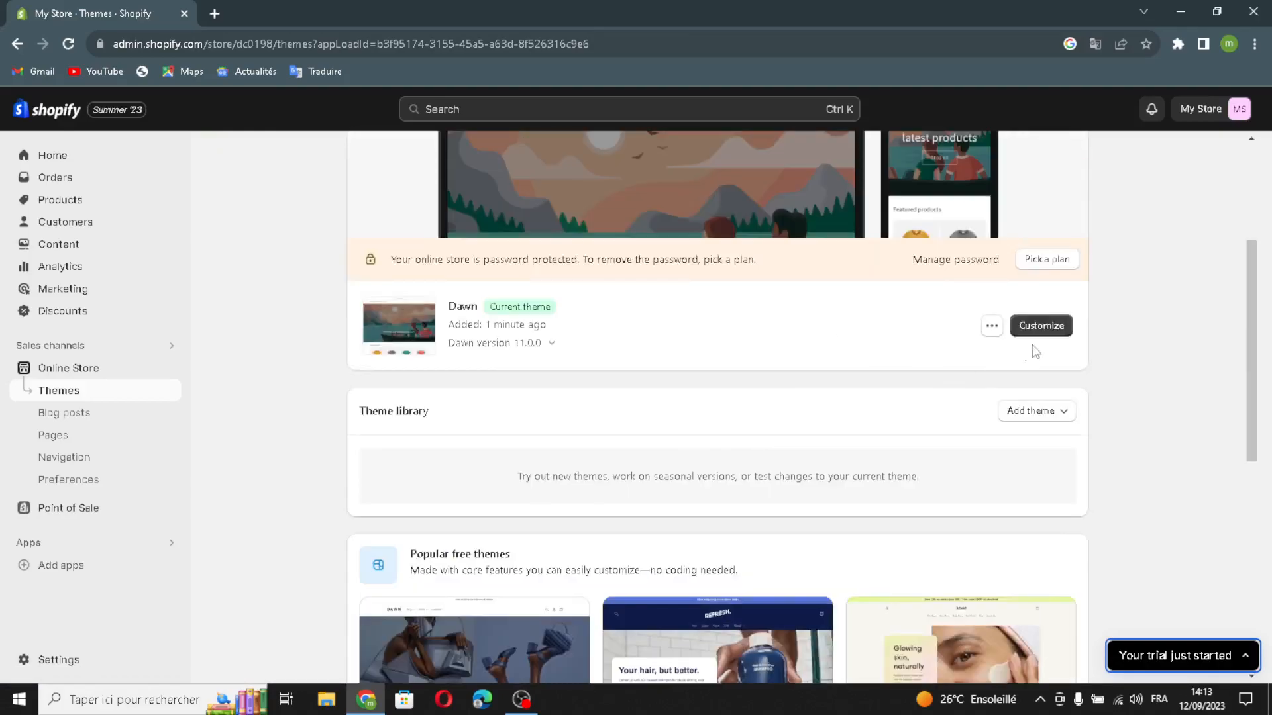
{"action": "left_click", "coordinate": [1050, 327]}
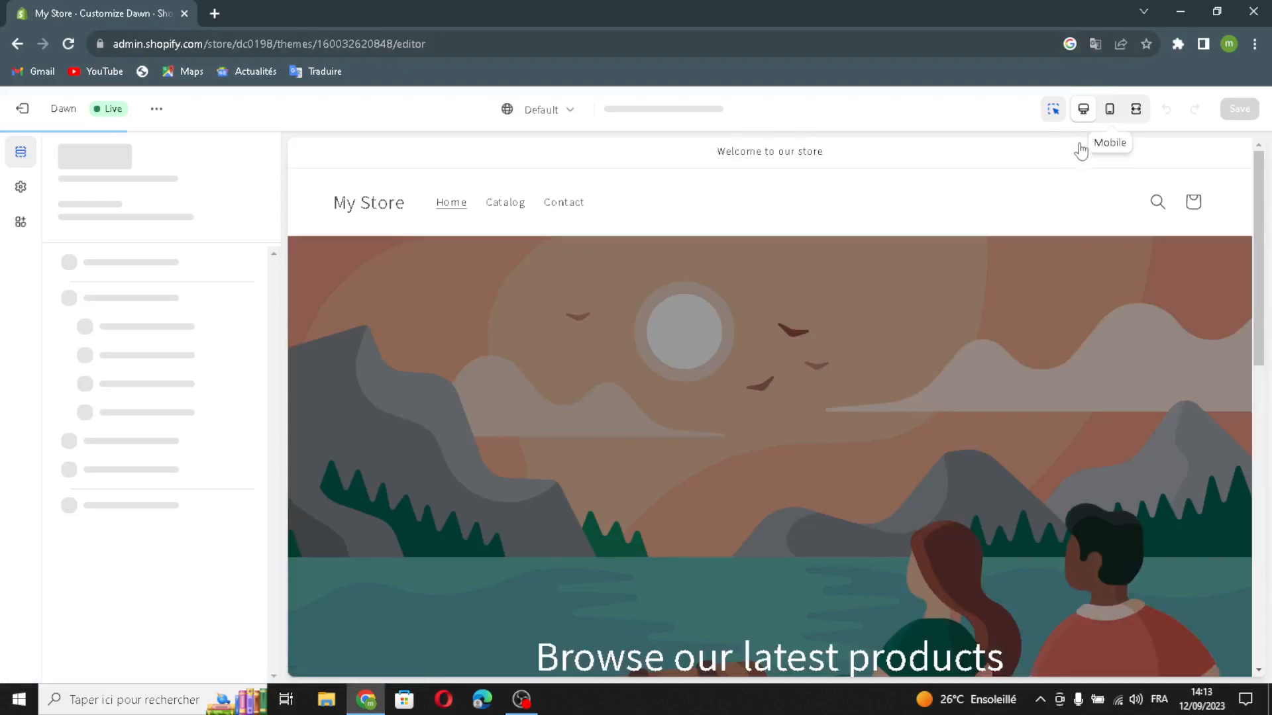
Step: Preview the home page in the mobile and full-width layouts, then return to the desktop view
{"action": "scroll", "coordinate": [923, 497], "scroll_direction": "down", "scroll_amount": 5}
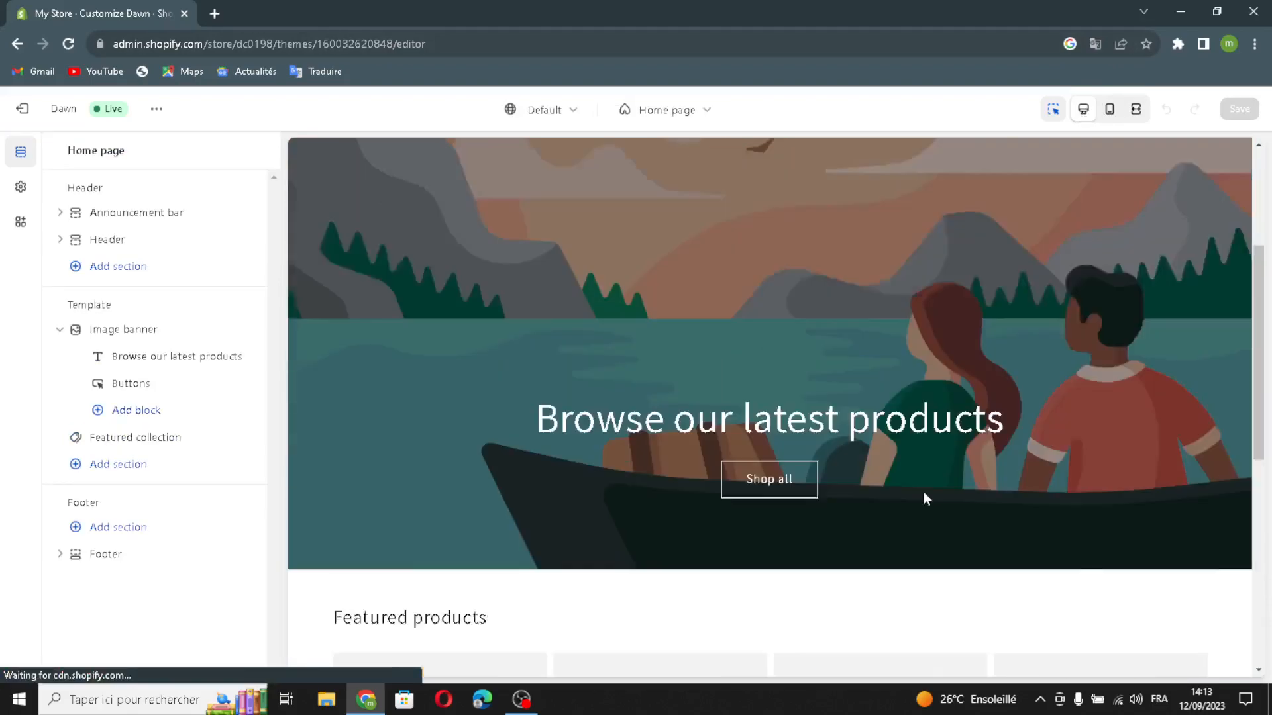
{"action": "left_click", "coordinate": [1109, 109]}
{"action": "scroll", "coordinate": [846, 489], "scroll_direction": "down", "scroll_amount": 5}
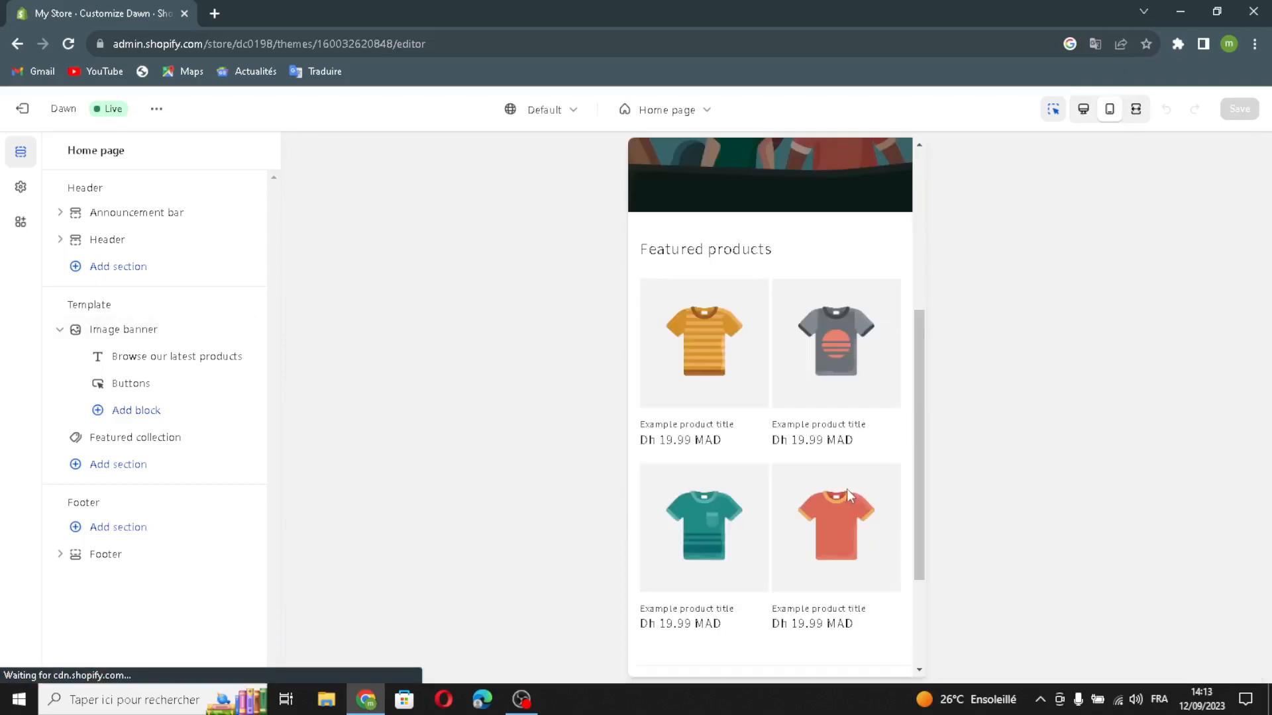
{"action": "left_click", "coordinate": [1135, 108]}
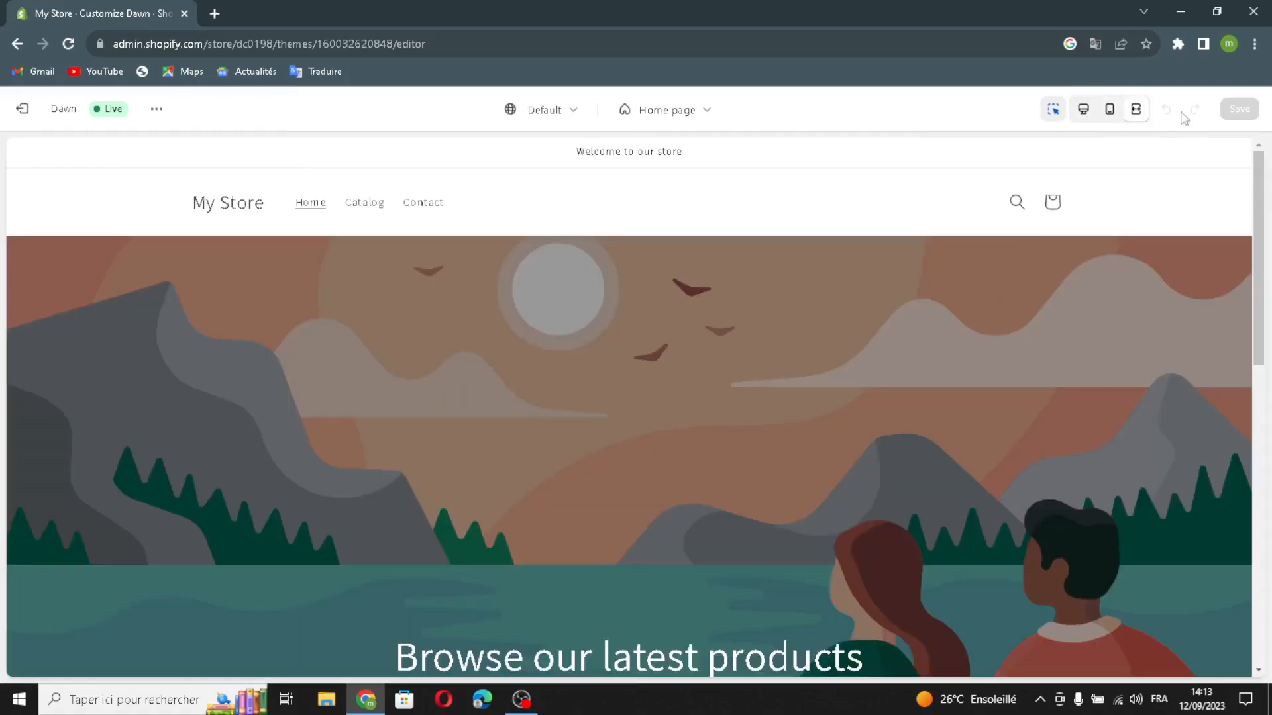
{"action": "left_click", "coordinate": [1083, 109]}
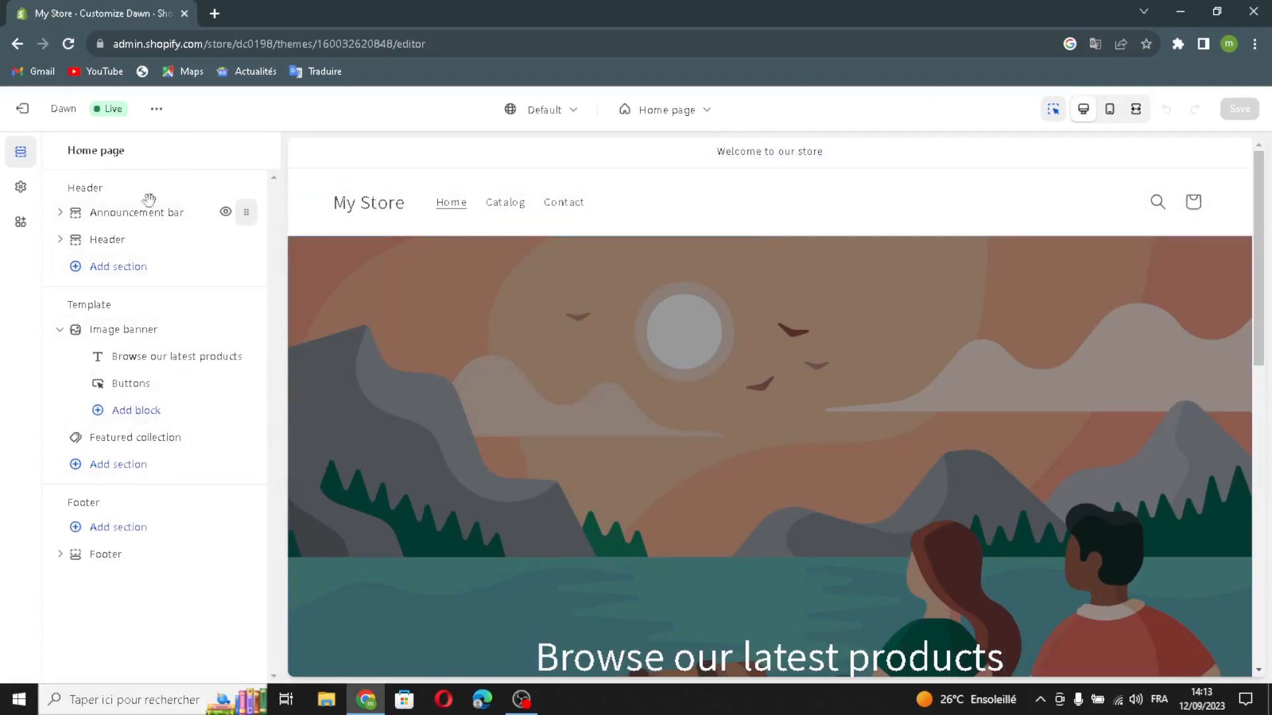
Step: In the announcement bar section, show social media icons on desktop and enable auto-rotation of announcements
{"action": "left_click", "coordinate": [79, 212]}
{"action": "left_click", "coordinate": [142, 274]}
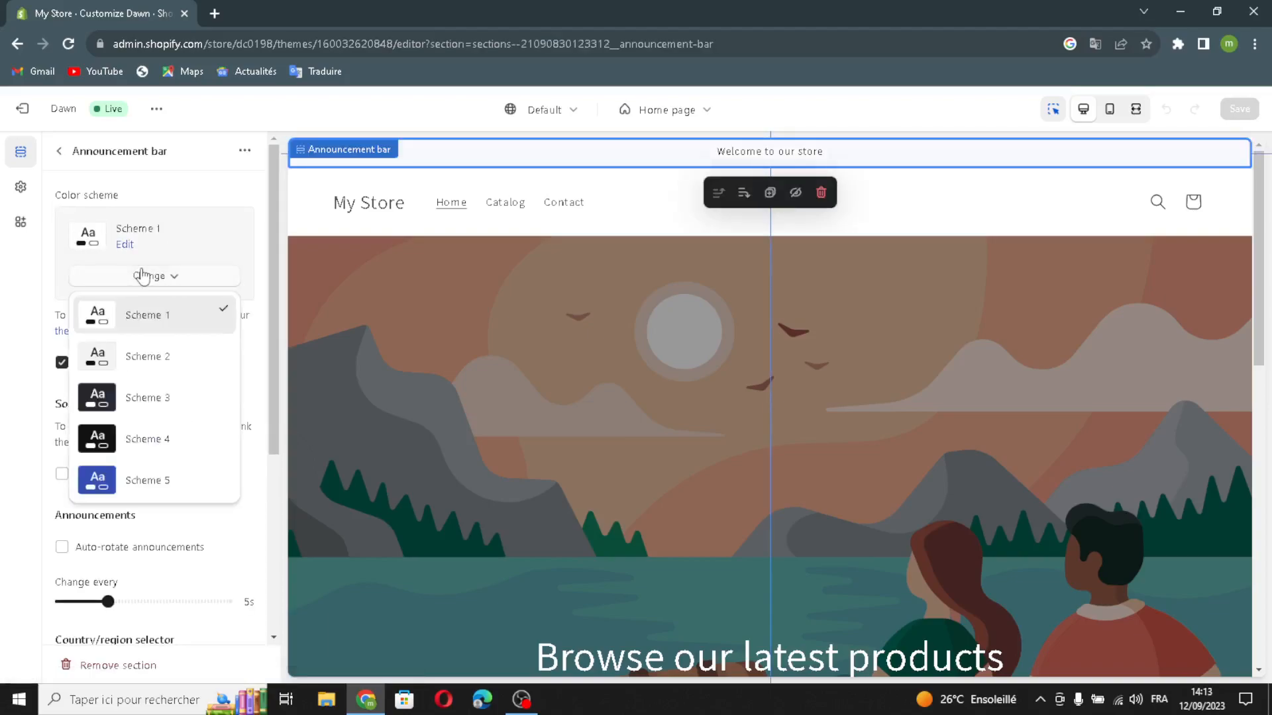
{"action": "left_click", "coordinate": [142, 276]}
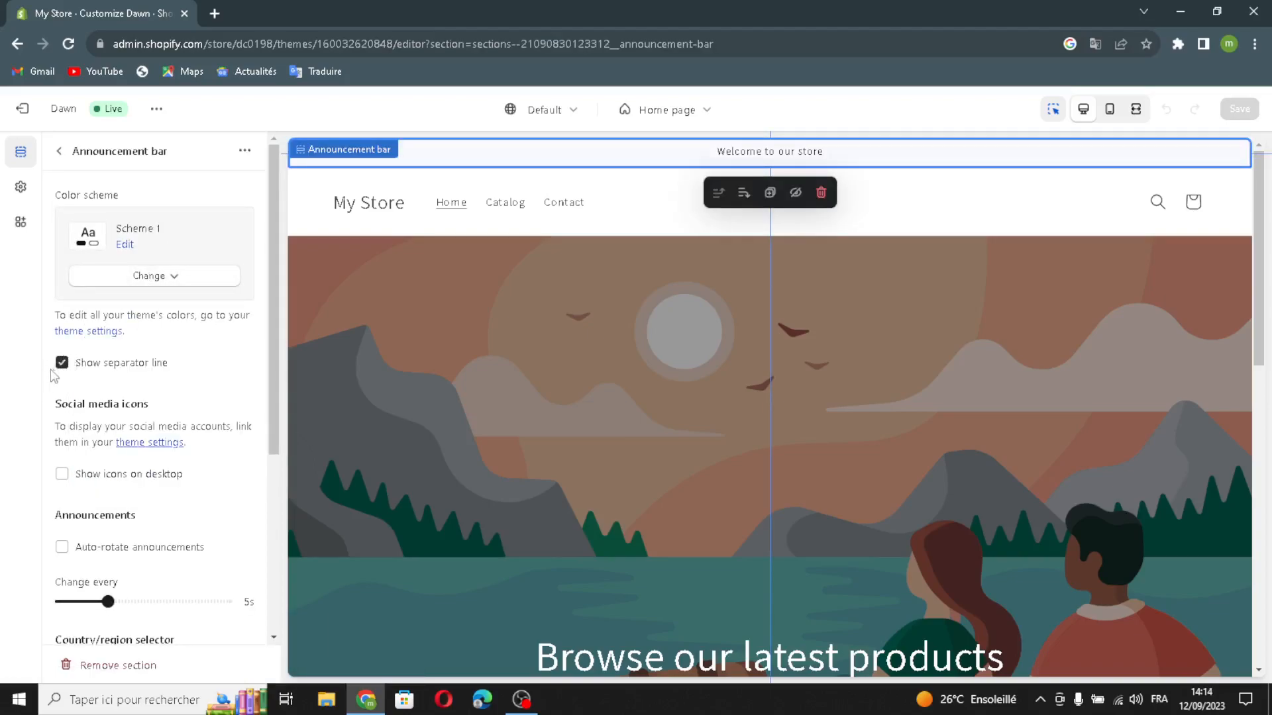
{"action": "left_click", "coordinate": [62, 474]}
{"action": "left_click", "coordinate": [62, 547]}
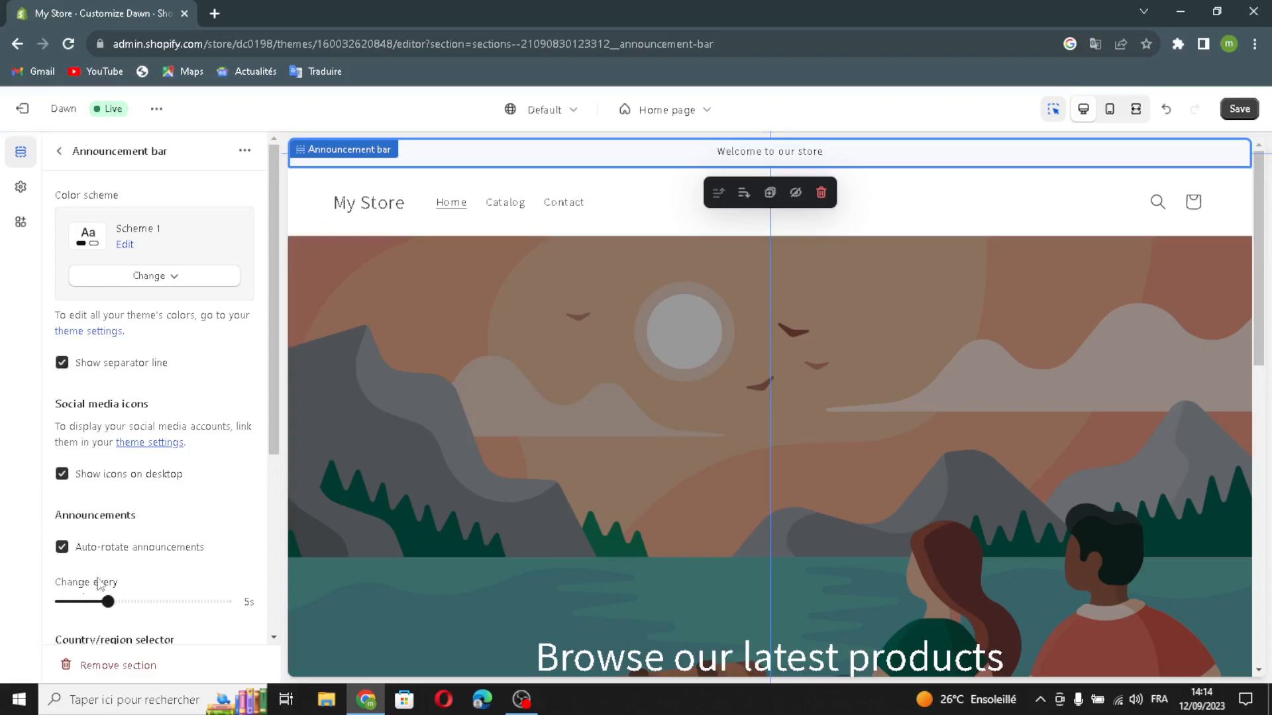
Step: Enable the announcement bar's country/region selector and language selector, then return to the section list
{"action": "scroll", "coordinate": [86, 588], "scroll_direction": "down", "scroll_amount": 2}
{"action": "left_click", "coordinate": [62, 551]}
{"action": "scroll", "coordinate": [136, 581], "scroll_direction": "down", "scroll_amount": 2}
{"action": "left_click", "coordinate": [62, 533]}
{"action": "scroll", "coordinate": [124, 576], "scroll_direction": "up", "scroll_amount": 4}
{"action": "left_click", "coordinate": [59, 151]}
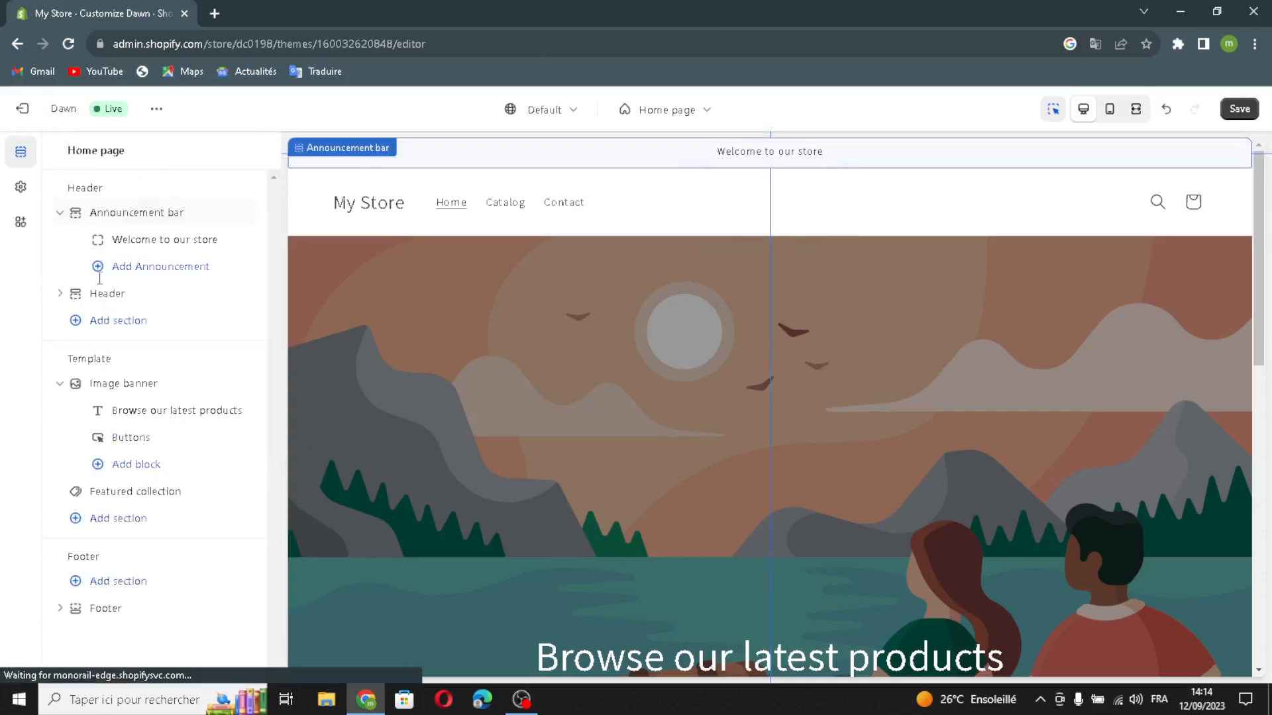
Step: Link the "Welcome to our store" announcement to All collections
{"action": "left_click", "coordinate": [125, 244]}
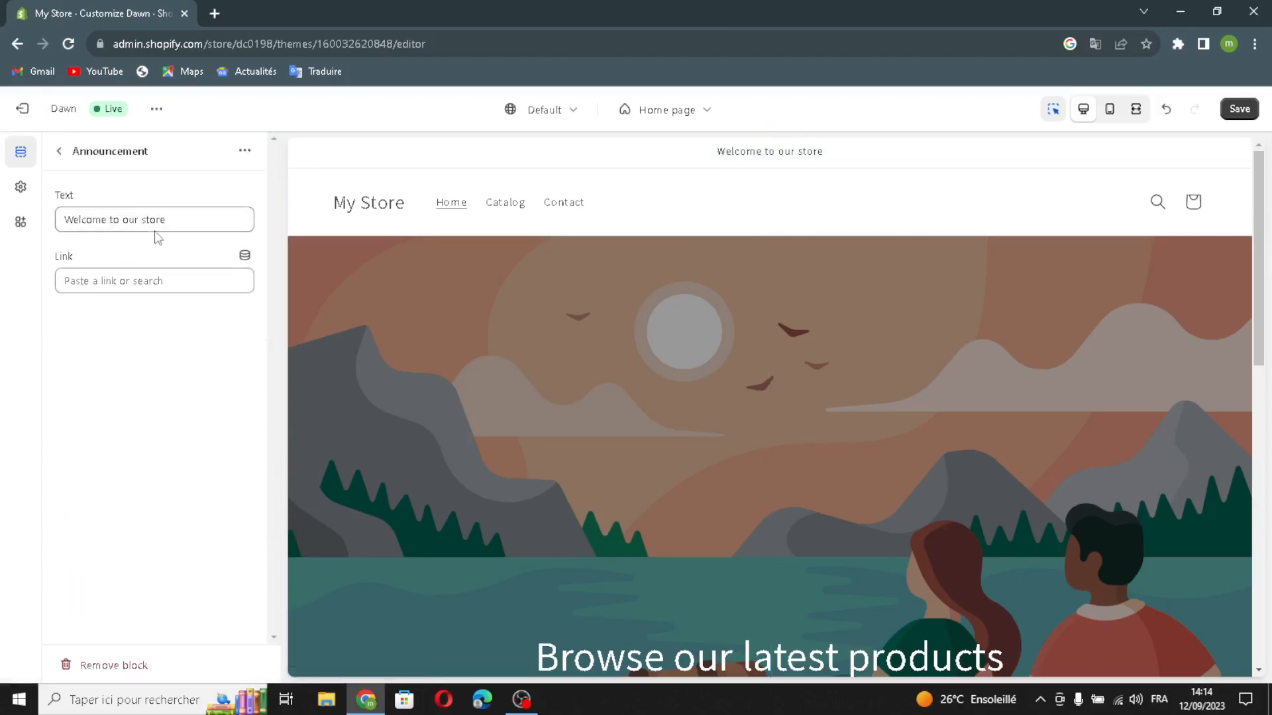
{"action": "left_click_drag", "start_coordinate": [175, 220], "coordinate": [77, 230]}
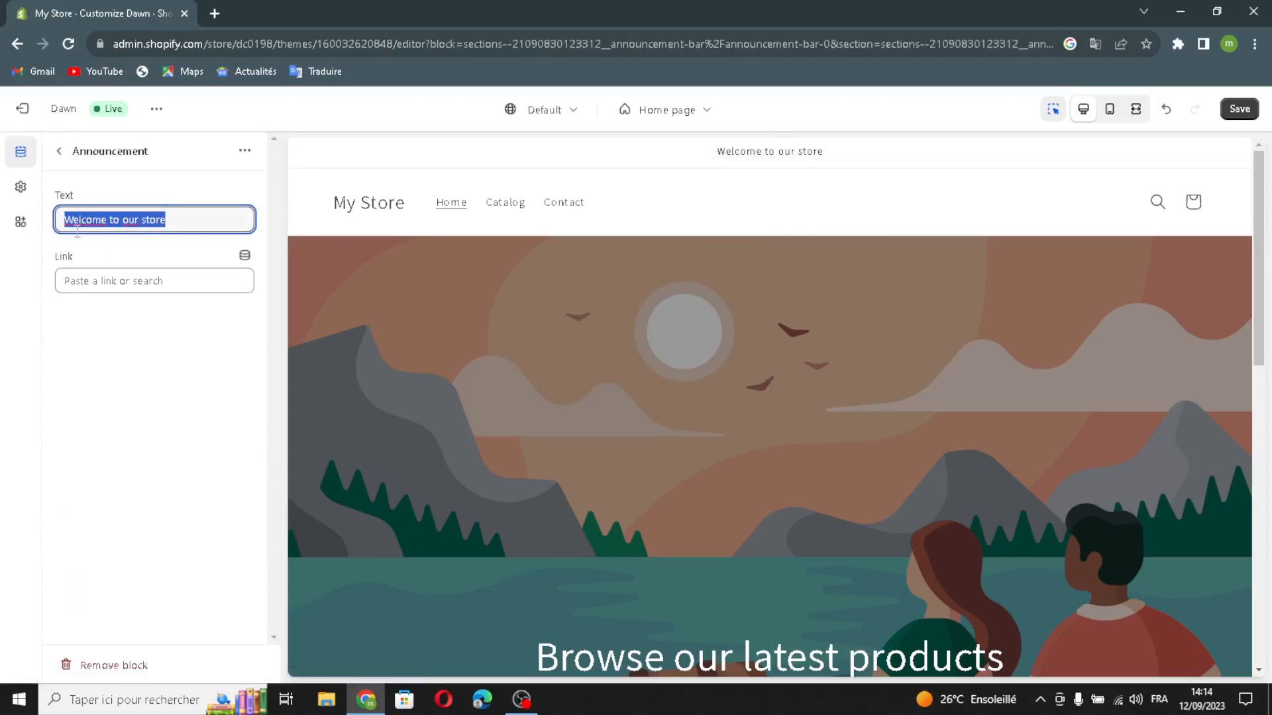
{"action": "left_click", "coordinate": [168, 282]}
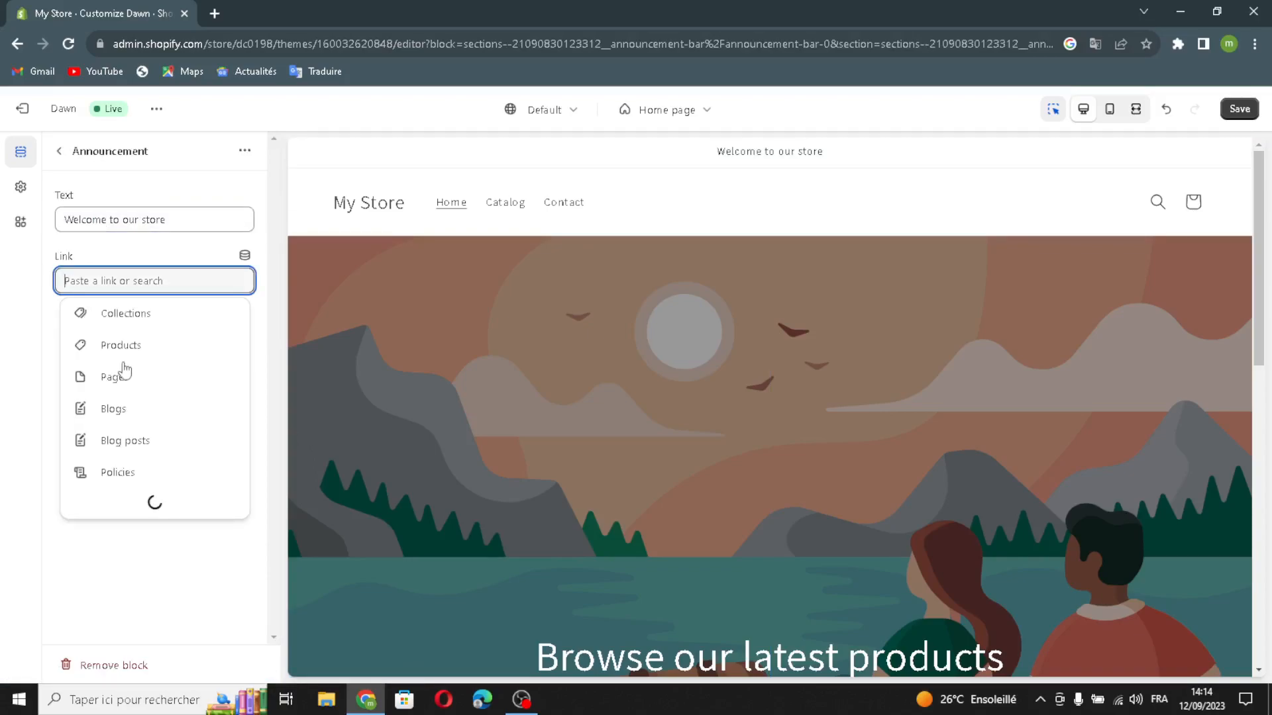
{"action": "left_click", "coordinate": [127, 320]}
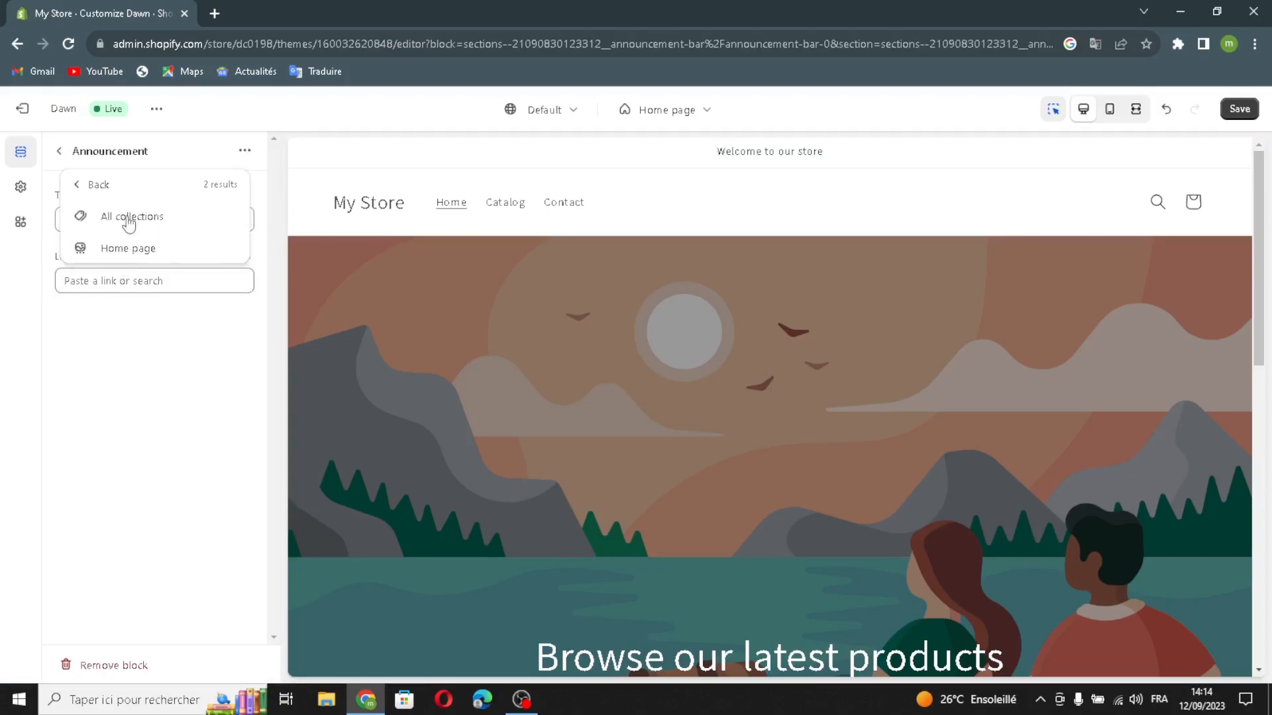
{"action": "left_click", "coordinate": [129, 223]}
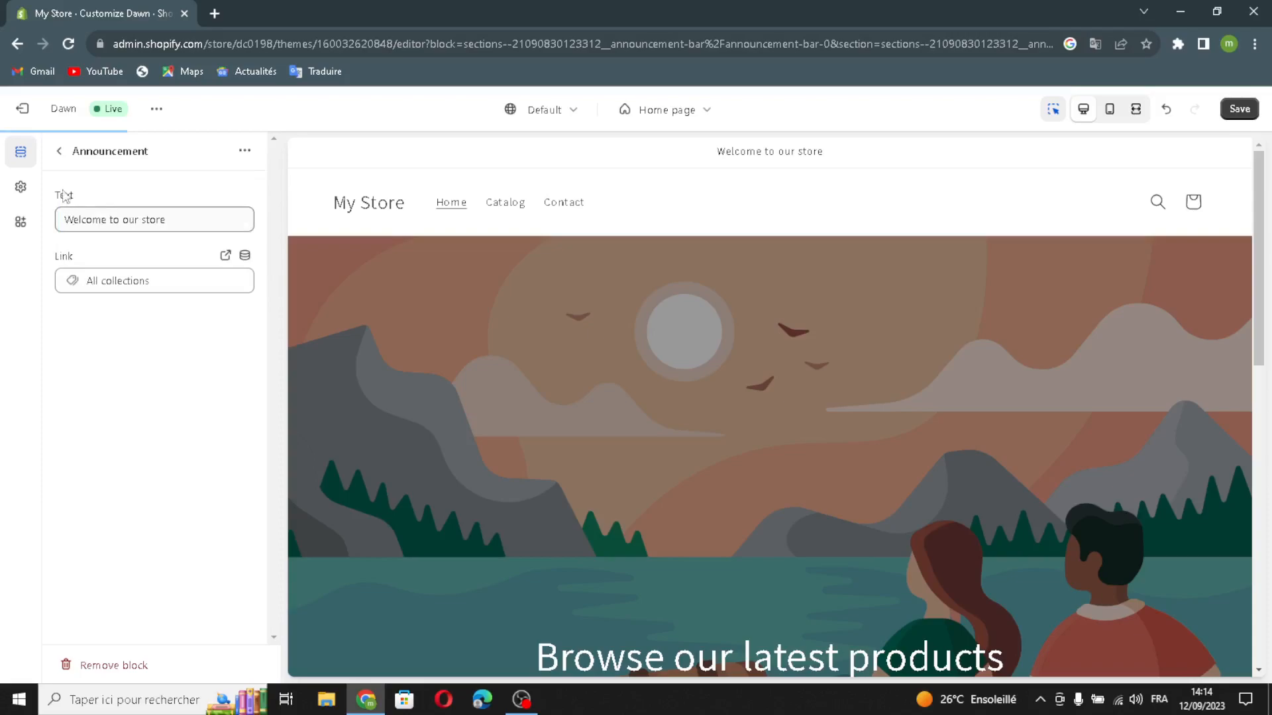
{"action": "left_click", "coordinate": [59, 151]}
Step: Open the Header section and review its desktop logo position, menu, desktop menu type and sticky header options
{"action": "left_click", "coordinate": [78, 292]}
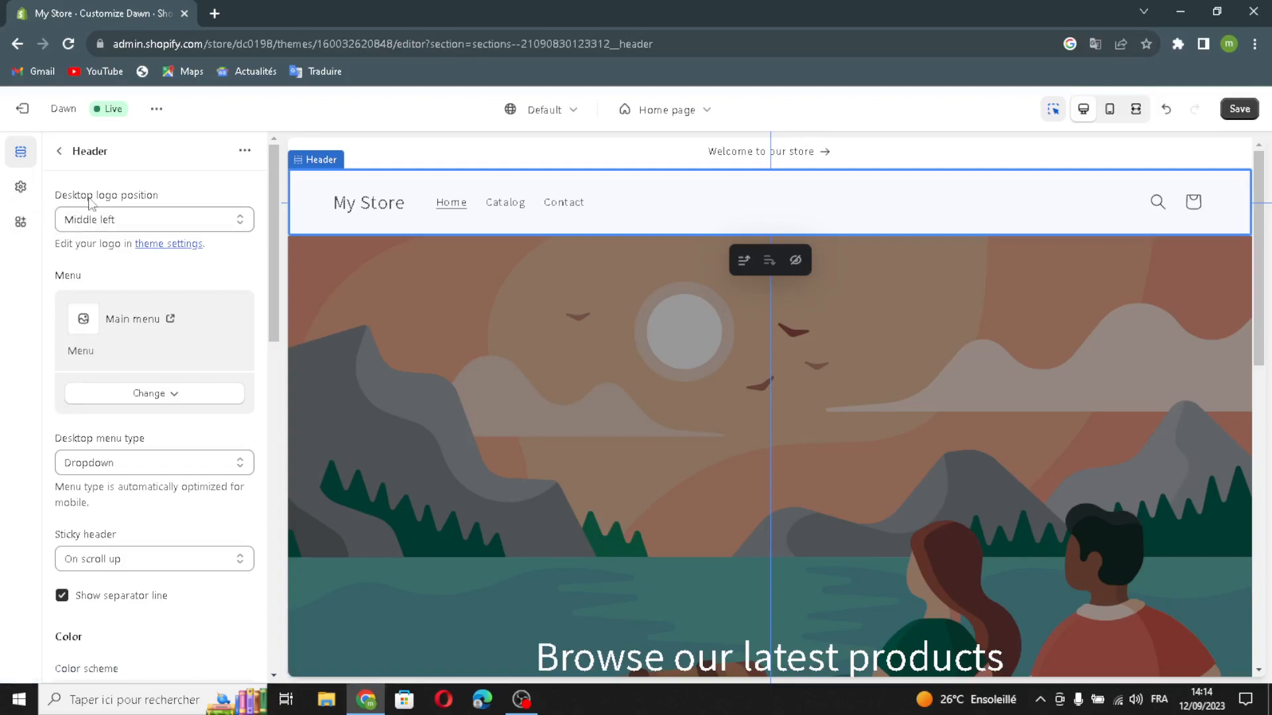
{"action": "left_click", "coordinate": [90, 223]}
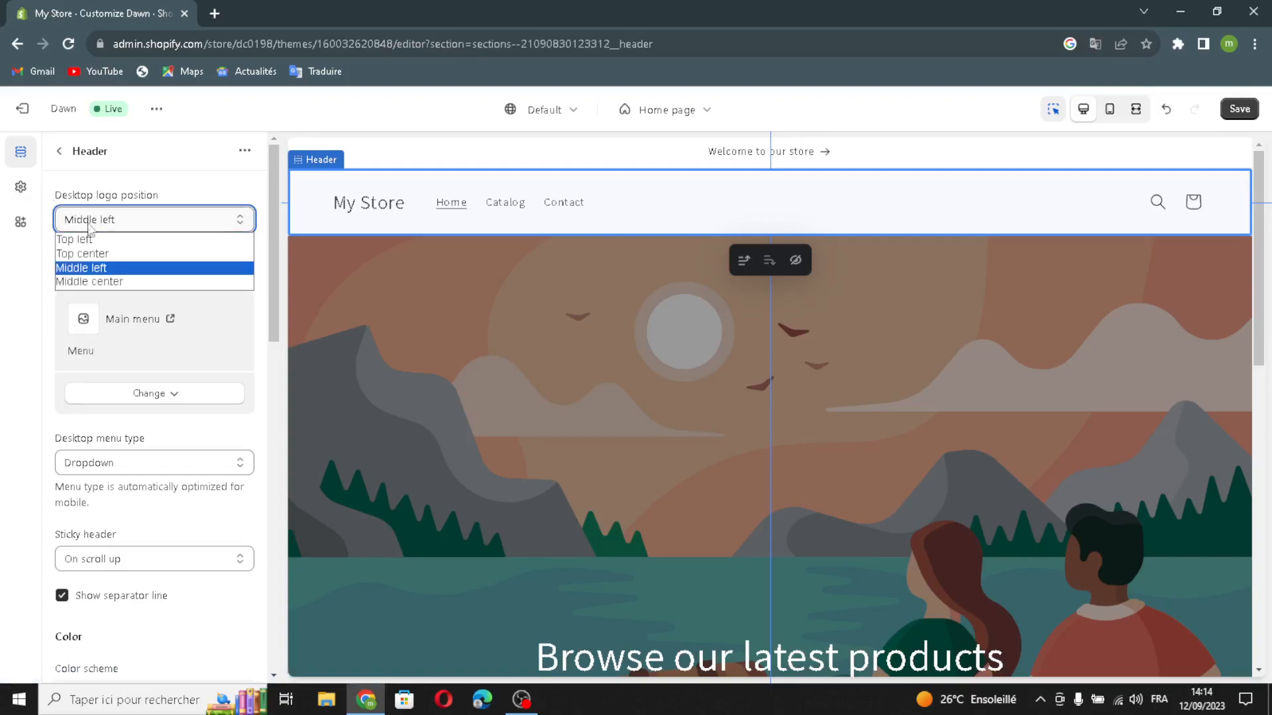
{"action": "left_click", "coordinate": [90, 225]}
{"action": "left_click", "coordinate": [152, 394]}
{"action": "left_click", "coordinate": [148, 401]}
{"action": "left_click", "coordinate": [103, 467]}
{"action": "left_click", "coordinate": [109, 474]}
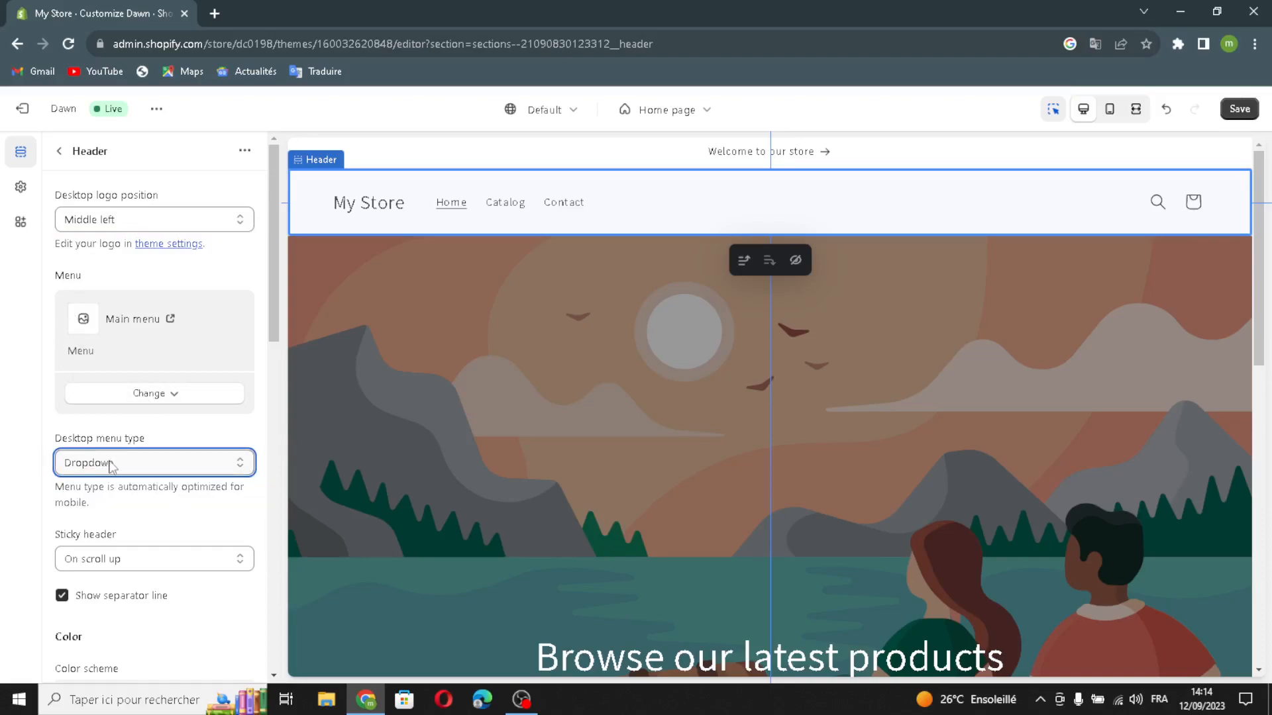
{"action": "left_click", "coordinate": [93, 559]}
{"action": "left_click", "coordinate": [96, 563]}
Step: Review the header's color schemes, country and language selectors, mobile layout, spacing and padding, and expand its Theme Settings
{"action": "scroll", "coordinate": [95, 576], "scroll_direction": "down", "scroll_amount": 1}
{"action": "scroll", "coordinate": [92, 576], "scroll_direction": "down", "scroll_amount": 1}
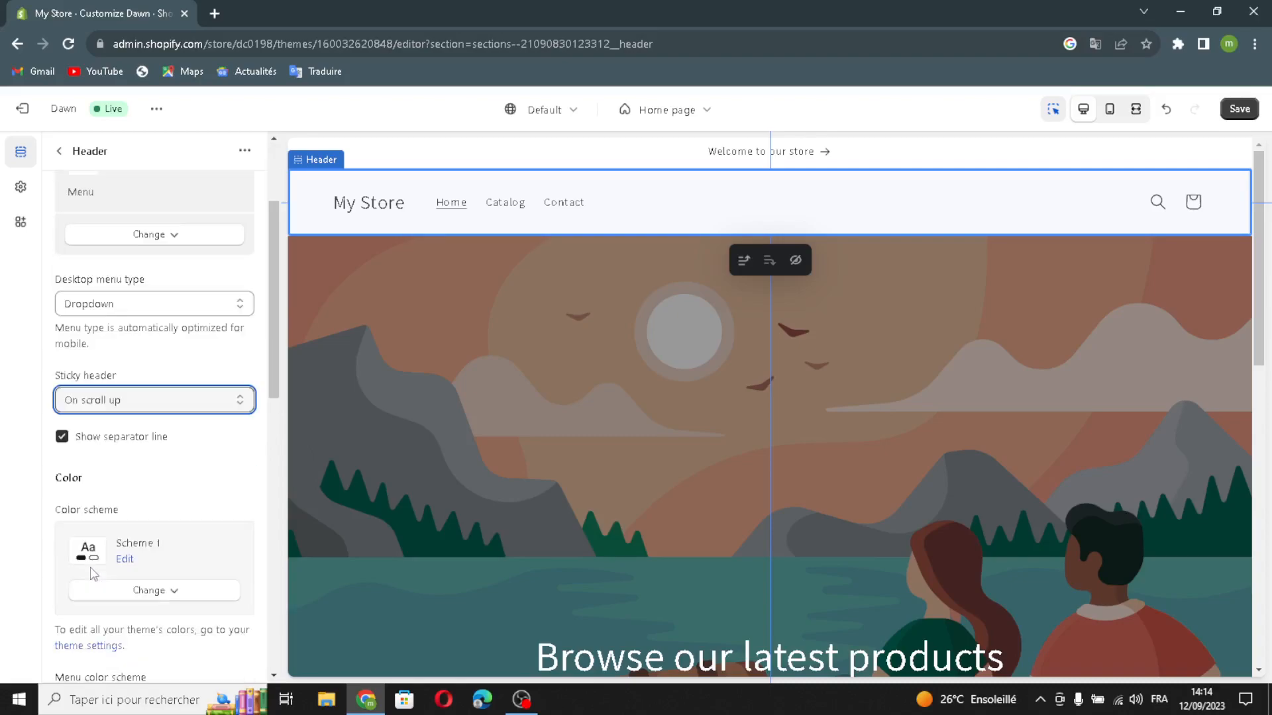
{"action": "scroll", "coordinate": [123, 483], "scroll_direction": "down", "scroll_amount": 2}
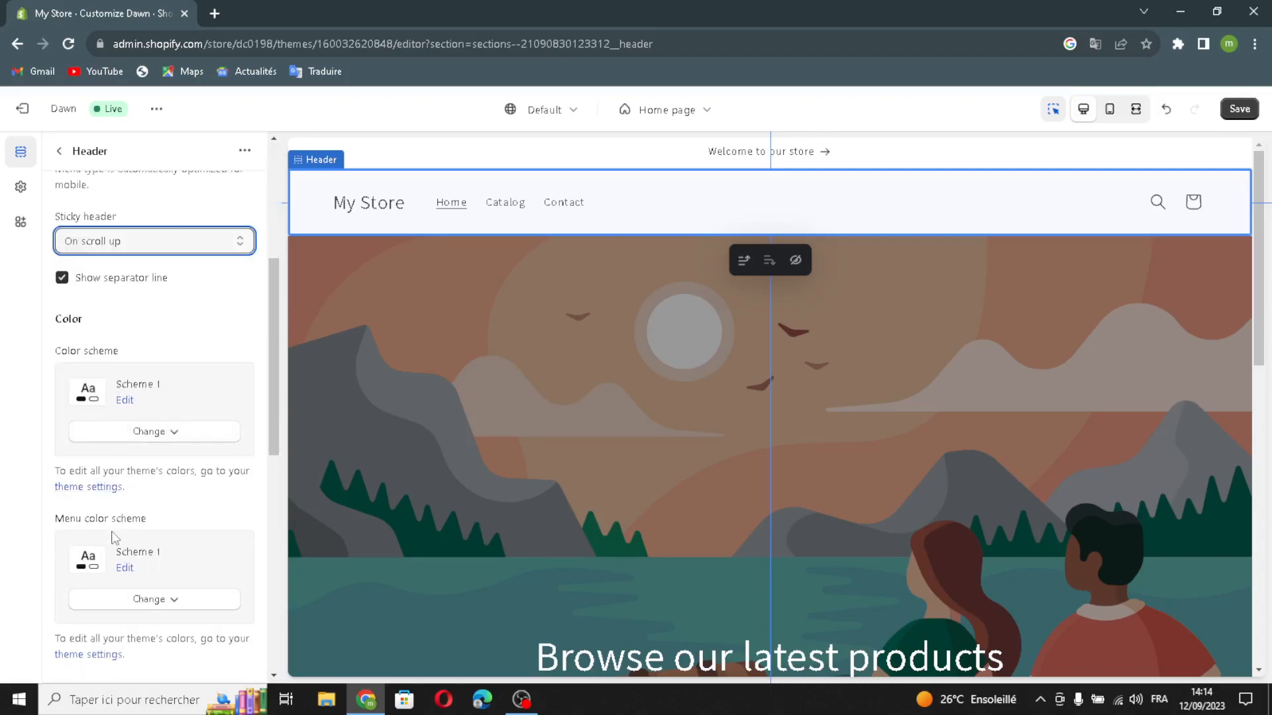
{"action": "scroll", "coordinate": [112, 537], "scroll_direction": "down", "scroll_amount": 4}
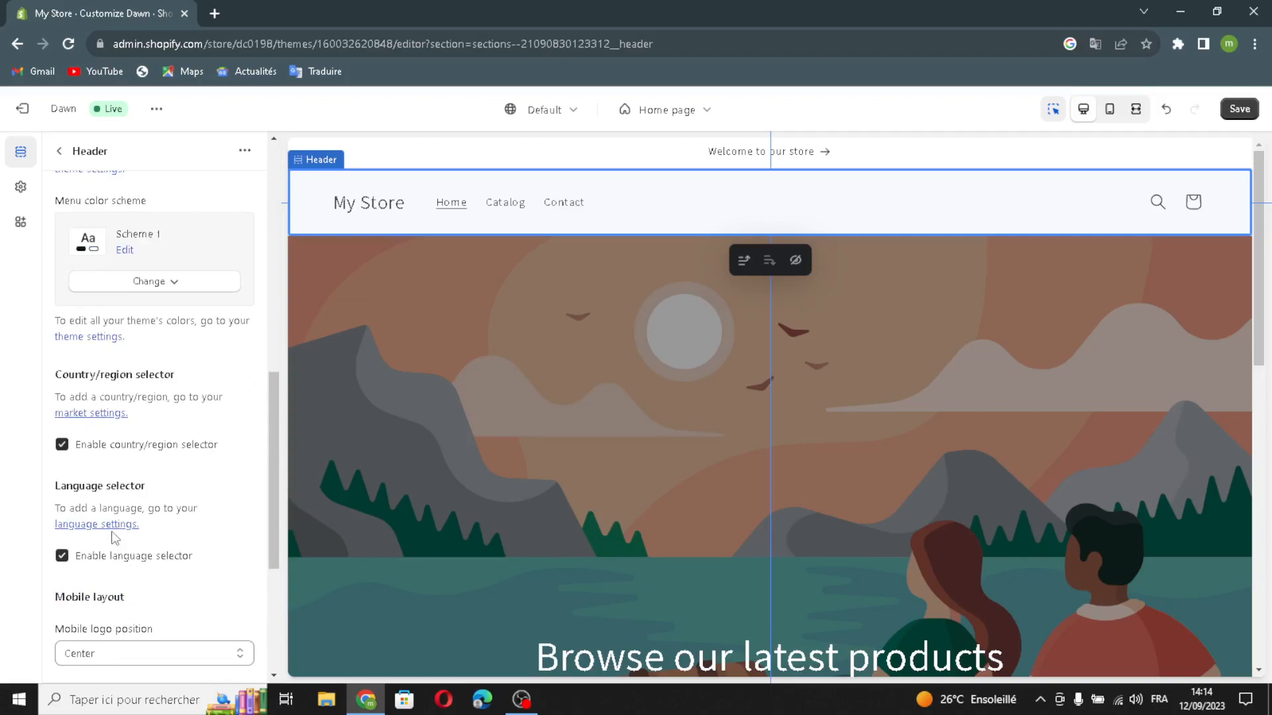
{"action": "scroll", "coordinate": [112, 538], "scroll_direction": "down", "scroll_amount": 2}
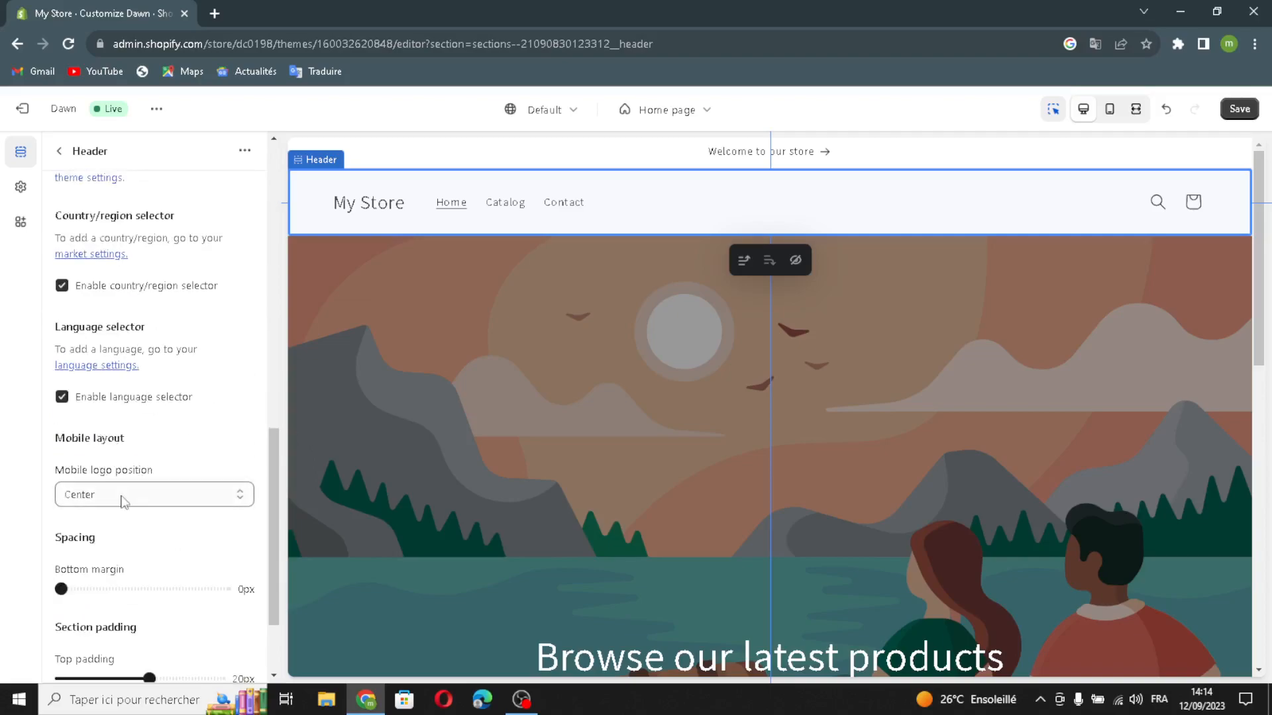
{"action": "scroll", "coordinate": [90, 543], "scroll_direction": "down", "scroll_amount": 1}
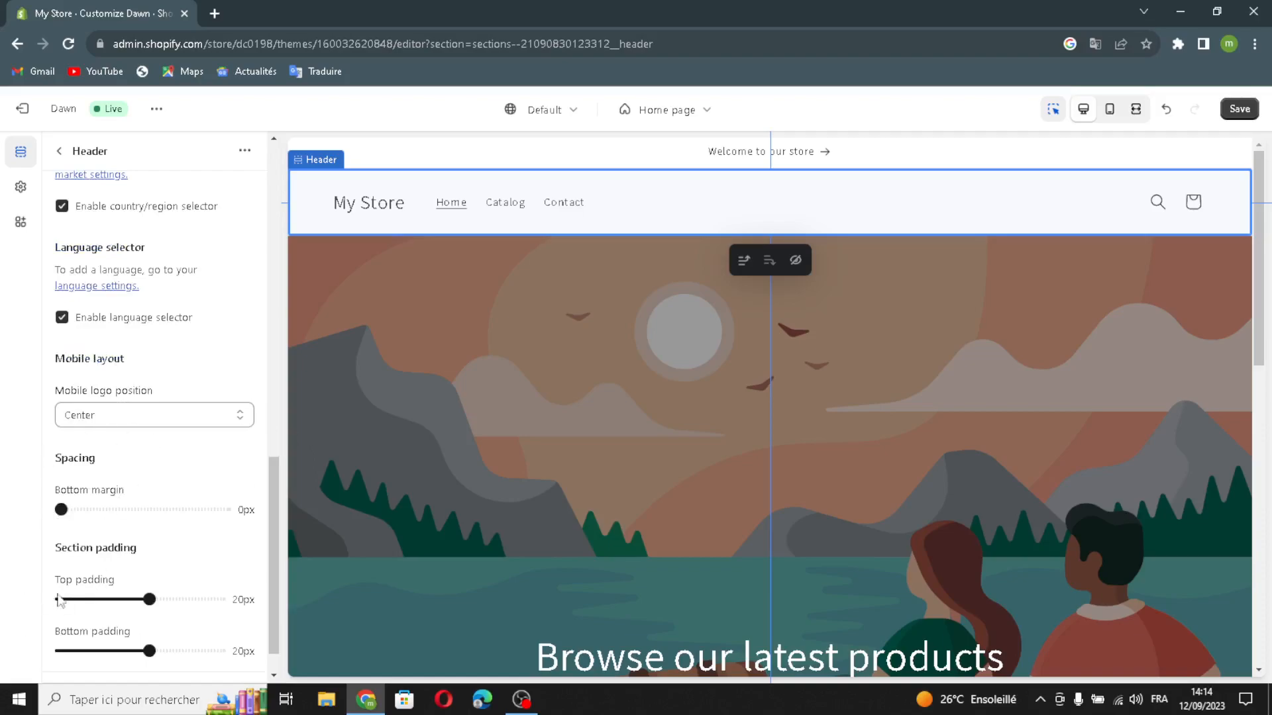
{"action": "scroll", "coordinate": [143, 618], "scroll_direction": "down", "scroll_amount": 1}
{"action": "scroll", "coordinate": [85, 610], "scroll_direction": "up", "scroll_amount": 5}
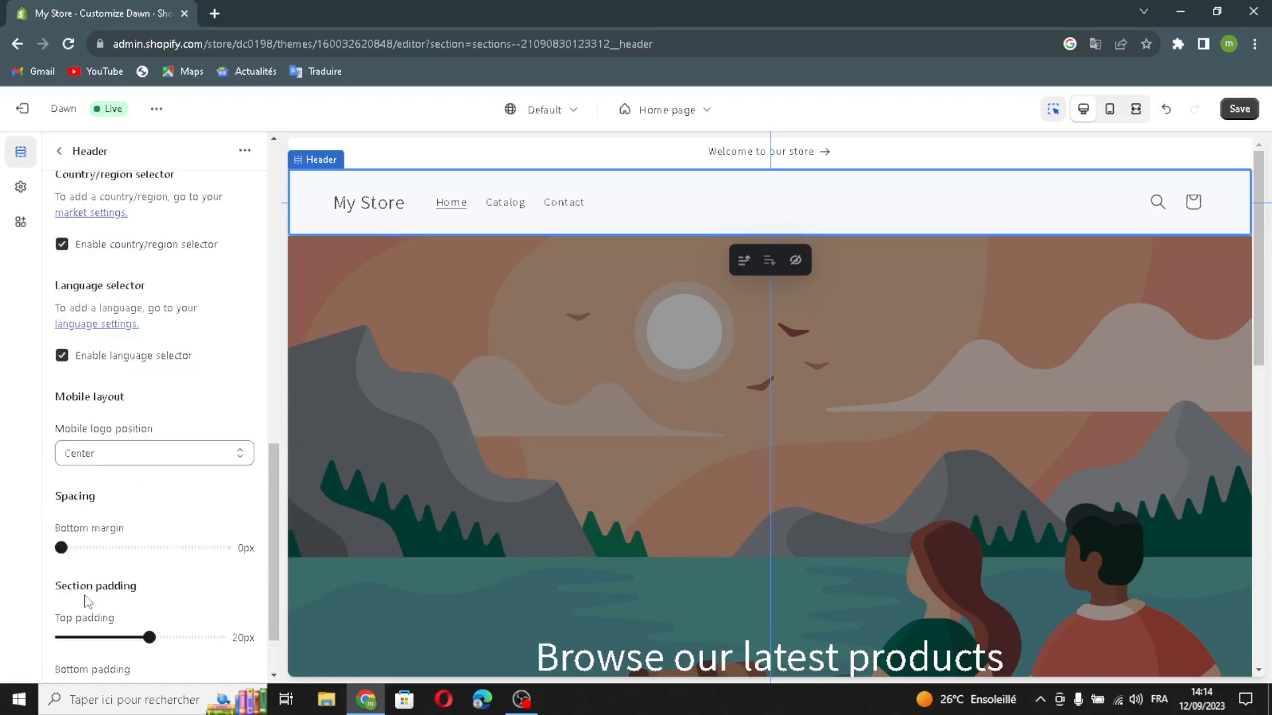
{"action": "scroll", "coordinate": [133, 575], "scroll_direction": "down", "scroll_amount": 5}
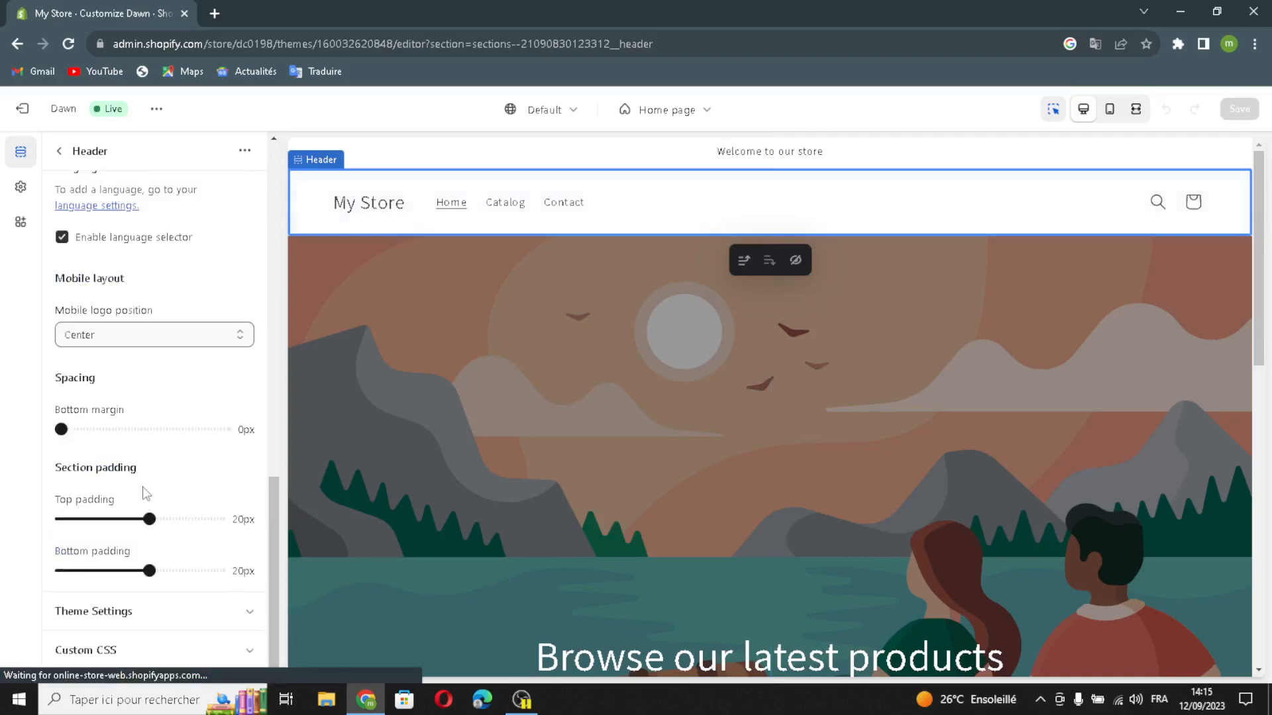
{"action": "left_click", "coordinate": [190, 623]}
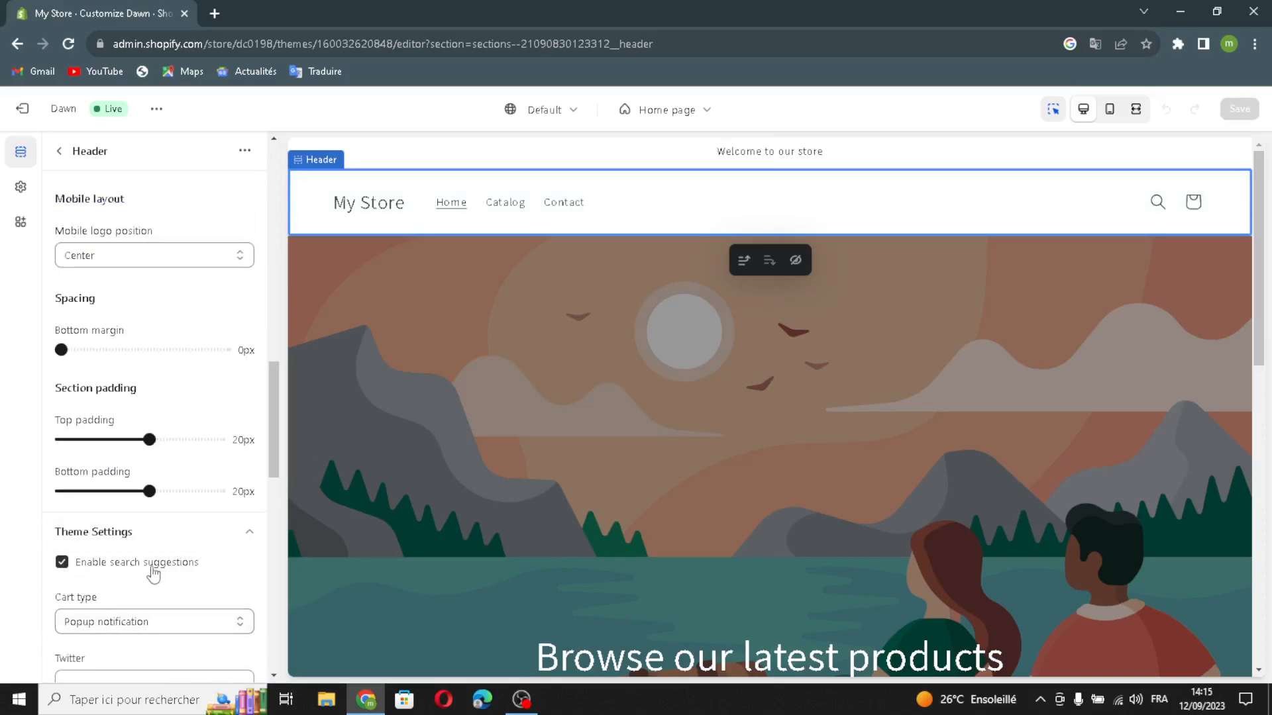
Step: Review the header's theme settings for search, cart type and social media links, and open the logo image selection
{"action": "scroll", "coordinate": [157, 604], "scroll_direction": "down", "scroll_amount": 2}
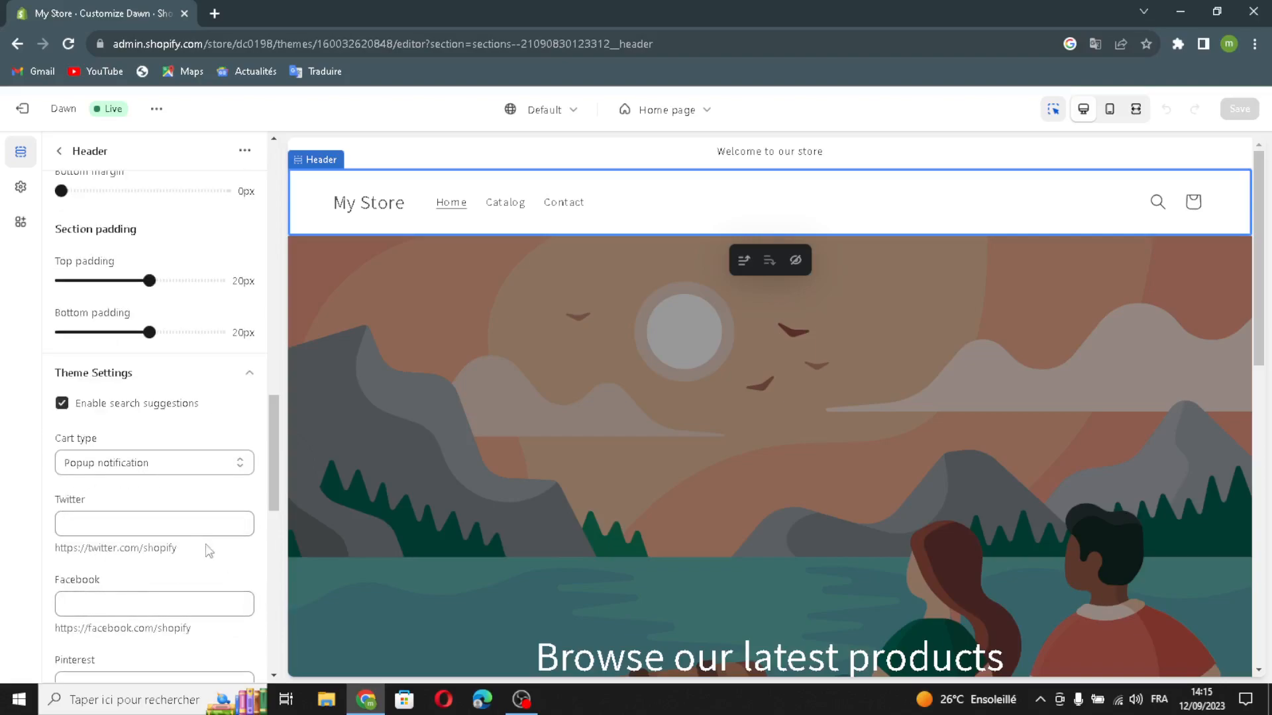
{"action": "scroll", "coordinate": [207, 554], "scroll_direction": "down", "scroll_amount": 2}
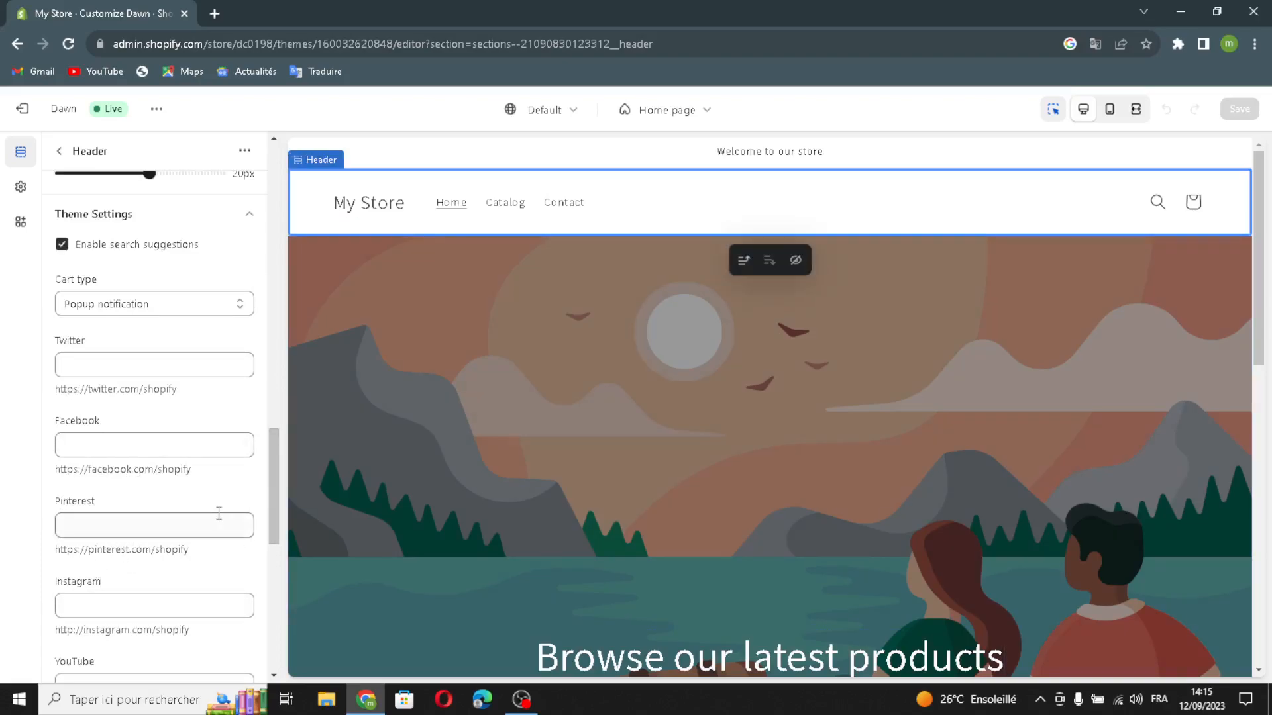
{"action": "scroll", "coordinate": [221, 514], "scroll_direction": "down", "scroll_amount": 3}
{"action": "scroll", "coordinate": [219, 514], "scroll_direction": "down", "scroll_amount": 4}
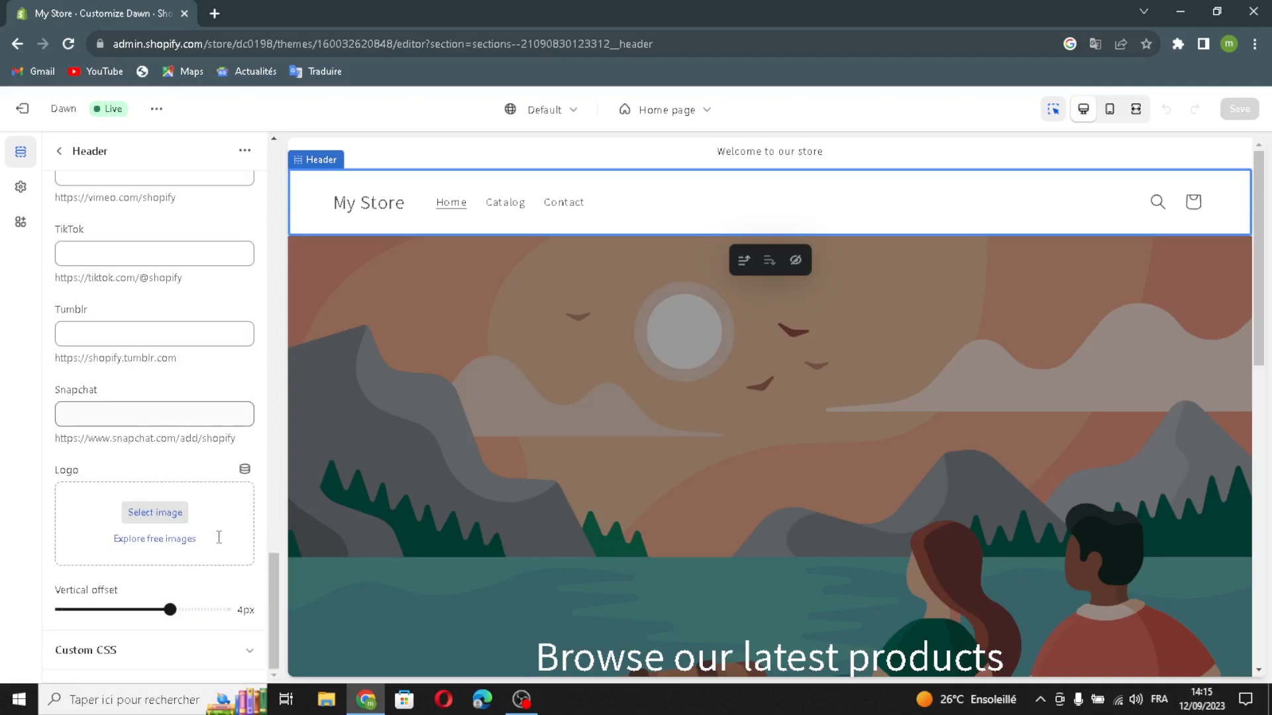
{"action": "left_click", "coordinate": [165, 519]}
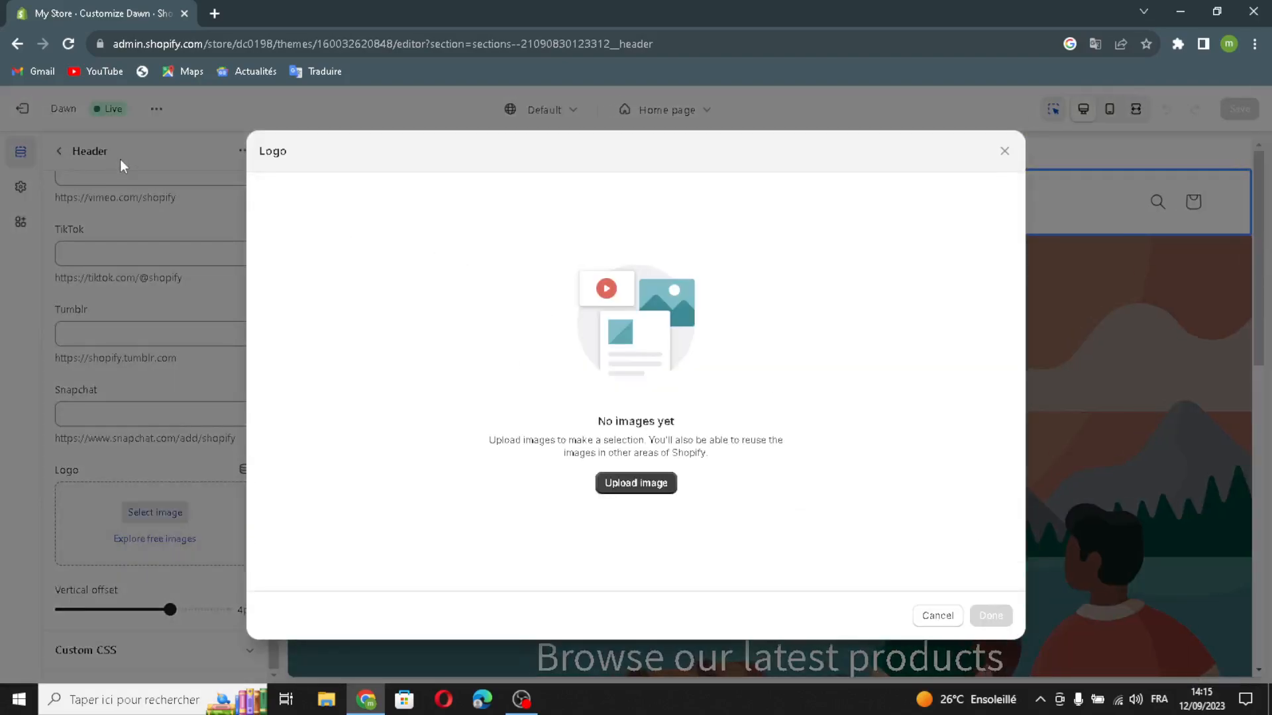
Step: Search Google Images in a new browser tab for "affirmation cards logo ideas"
{"action": "left_click", "coordinate": [214, 13]}
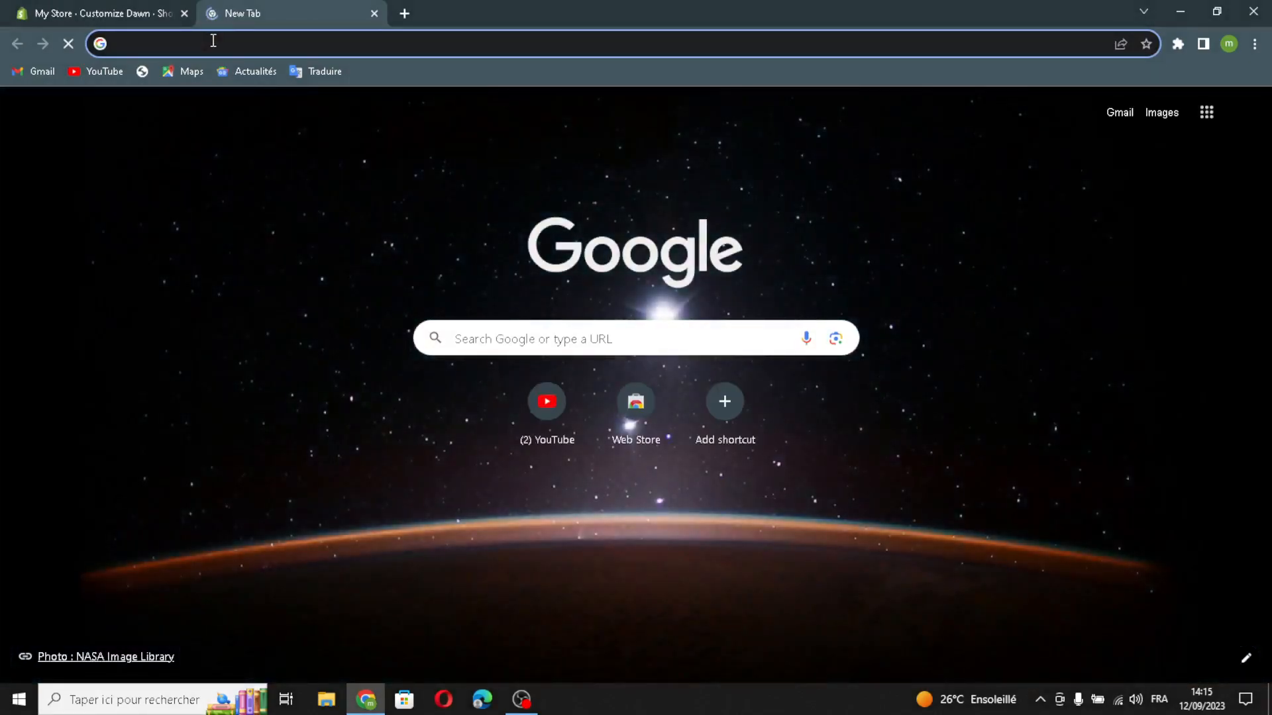
{"action": "type", "text": "affirmation "}
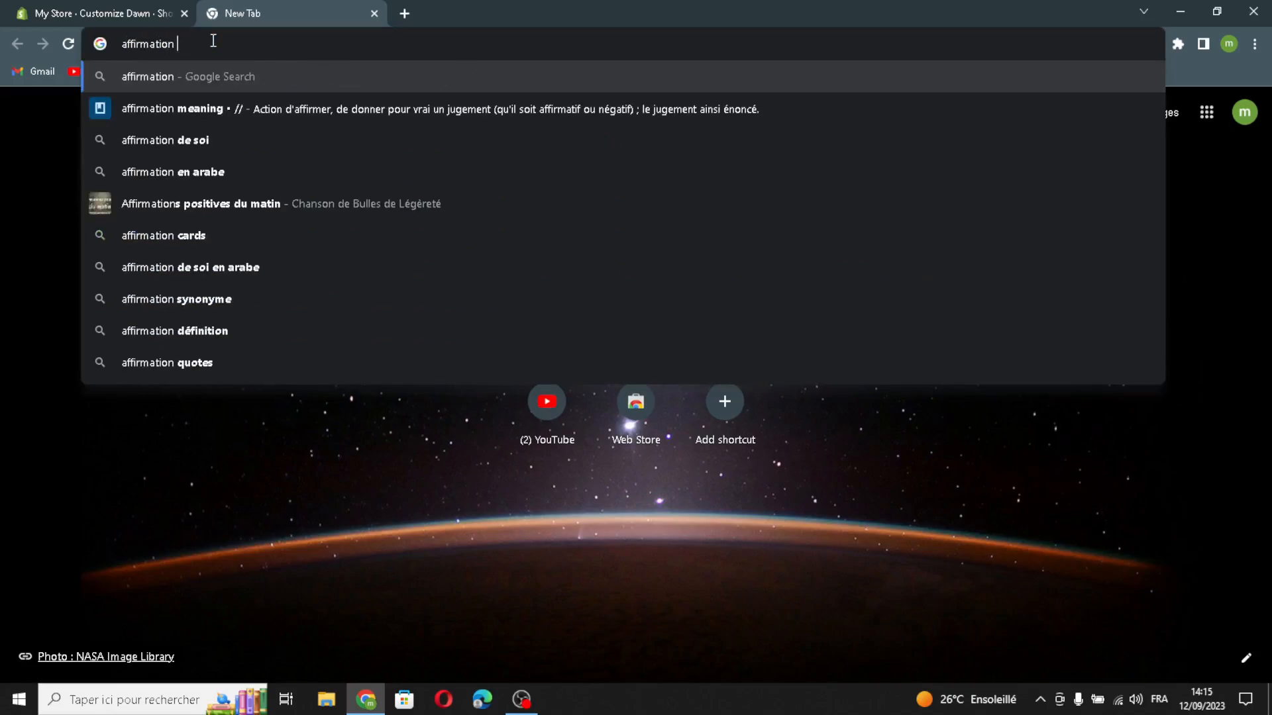
{"action": "type", "text": "cards logo "}
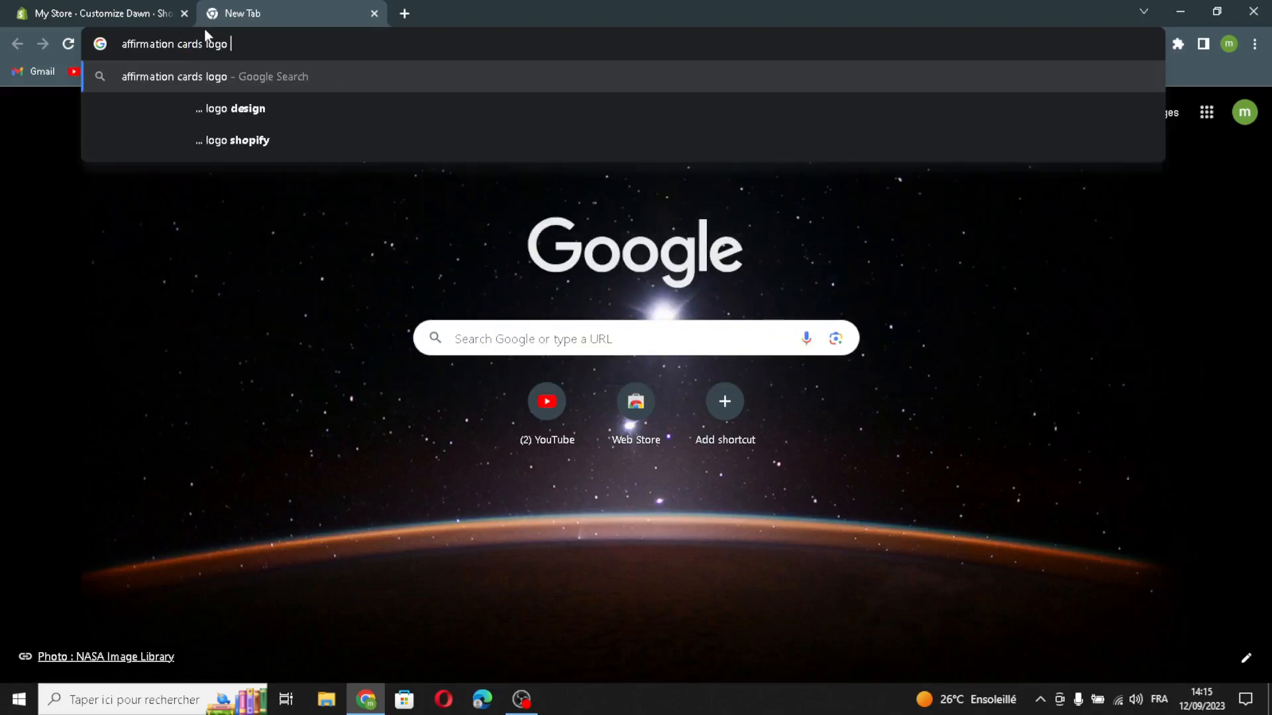
{"action": "type", "text": "ideas"}
{"action": "key", "text": "Return"}
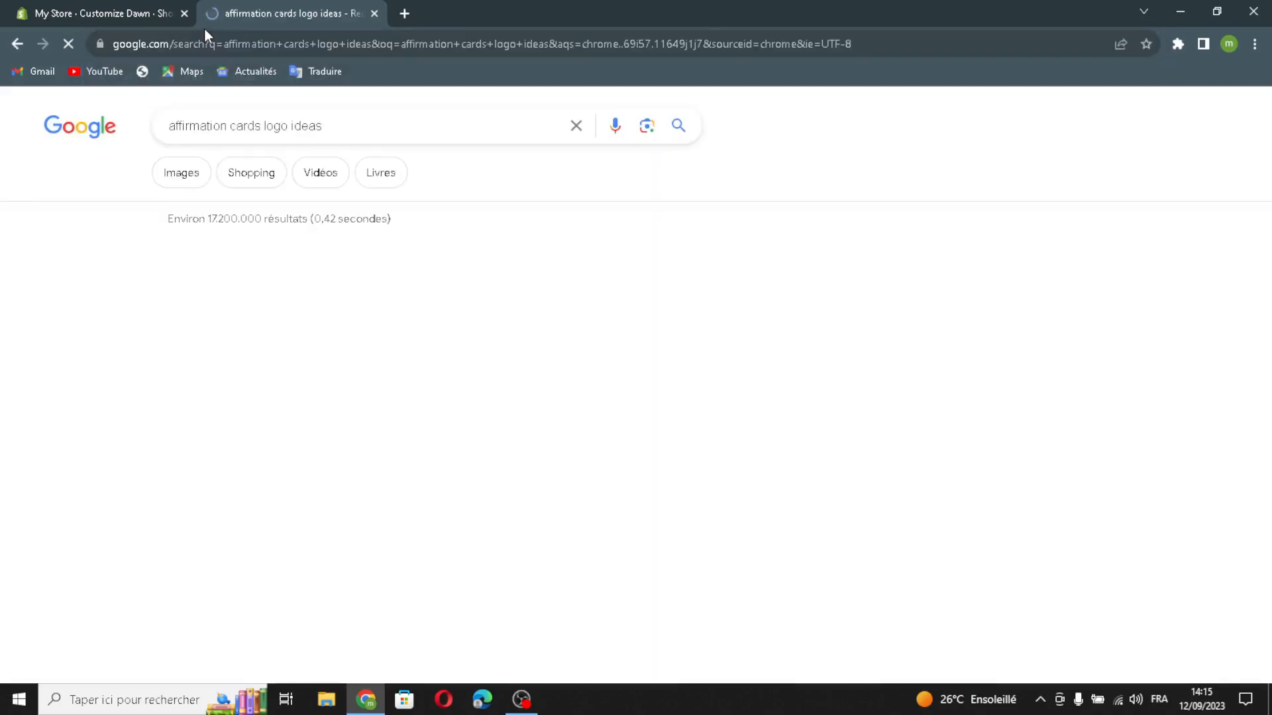
{"action": "left_click", "coordinate": [206, 175]}
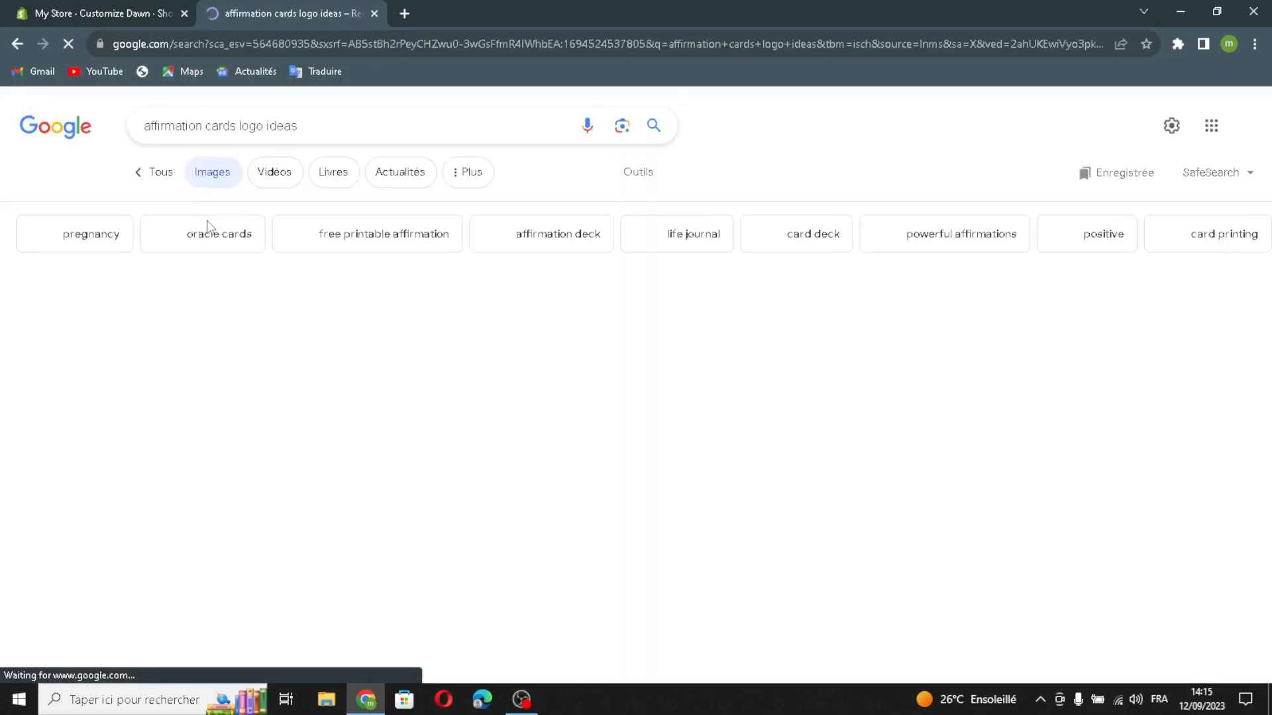
Step: Upload the mindframe image from the search results as the header logo, then return to the section list
{"action": "scroll", "coordinate": [954, 523], "scroll_direction": "down", "scroll_amount": 2}
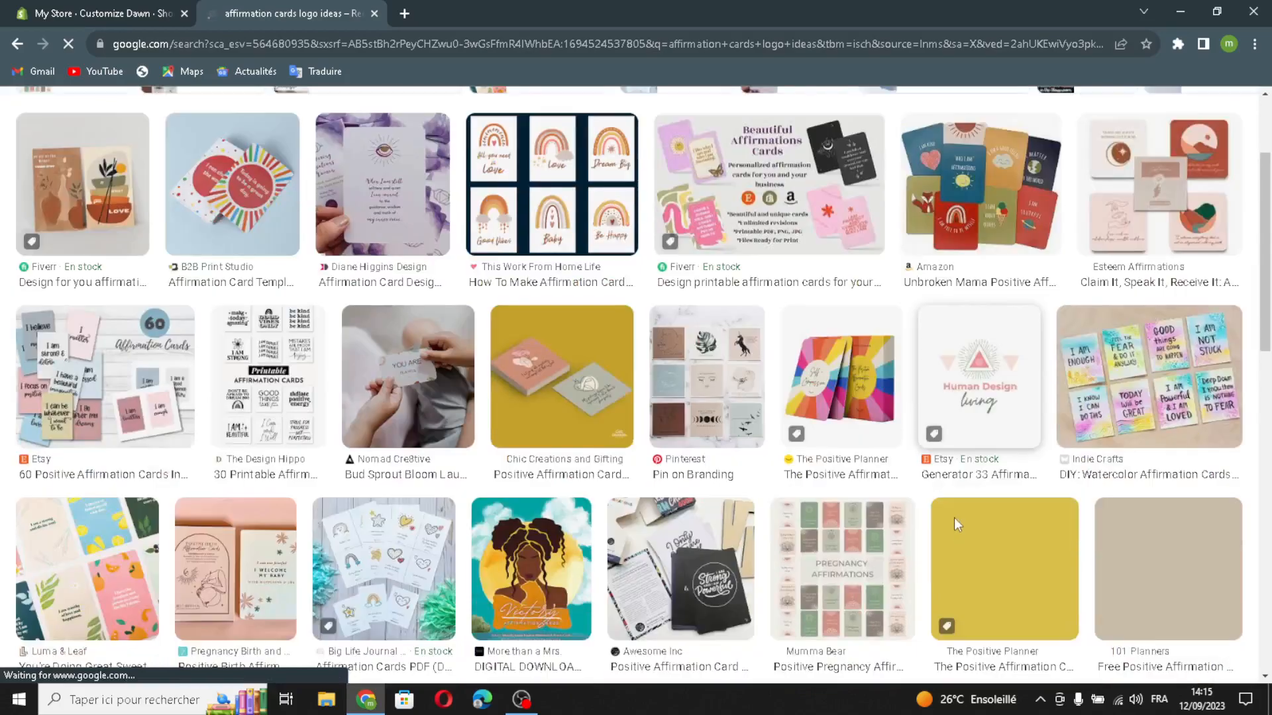
{"action": "scroll", "coordinate": [954, 523], "scroll_direction": "down", "scroll_amount": 5}
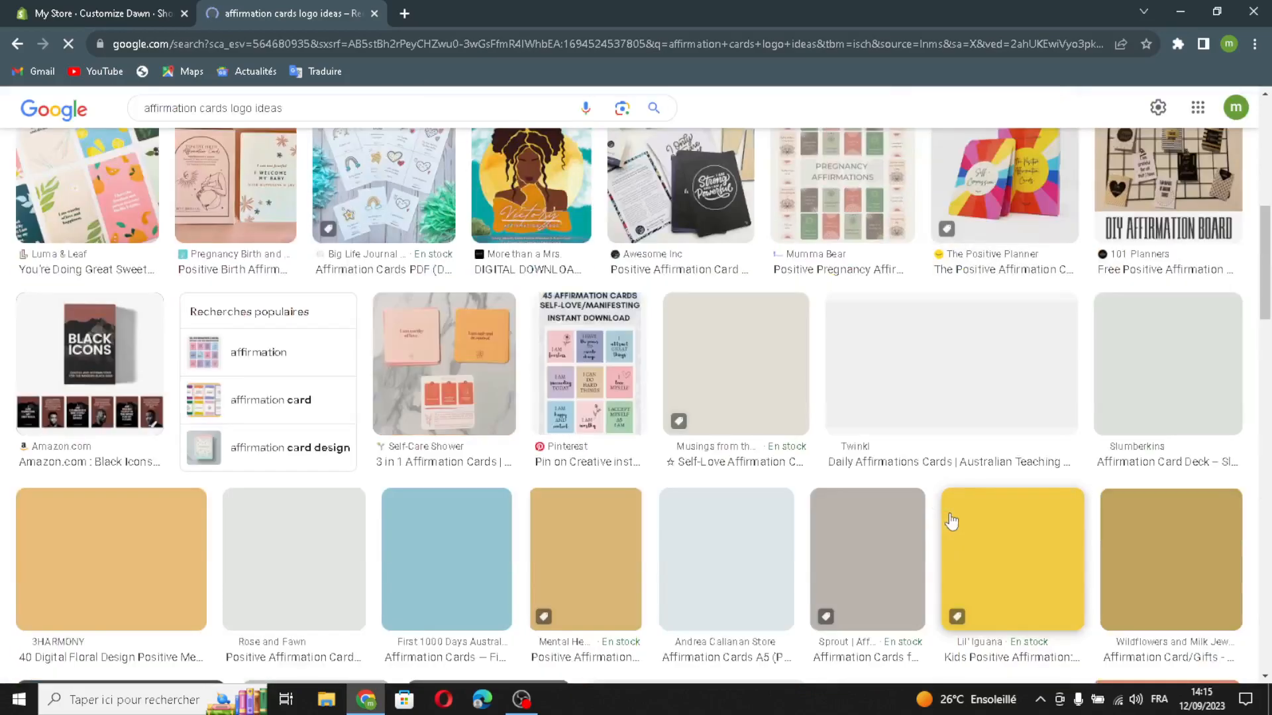
{"action": "scroll", "coordinate": [954, 527], "scroll_direction": "down", "scroll_amount": 1}
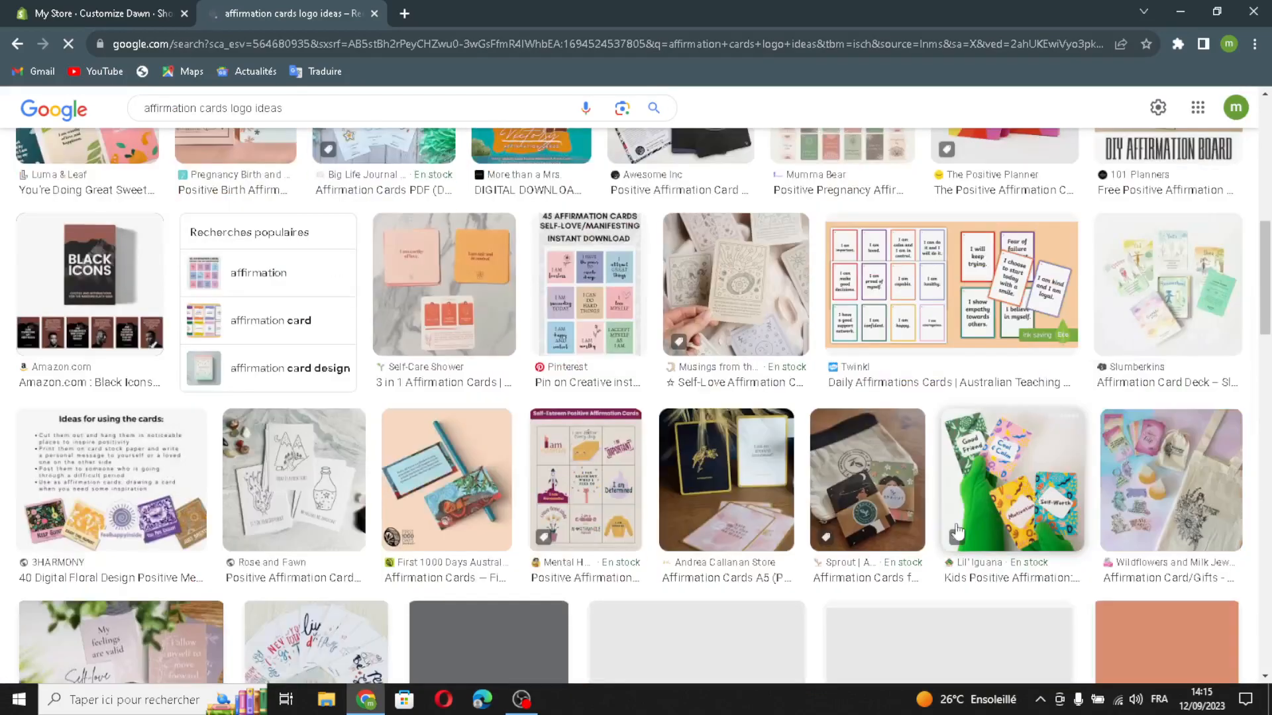
{"action": "scroll", "coordinate": [956, 530], "scroll_direction": "down", "scroll_amount": 5}
{"action": "scroll", "coordinate": [454, 365], "scroll_direction": "up", "scroll_amount": 1}
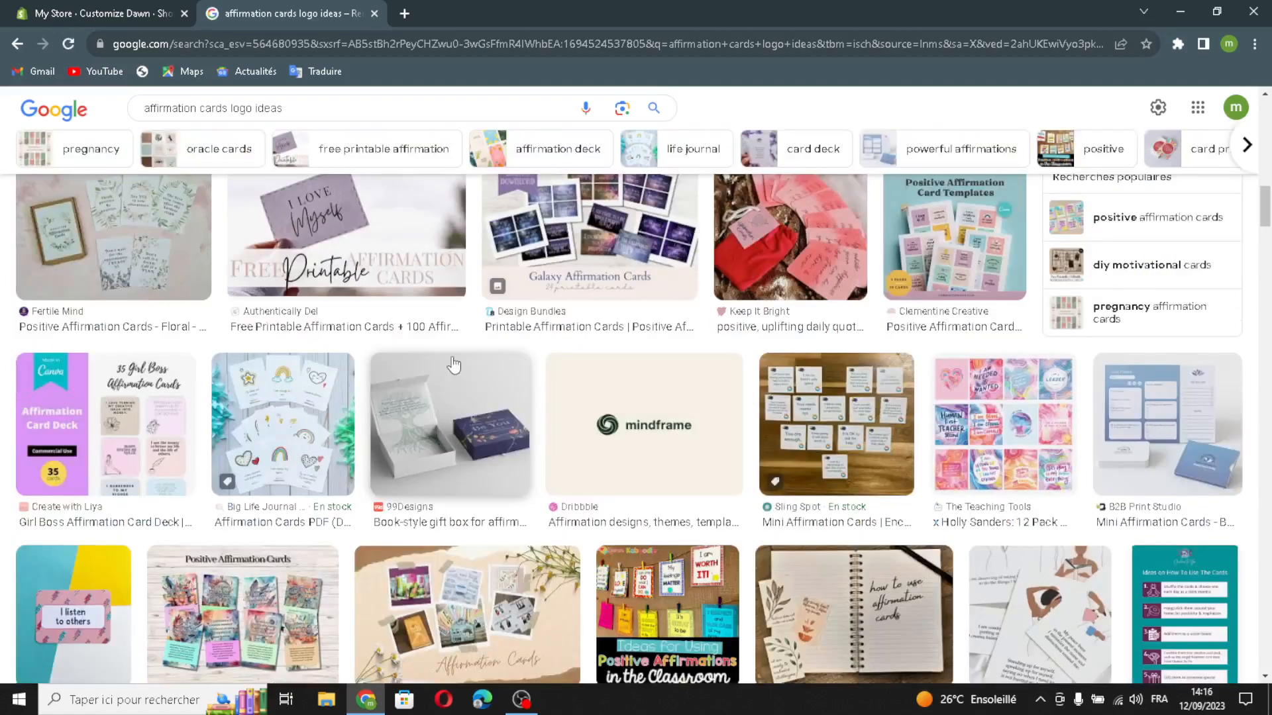
{"action": "left_click_drag", "start_coordinate": [576, 428], "coordinate": [774, 465]}
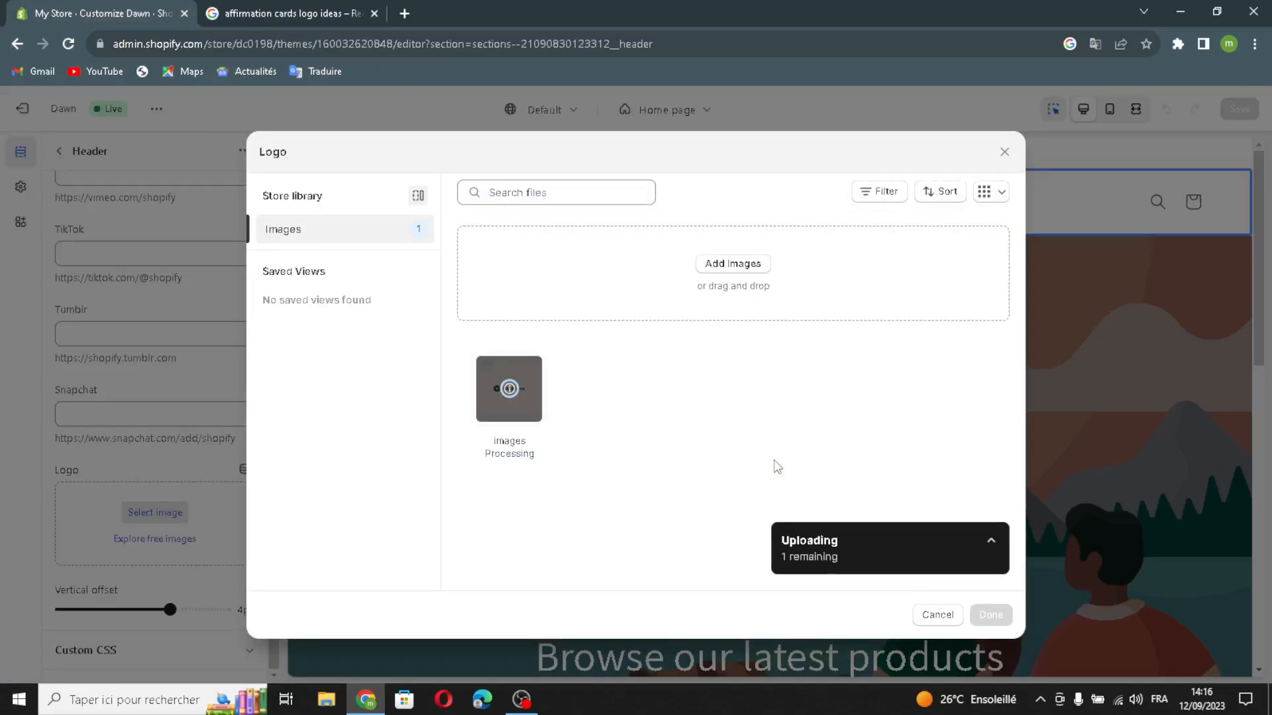
{"action": "left_click", "coordinate": [991, 614]}
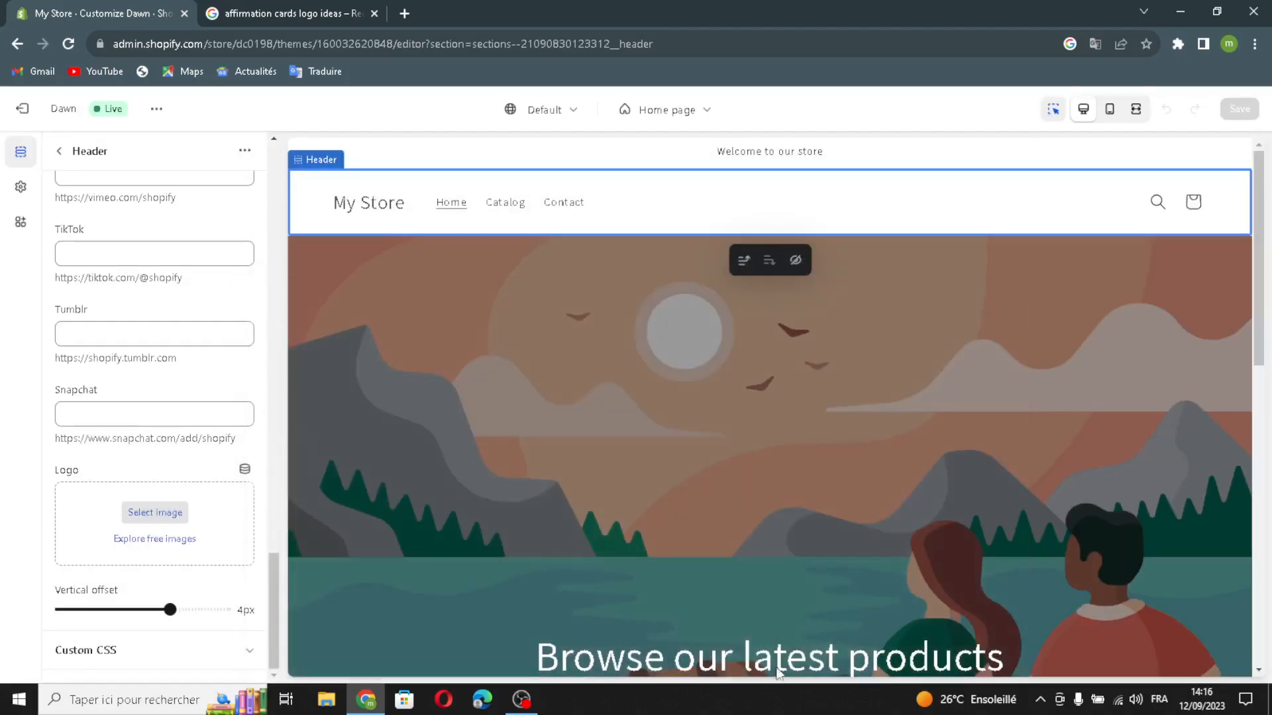
{"action": "mouse_move", "coordinate": [522, 700]}
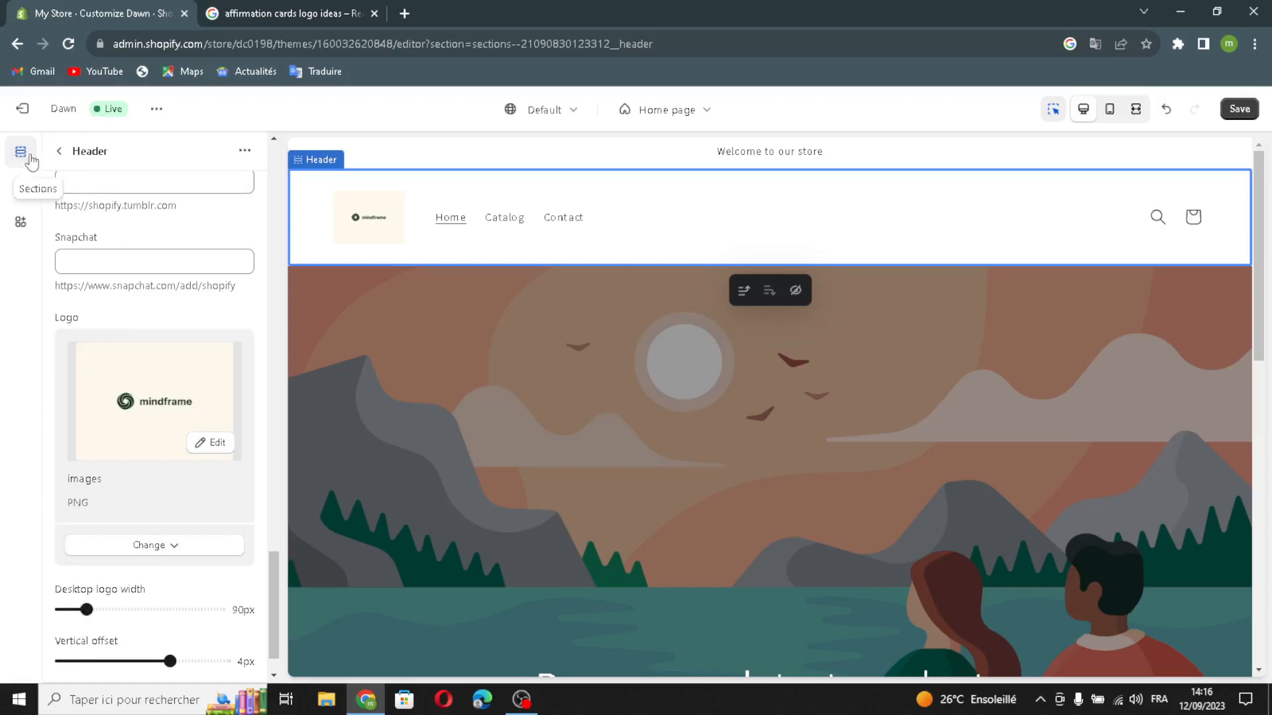
{"action": "left_click", "coordinate": [58, 152]}
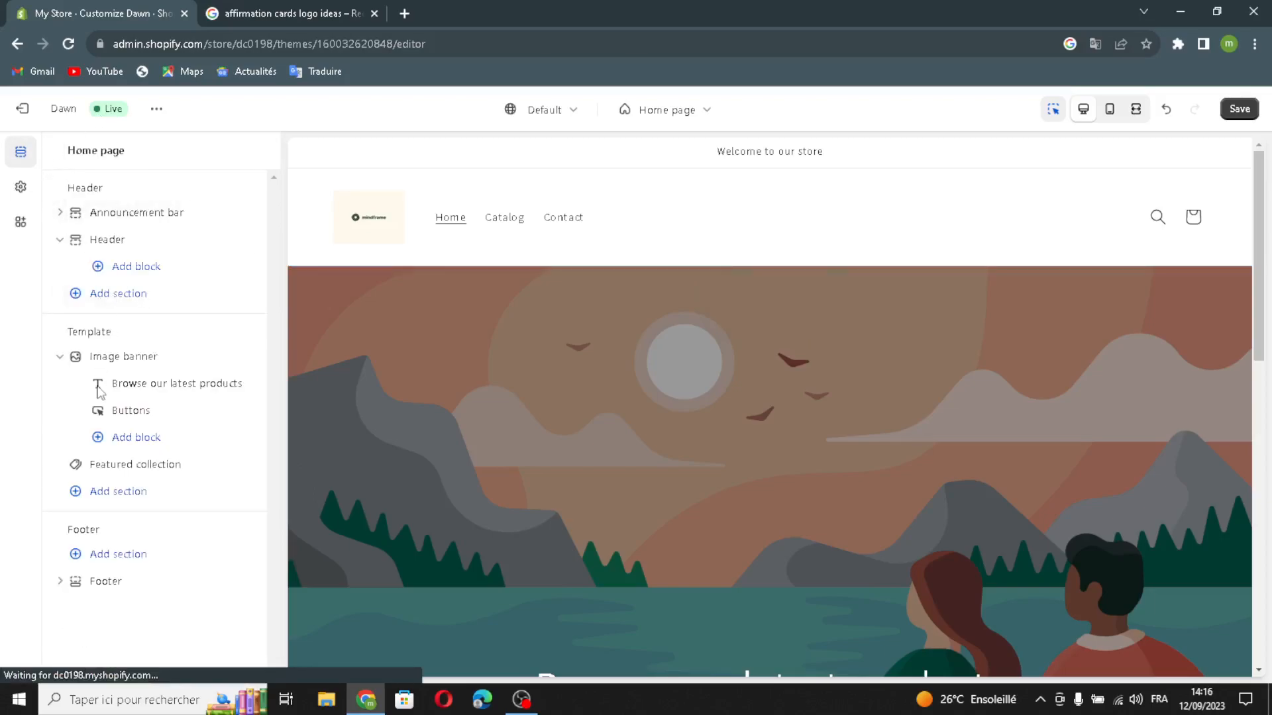
Step: Open the image banner's first image selection and search Google Images for "affirmation cards"
{"action": "left_click", "coordinate": [93, 359]}
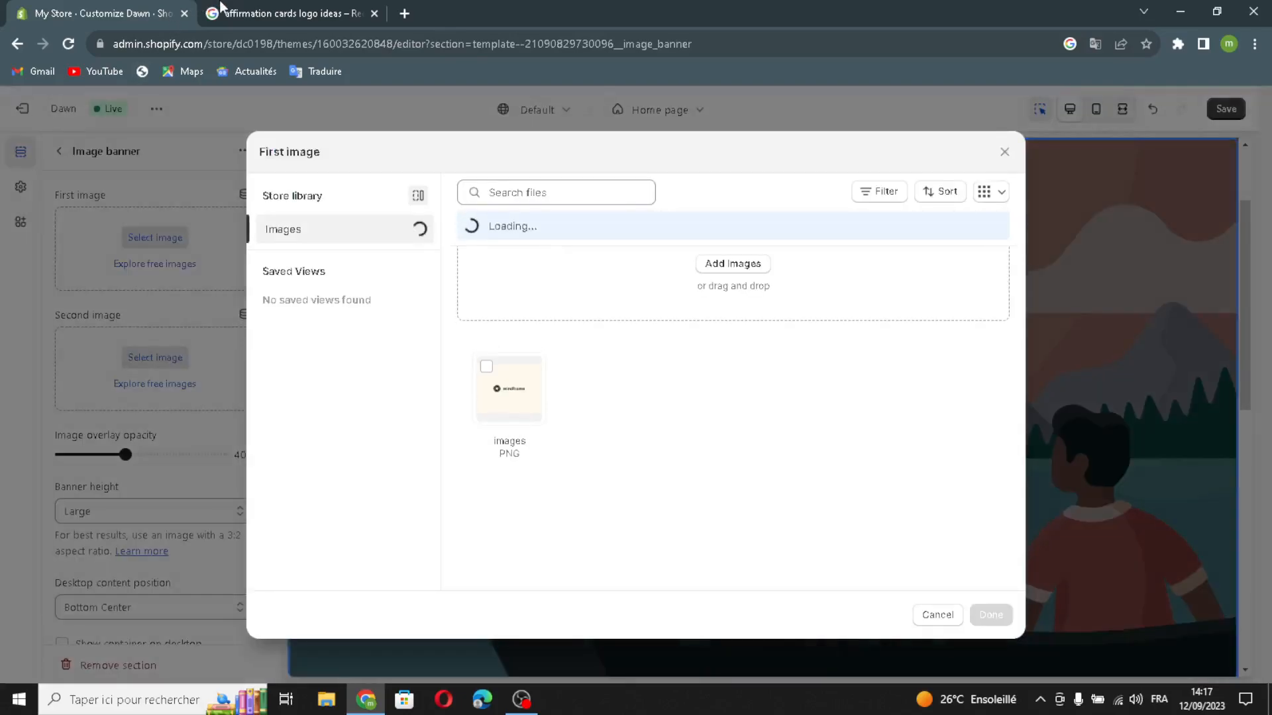
{"action": "left_click", "coordinate": [207, 12]}
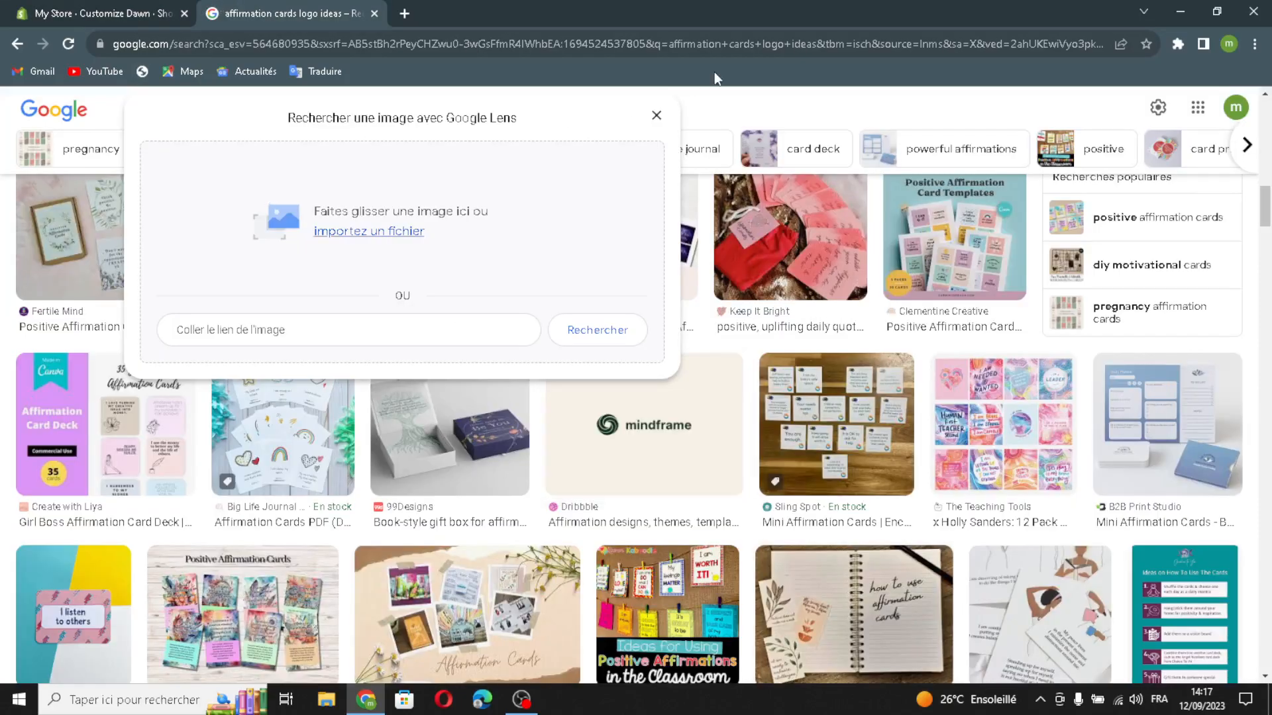
{"action": "left_click", "coordinate": [656, 115]}
{"action": "left_click", "coordinate": [302, 101]}
{"action": "left_click_drag", "start_coordinate": [303, 101], "coordinate": [224, 130]}
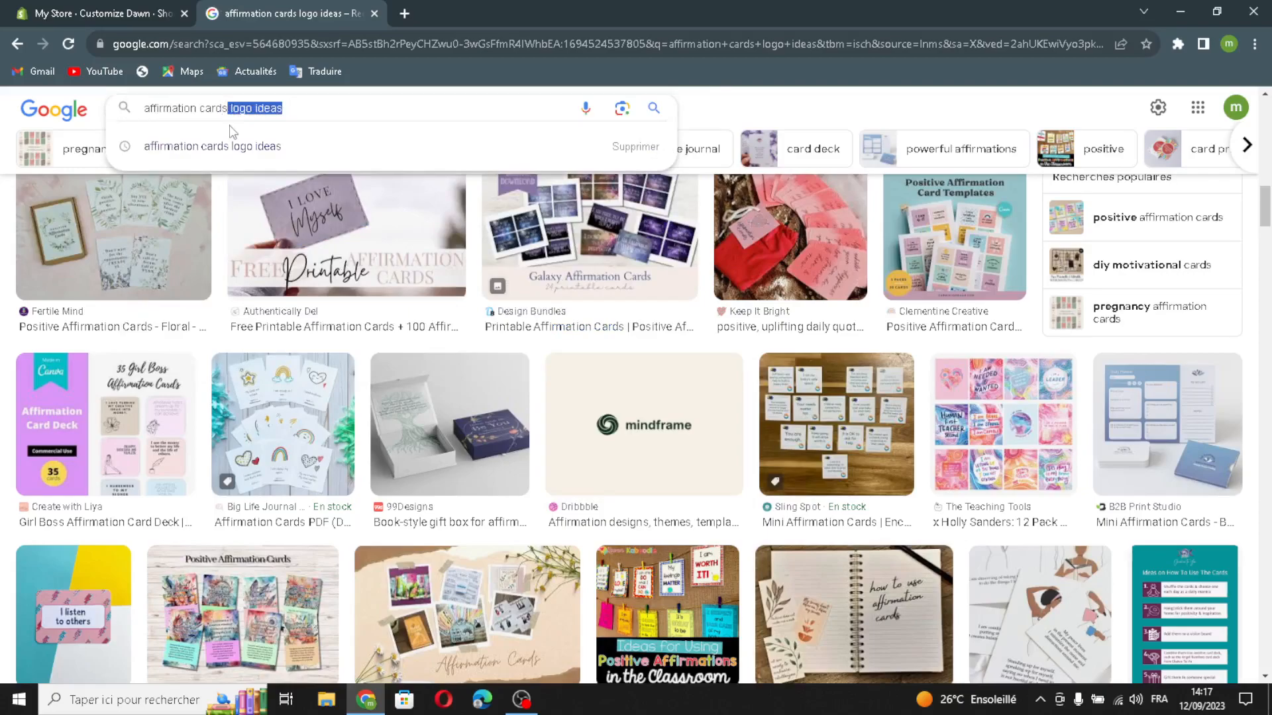
{"action": "key", "text": "BackSpace"}
{"action": "key", "text": "Return"}
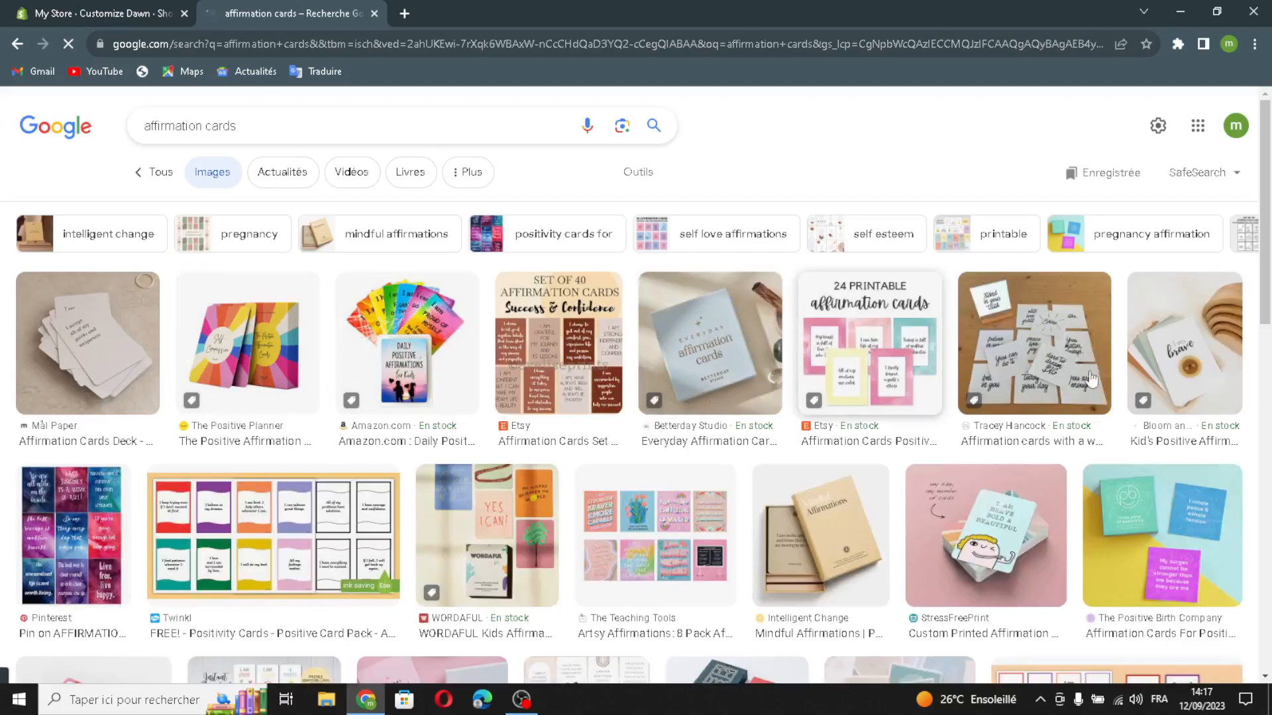
Step: Upload Twinkl's Motivational Flashcards picture from the image results and apply it as the banner's first image
{"action": "scroll", "coordinate": [840, 457], "scroll_direction": "down", "scroll_amount": 2}
{"action": "scroll", "coordinate": [676, 444], "scroll_direction": "down", "scroll_amount": 1}
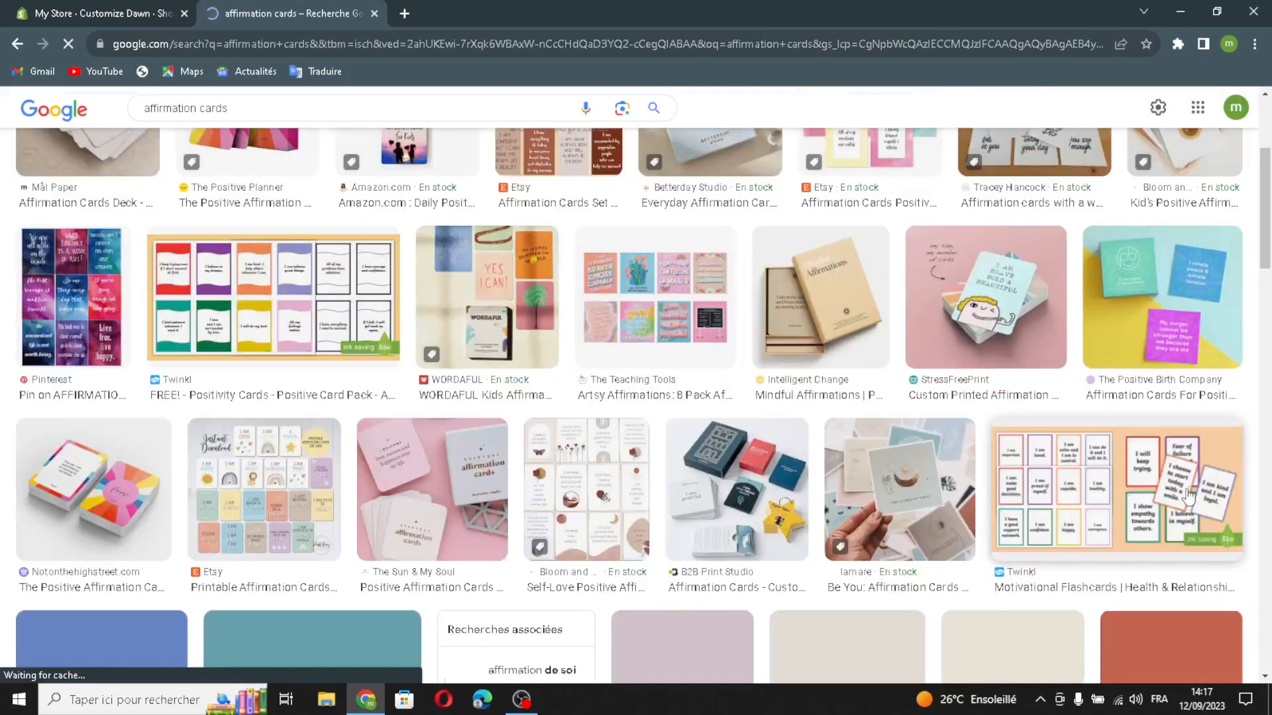
{"action": "scroll", "coordinate": [1070, 489], "scroll_direction": "down", "scroll_amount": 4}
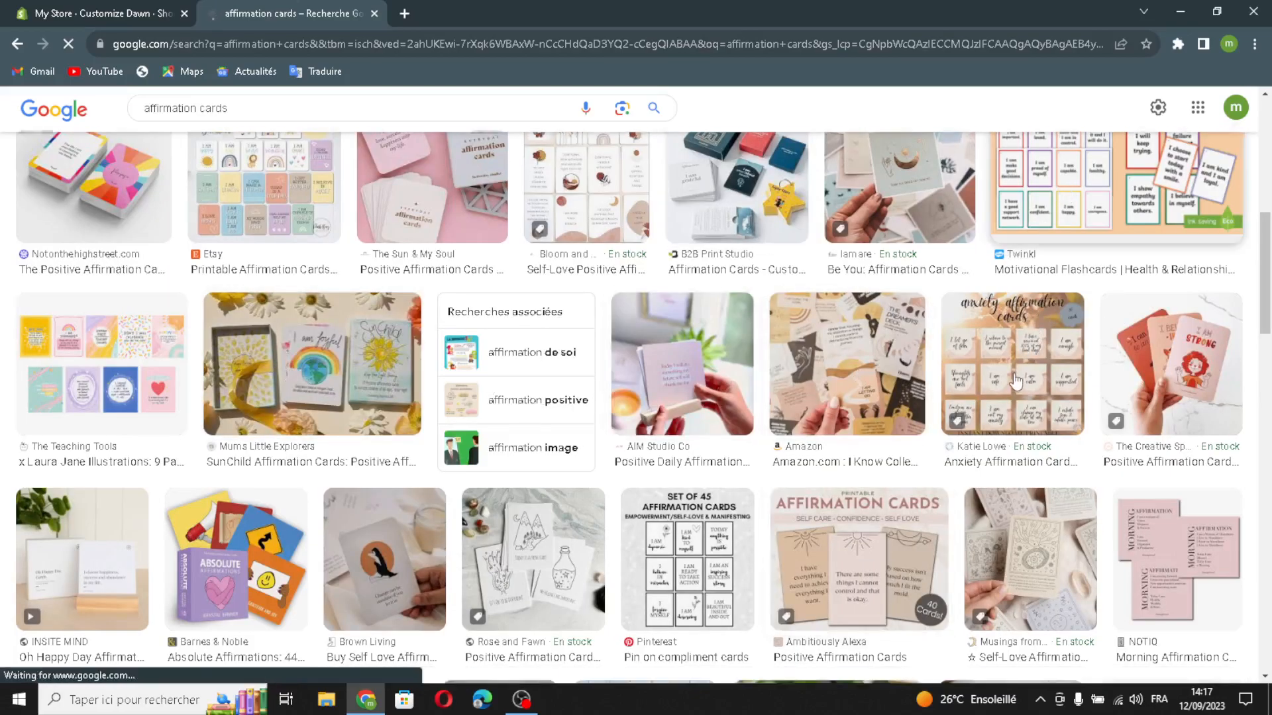
{"action": "scroll", "coordinate": [1011, 382], "scroll_direction": "down", "scroll_amount": 2}
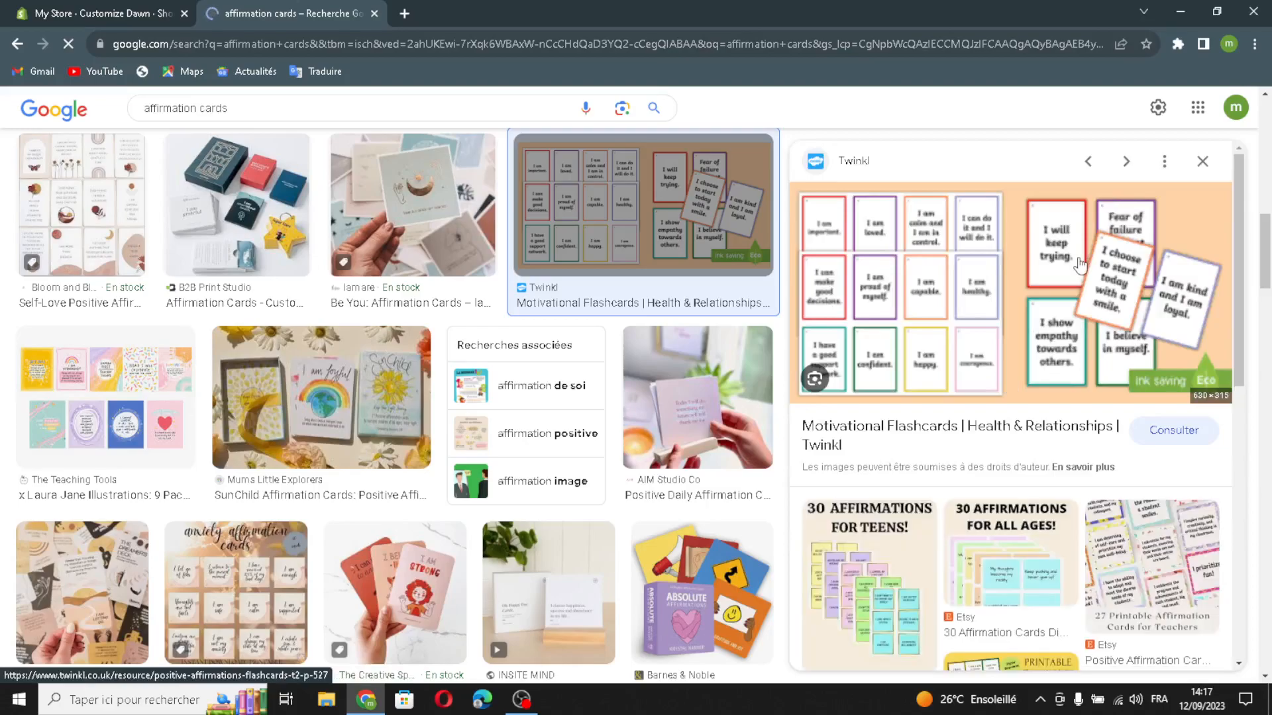
{"action": "left_click_drag", "start_coordinate": [1079, 265], "coordinate": [609, 457]}
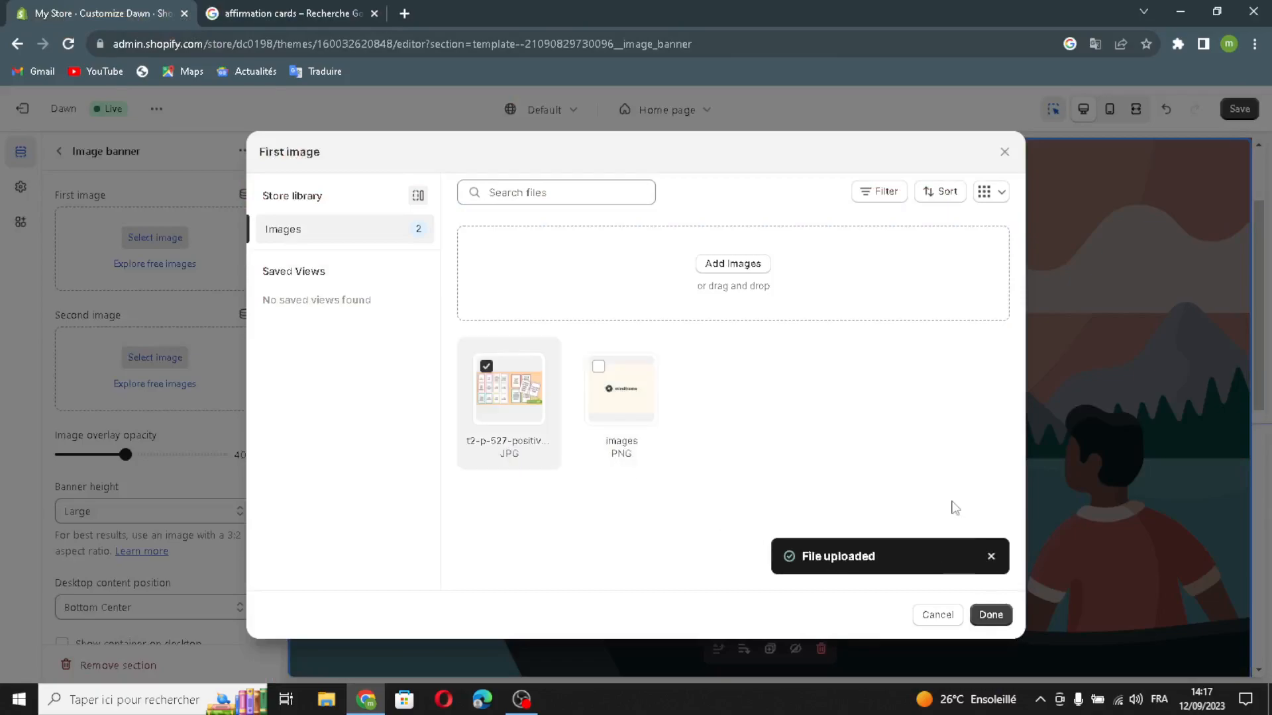
{"action": "left_click", "coordinate": [983, 618]}
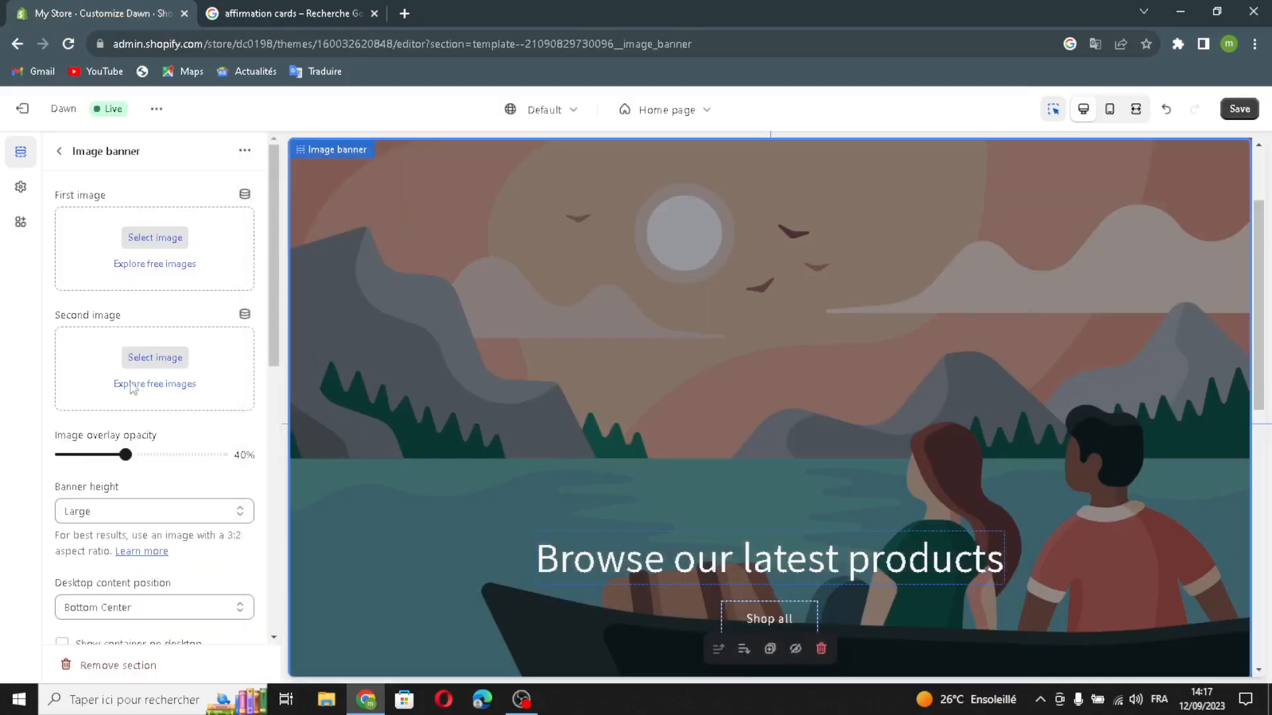
Step: Review the image banner's height and desktop content position options, and enable its container on desktop
{"action": "scroll", "coordinate": [134, 393], "scroll_direction": "down", "scroll_amount": 4}
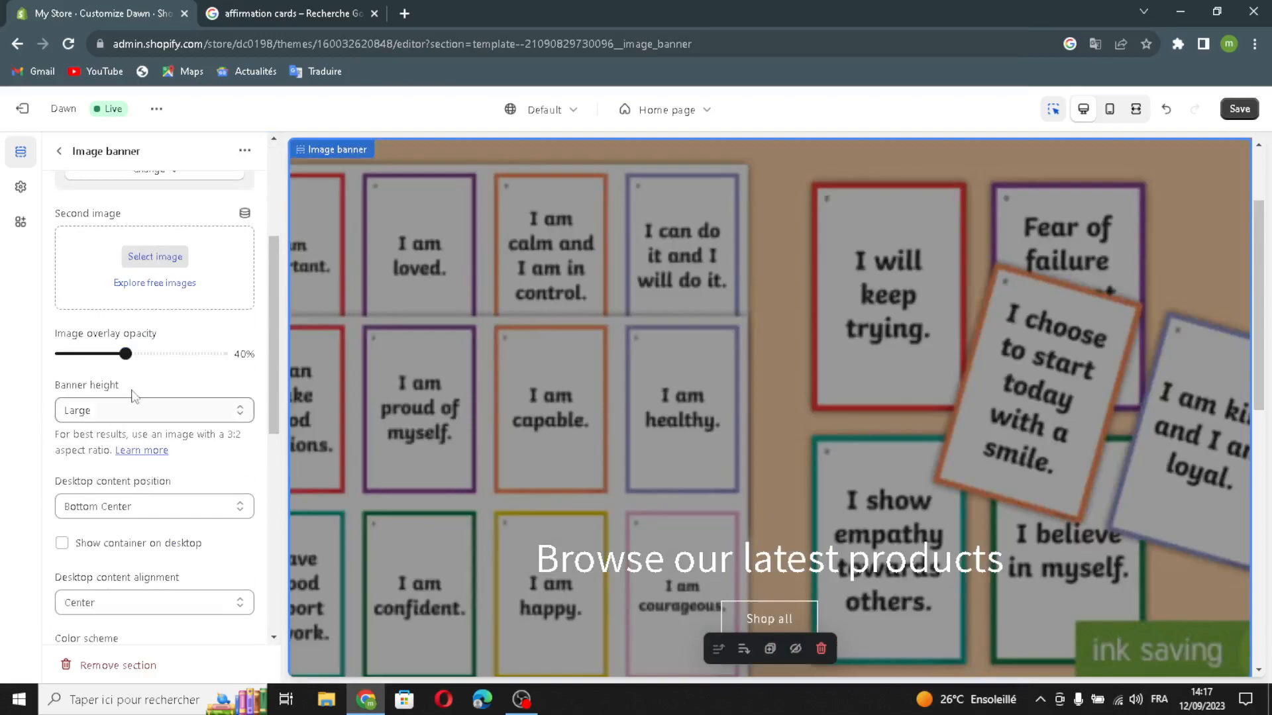
{"action": "left_click", "coordinate": [79, 414]}
{"action": "left_click", "coordinate": [84, 419]}
{"action": "left_click", "coordinate": [84, 415]}
{"action": "left_click", "coordinate": [85, 414]}
{"action": "left_click", "coordinate": [70, 514]}
{"action": "left_click", "coordinate": [70, 515]}
{"action": "left_click", "coordinate": [61, 543]}
Step: Enable stacked images and the container in the image banner's mobile layout, then return to the section list
{"action": "scroll", "coordinate": [79, 602], "scroll_direction": "down", "scroll_amount": 1}
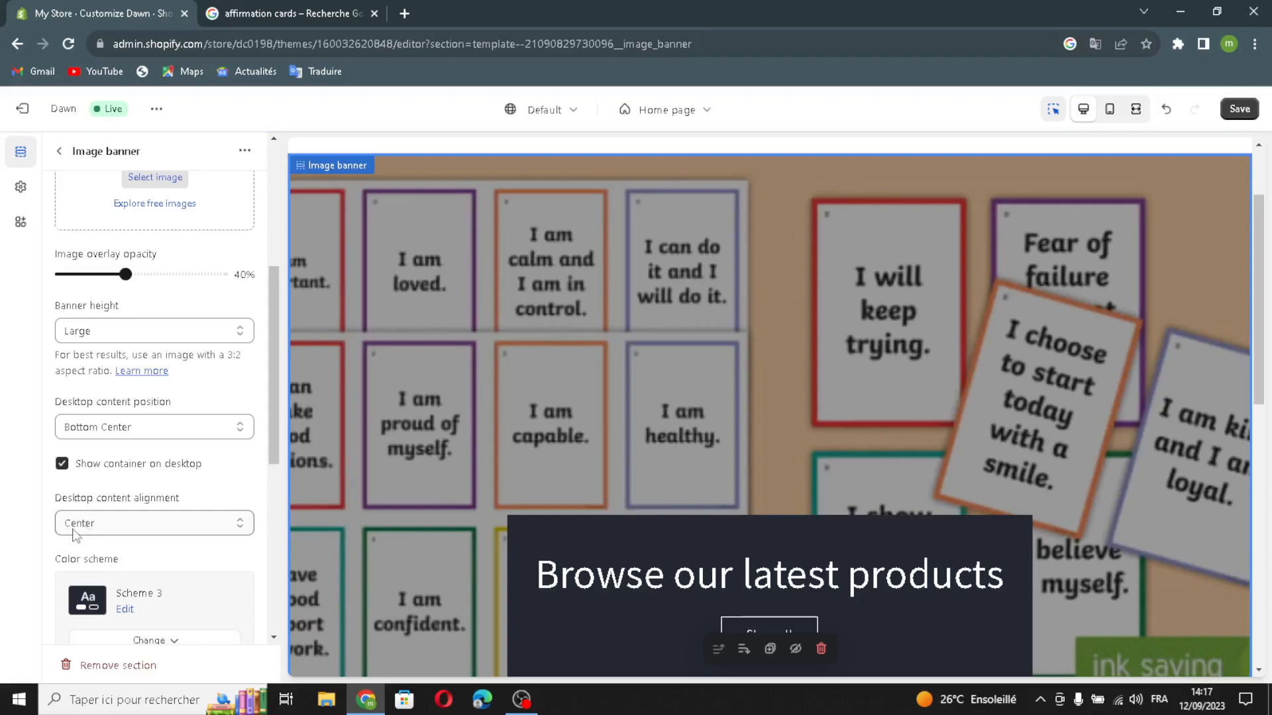
{"action": "left_click", "coordinate": [73, 534]}
{"action": "left_click", "coordinate": [73, 535]}
{"action": "scroll", "coordinate": [106, 632], "scroll_direction": "down", "scroll_amount": 2}
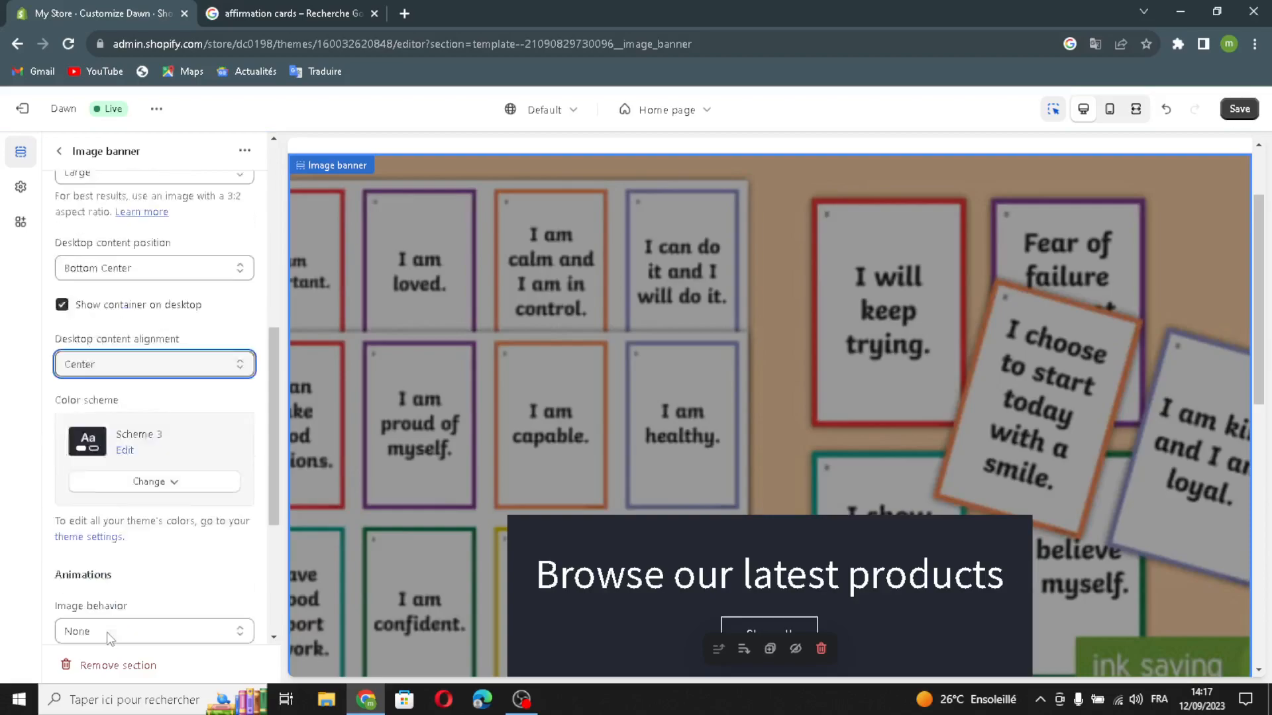
{"action": "scroll", "coordinate": [106, 632], "scroll_direction": "down", "scroll_amount": 1}
{"action": "scroll", "coordinate": [84, 542], "scroll_direction": "down", "scroll_amount": 2}
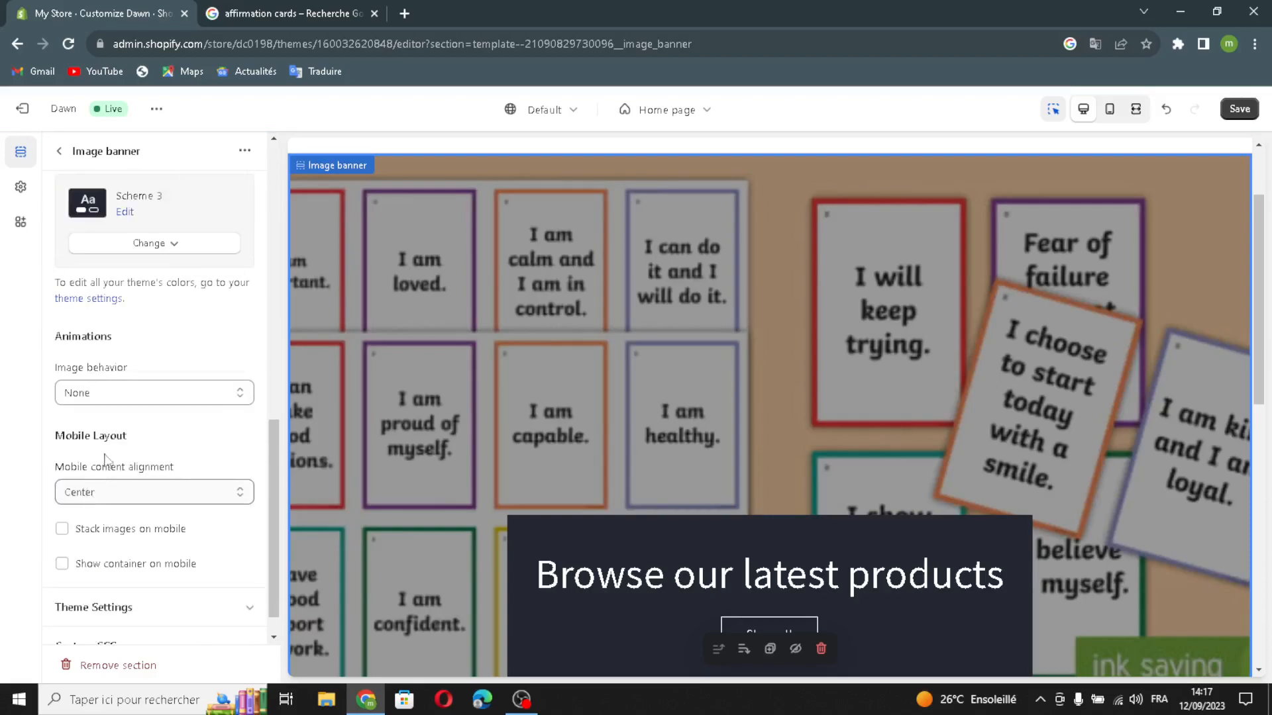
{"action": "left_click", "coordinate": [65, 529]}
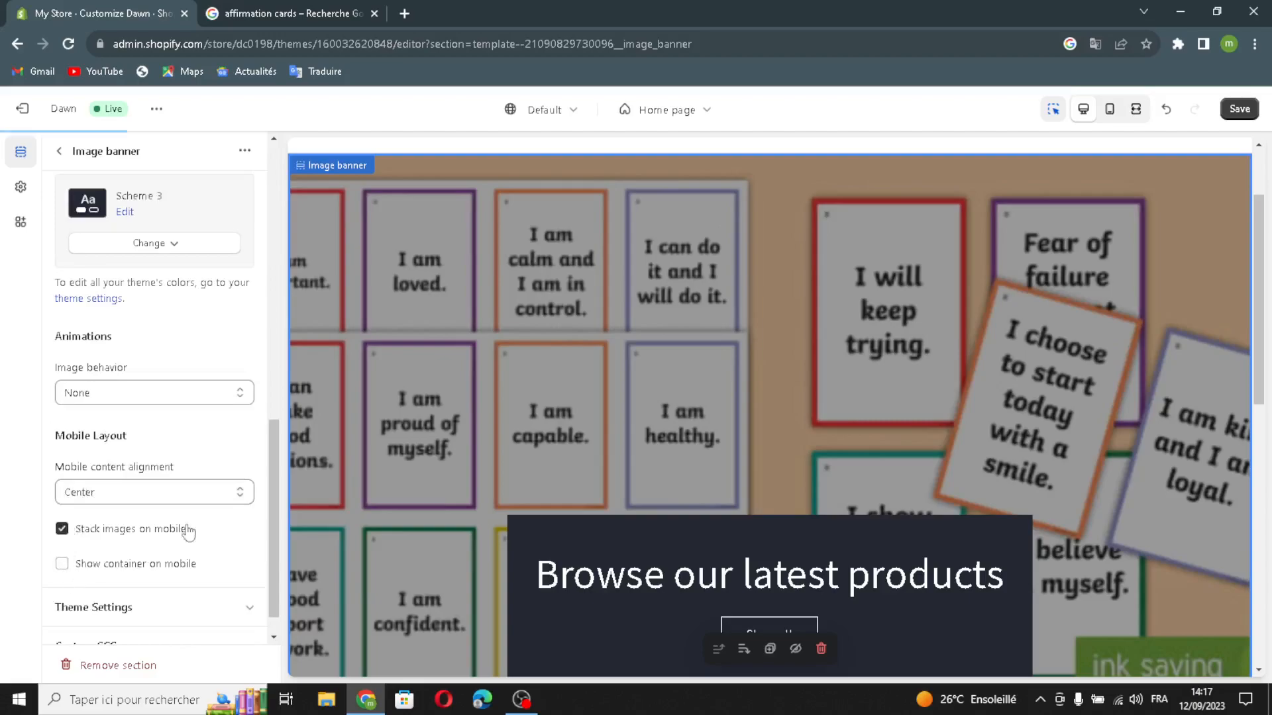
{"action": "left_click", "coordinate": [63, 564]}
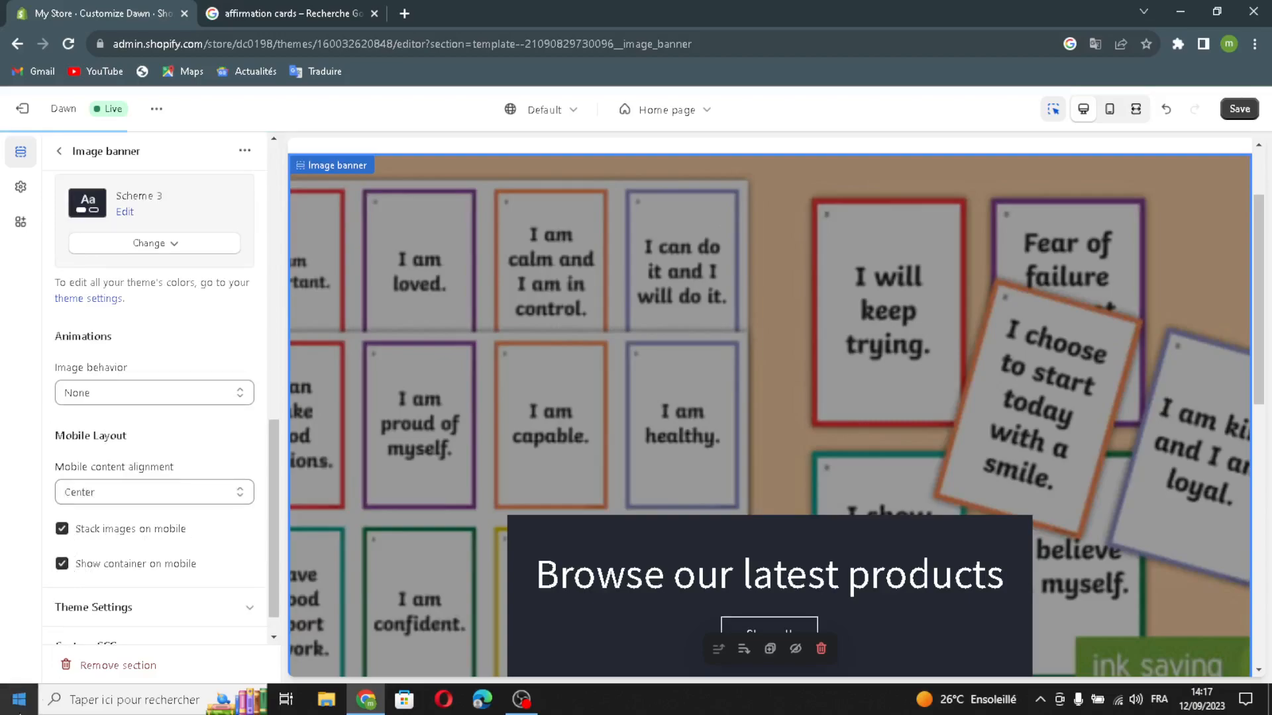
{"action": "left_click", "coordinate": [59, 152]}
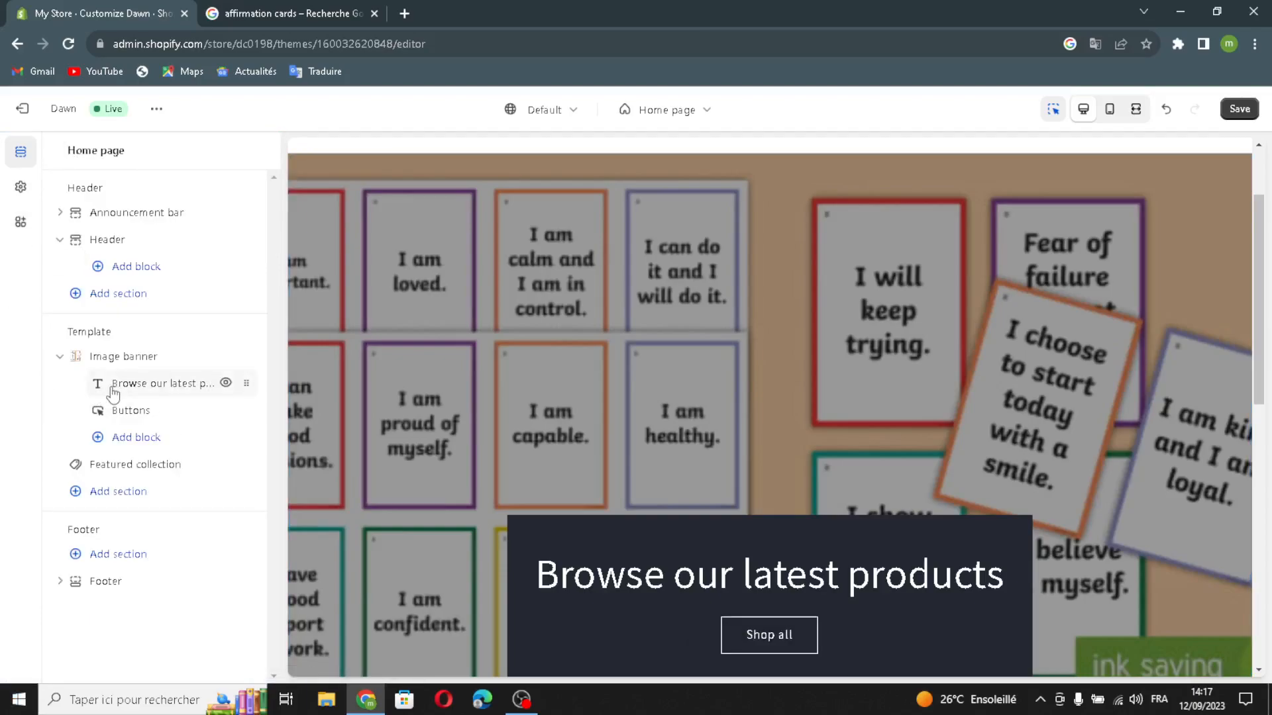
Step: Generate the image banner's heading from the description "affirmation cards" and apply the suggestion "Empower and Uplift with Affirmation Cards for Daily Inspiration."
{"action": "left_click", "coordinate": [113, 391]}
{"action": "left_click", "coordinate": [73, 227]}
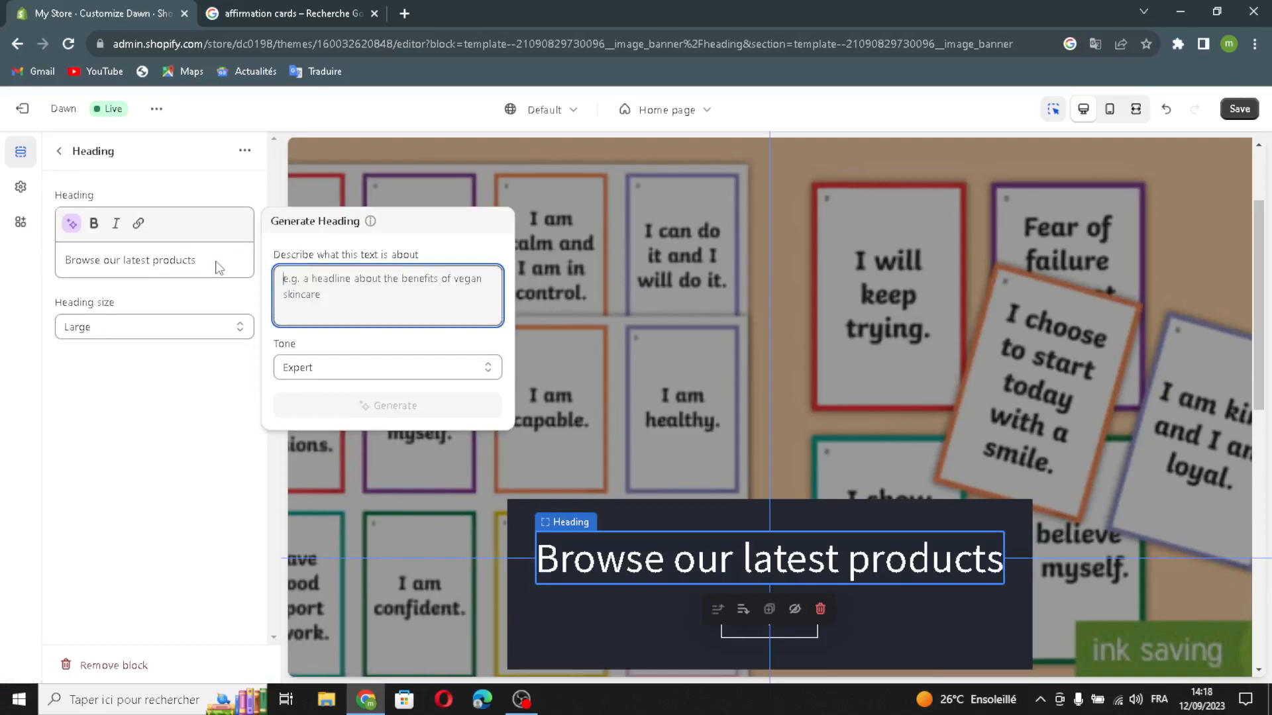
{"action": "type", "text": "aff"}
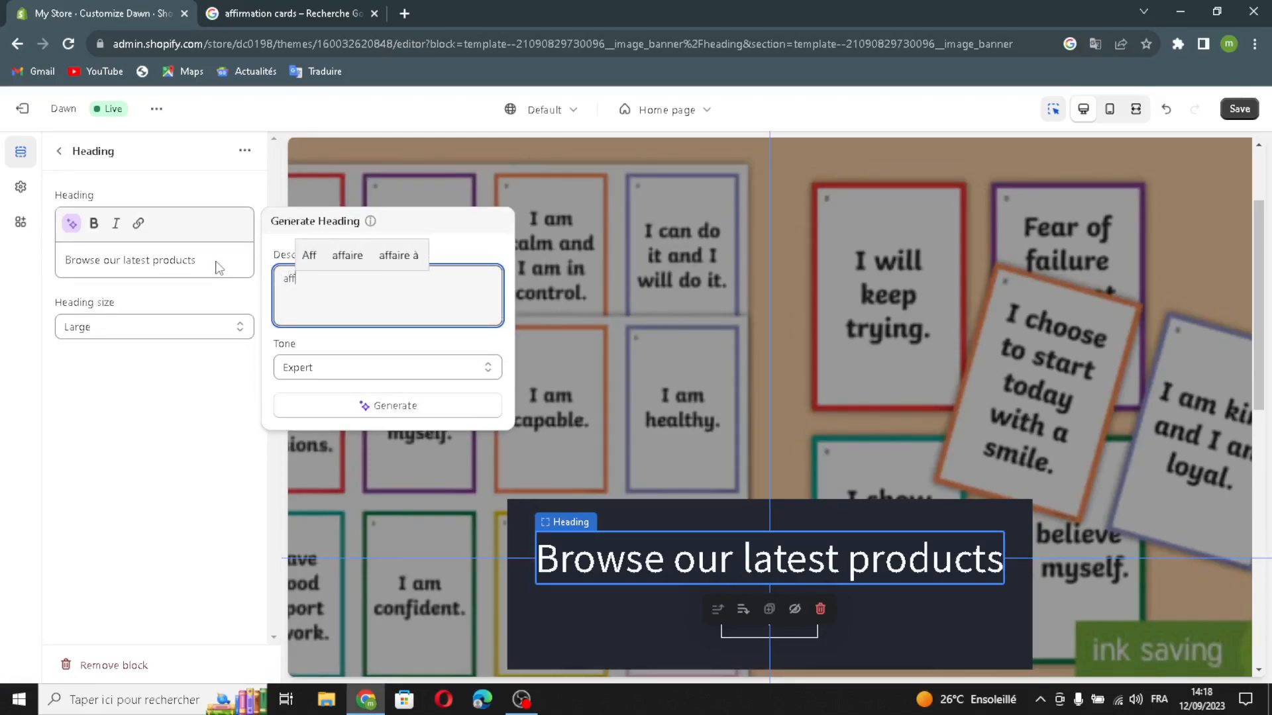
{"action": "type", "text": "irmation "}
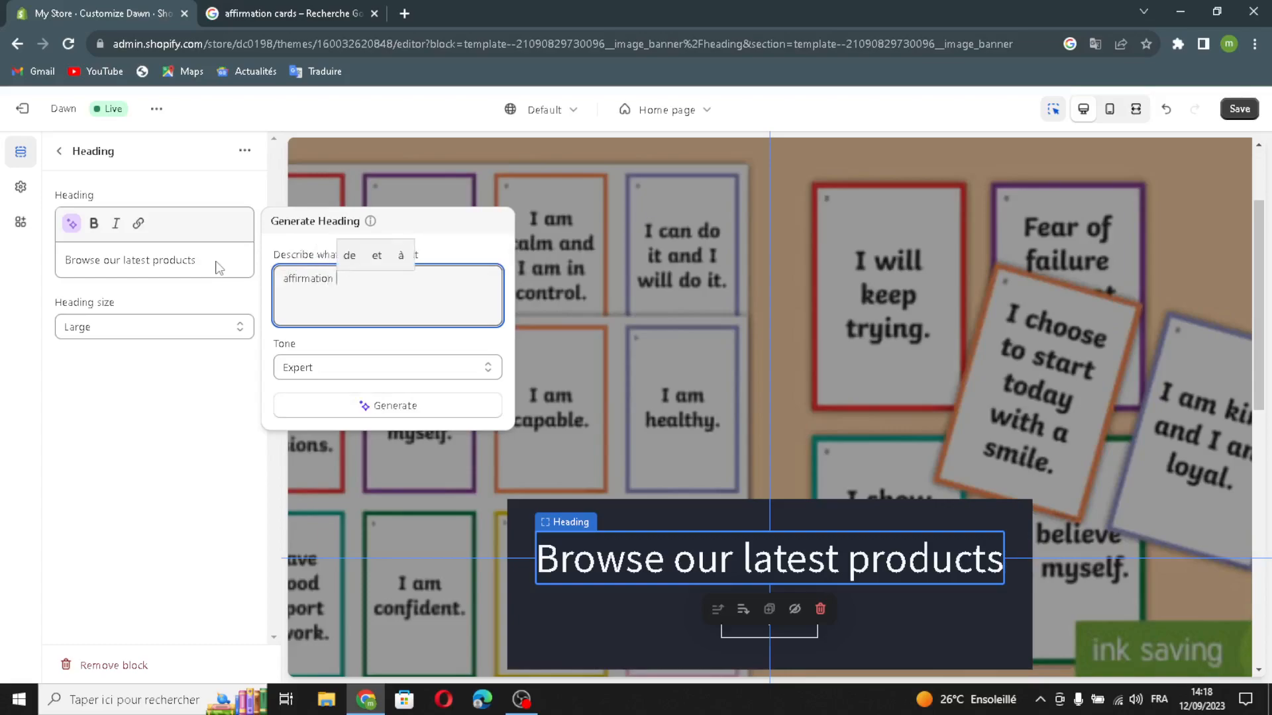
{"action": "type", "text": "cards"}
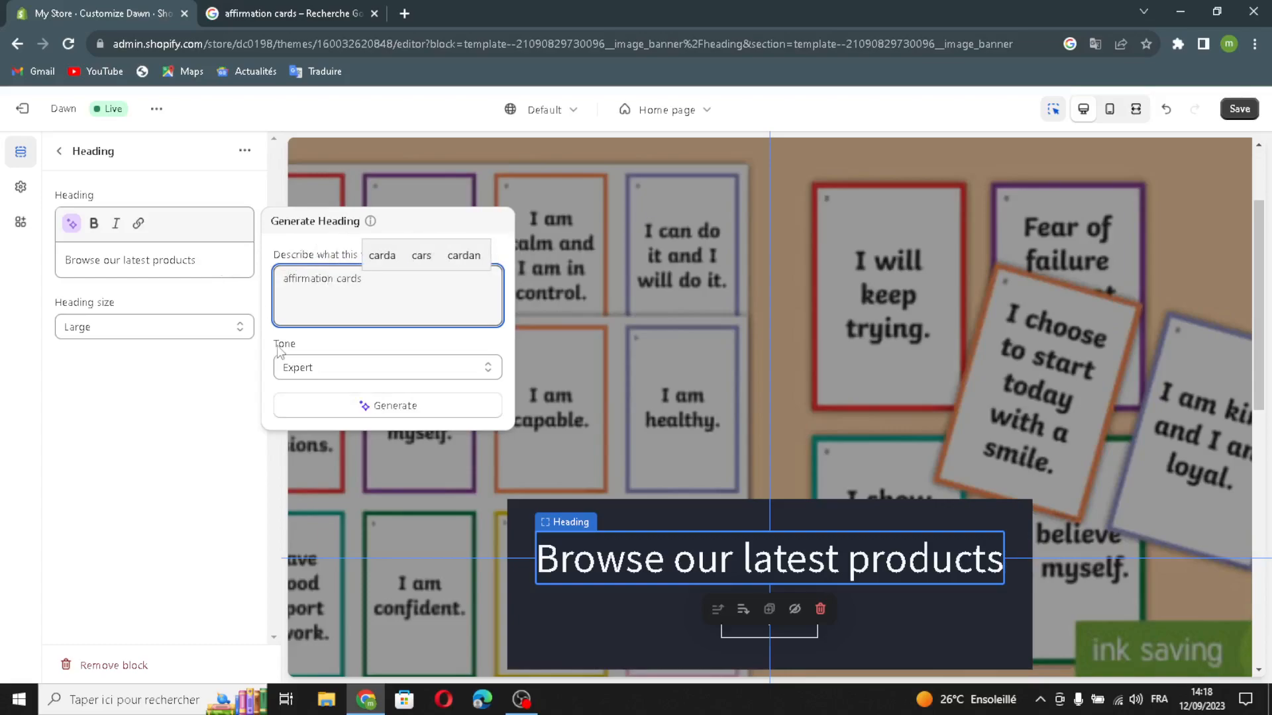
{"action": "left_click", "coordinate": [308, 414]}
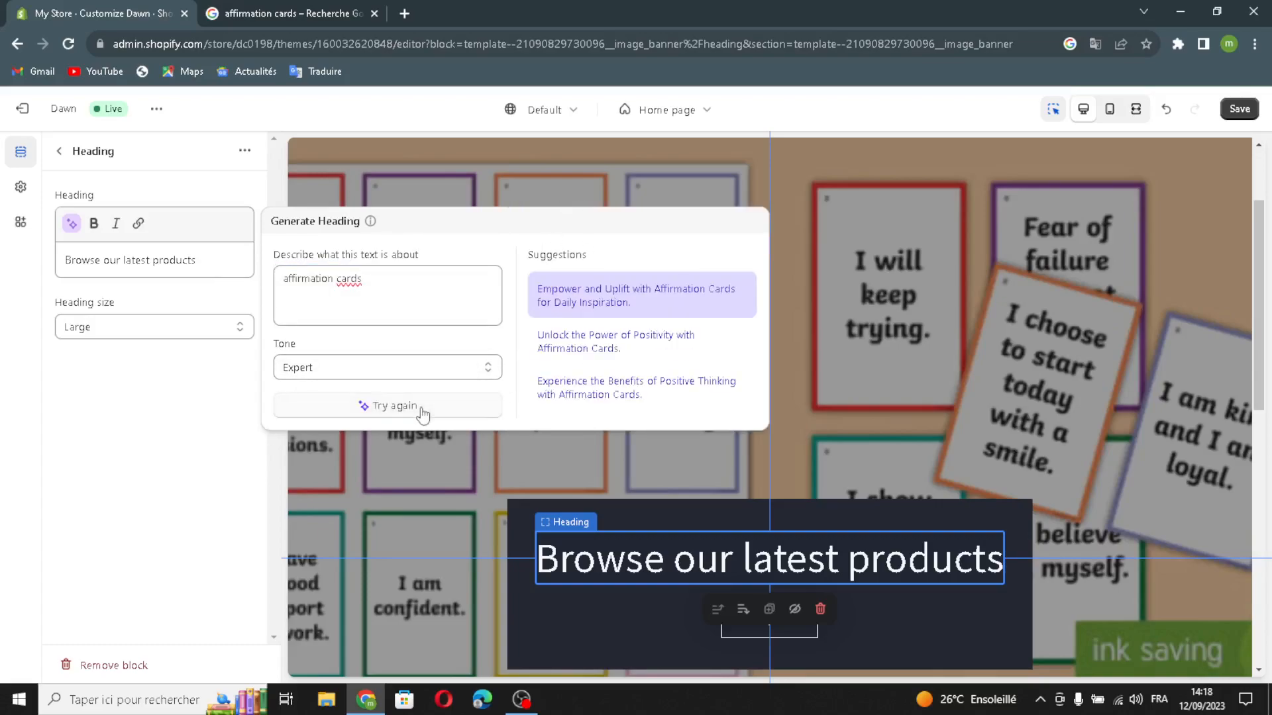
{"action": "left_click", "coordinate": [547, 306]}
Step: Set the image banner's heading size to Medium and return to the section list
{"action": "left_click", "coordinate": [101, 343]}
{"action": "left_click", "coordinate": [117, 377]}
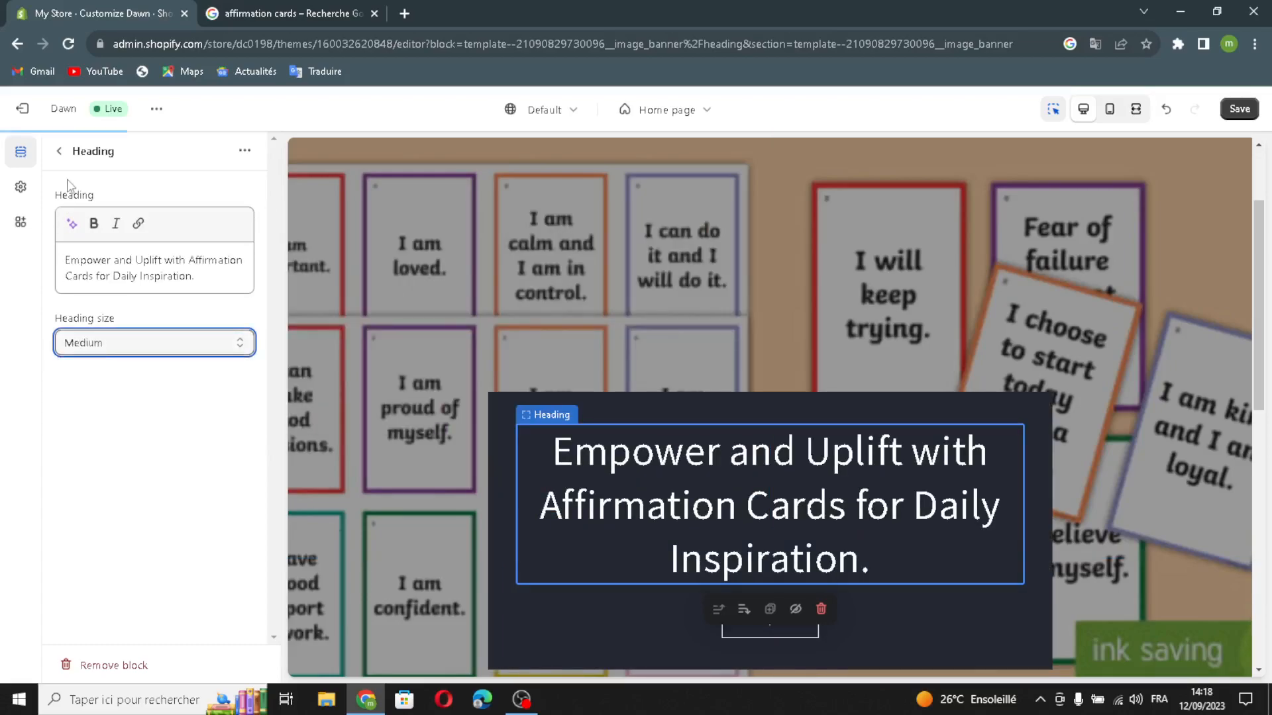
{"action": "left_click", "coordinate": [59, 156]}
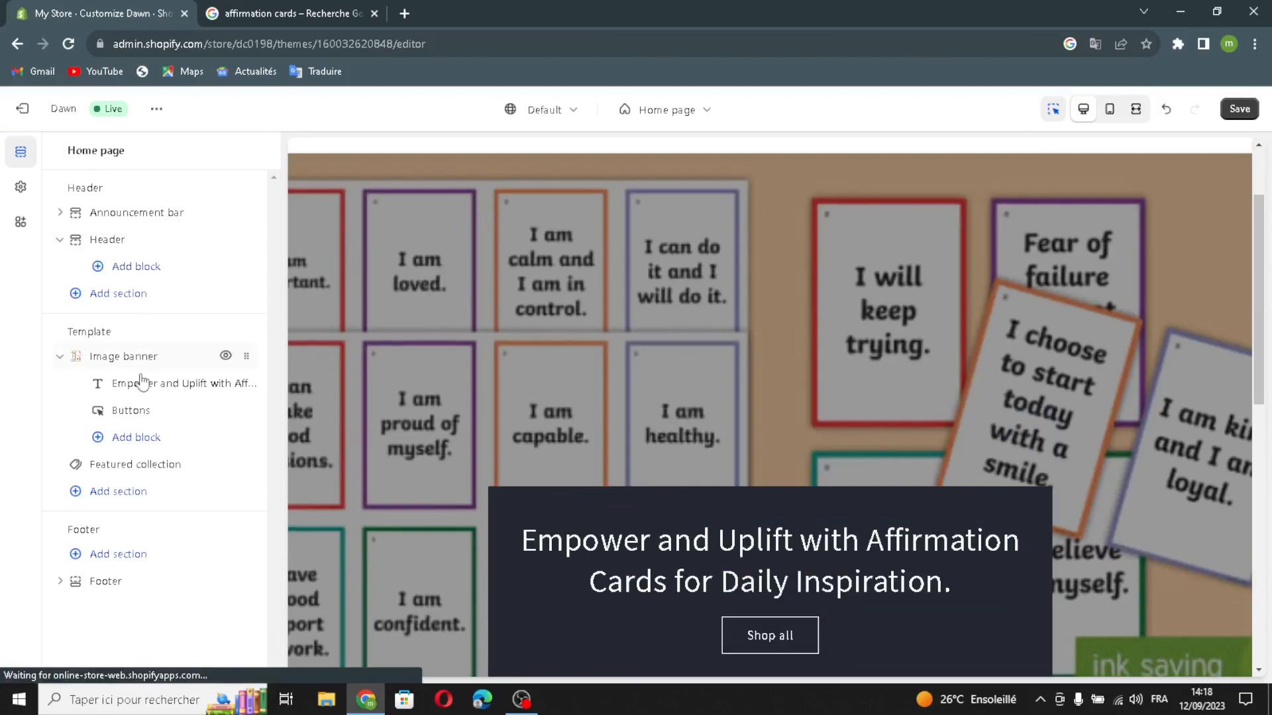
Step: Review the image banner's first button label and its link options, then return to the section list
{"action": "left_click", "coordinate": [139, 415]}
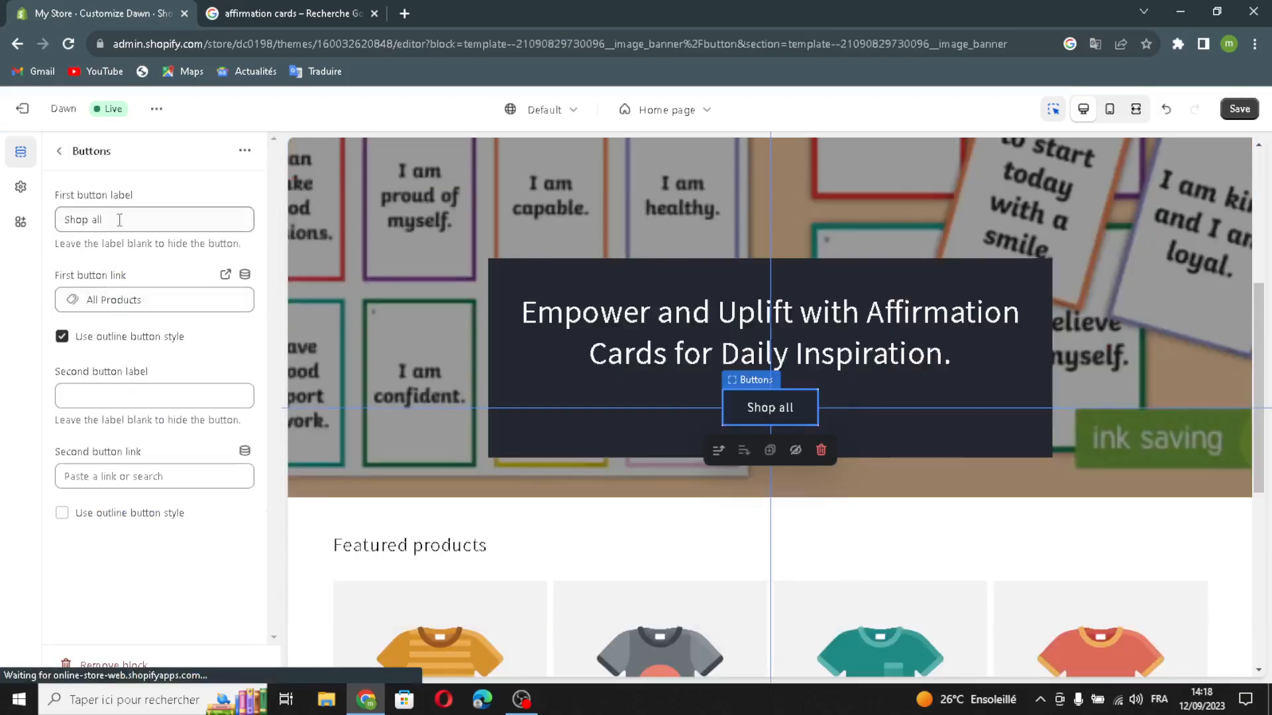
{"action": "left_click", "coordinate": [119, 220]}
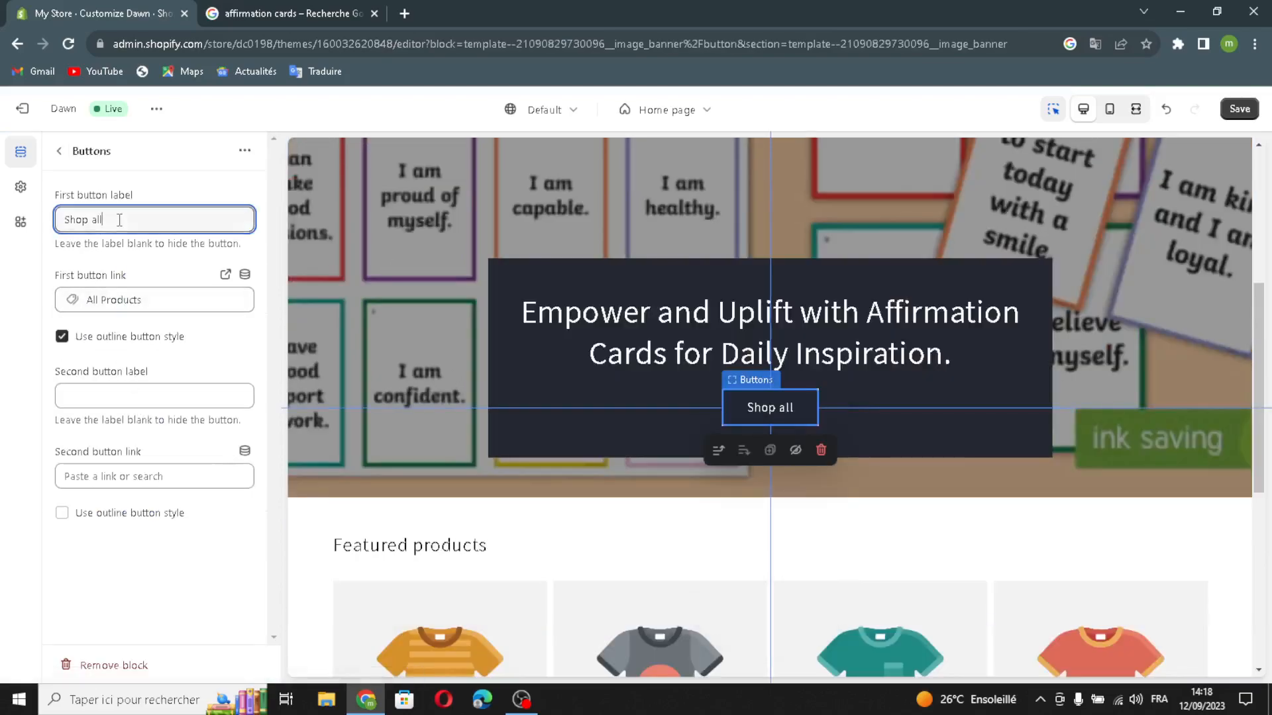
{"action": "left_click", "coordinate": [154, 301]}
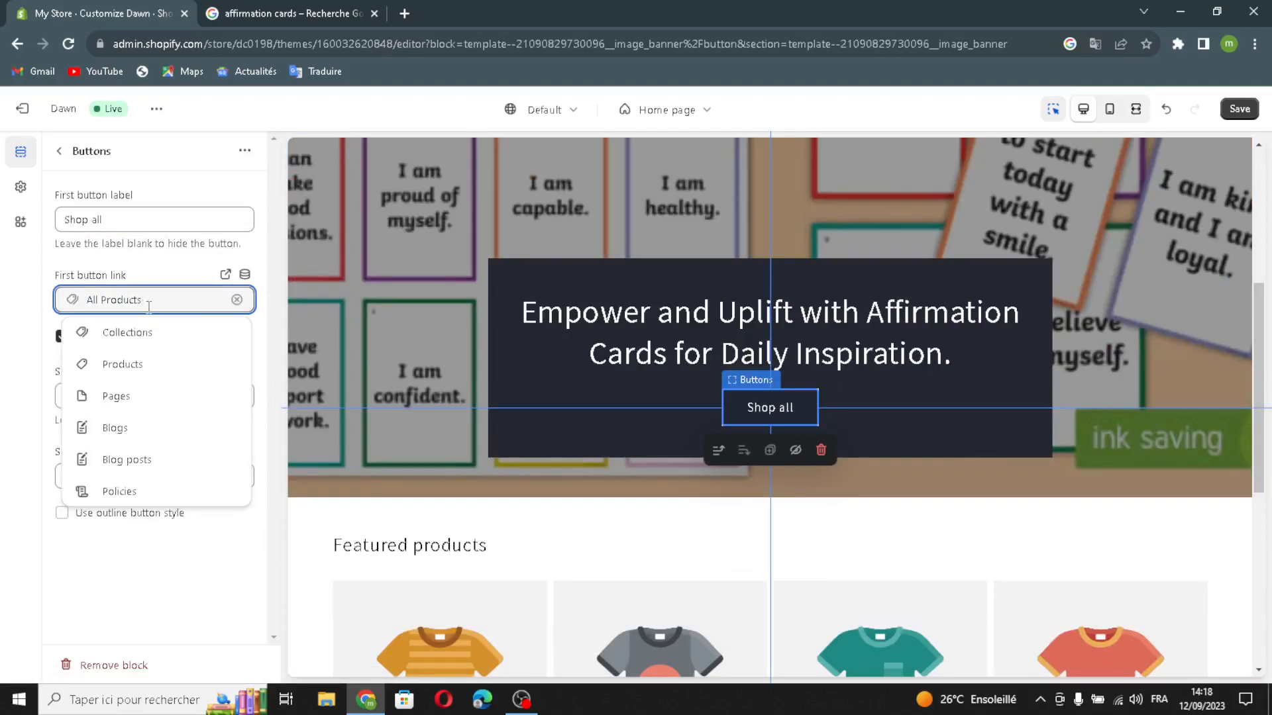
{"action": "left_click", "coordinate": [153, 269]}
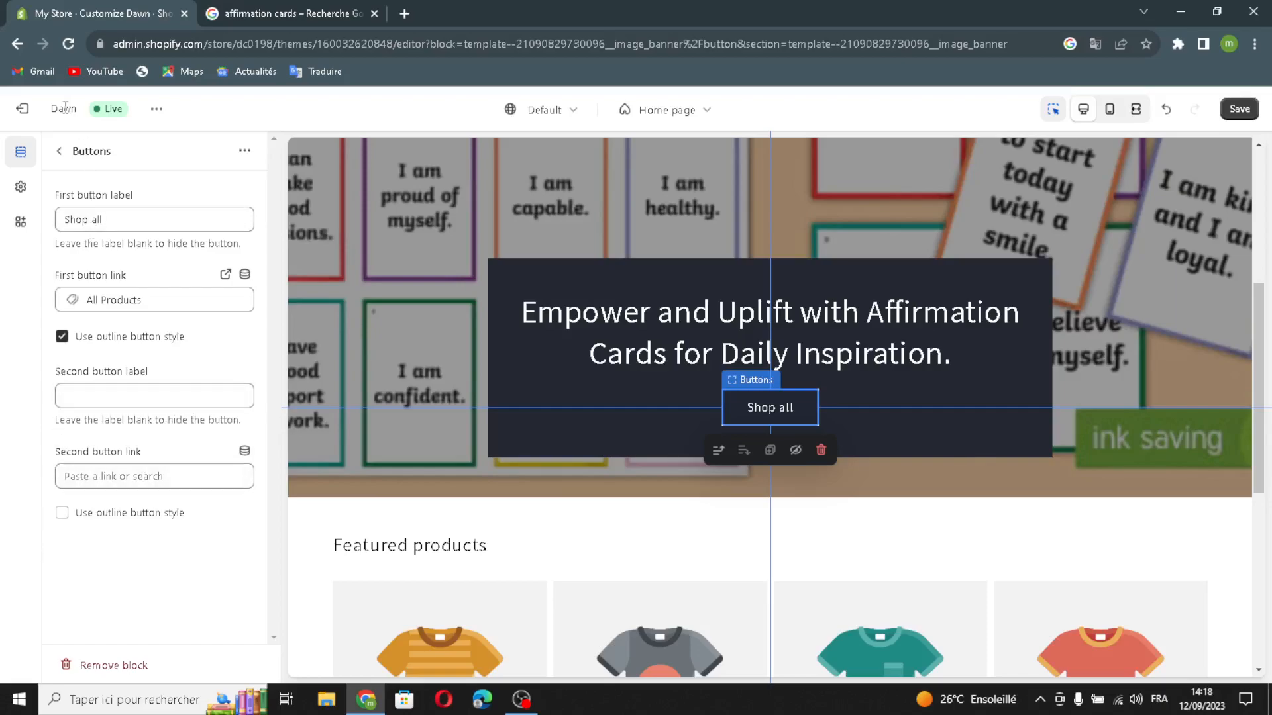
{"action": "left_click", "coordinate": [59, 151]}
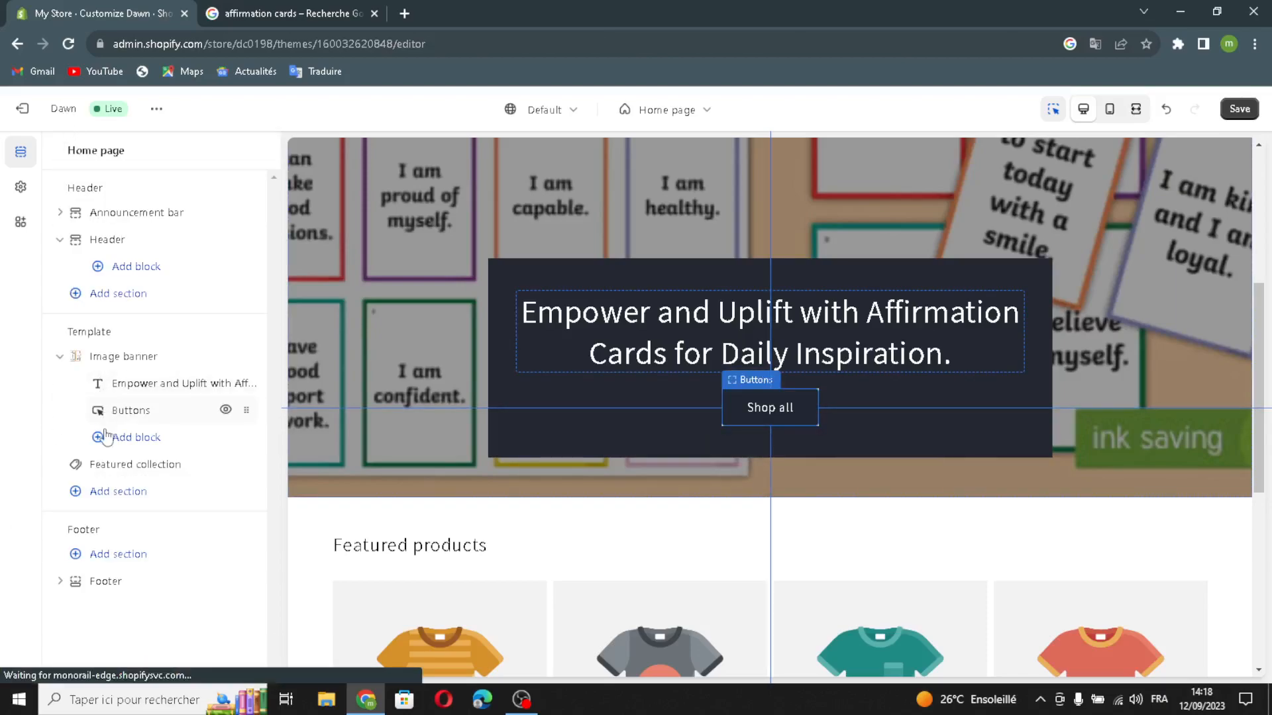
Step: Generate the featured collection's heading from "affirmation cards" and apply the suggestion "Discover the Power of Affirmation Cards for Daily Motivation."
{"action": "left_click", "coordinate": [100, 467]}
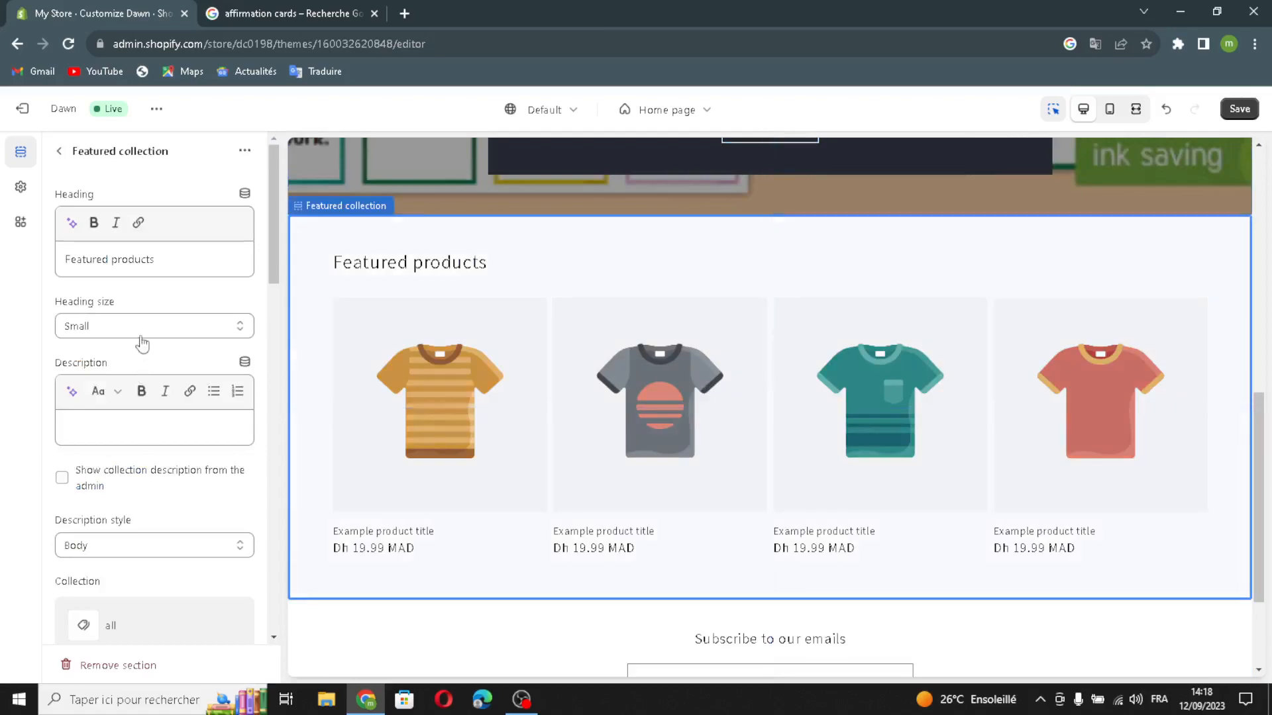
{"action": "left_click", "coordinate": [157, 260]}
{"action": "left_click", "coordinate": [71, 223]}
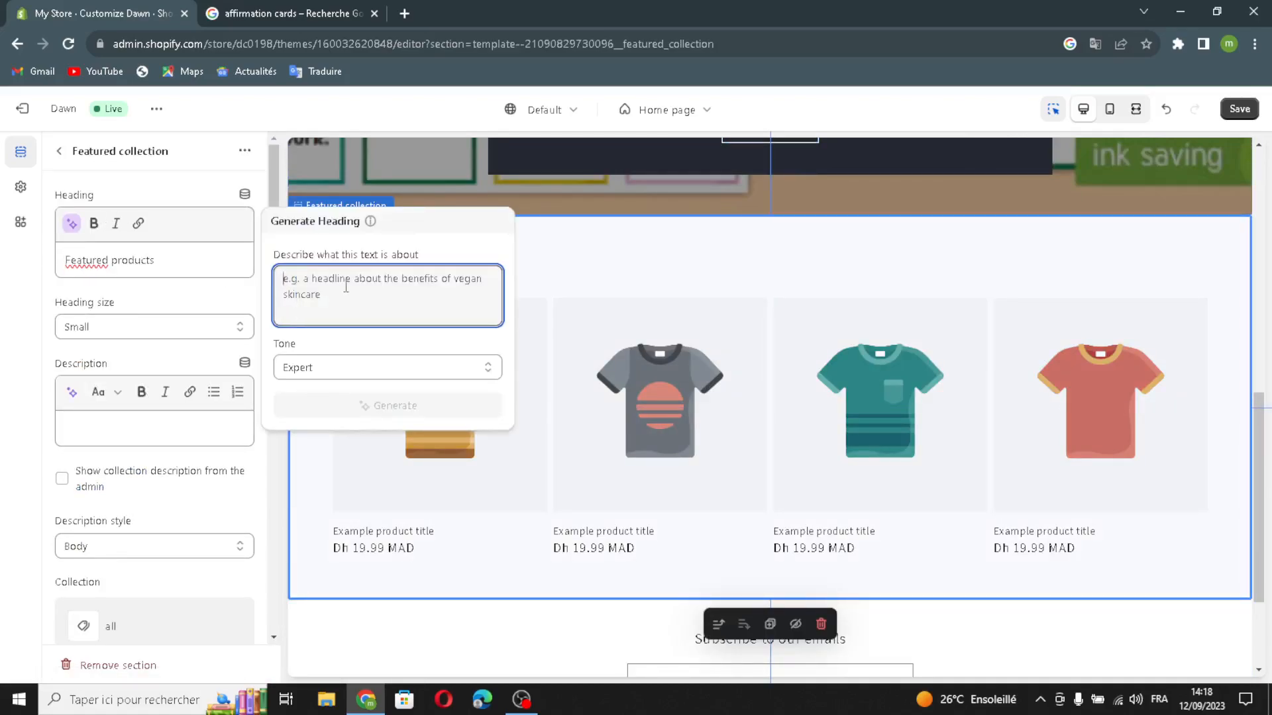
{"action": "type", "text": "af"}
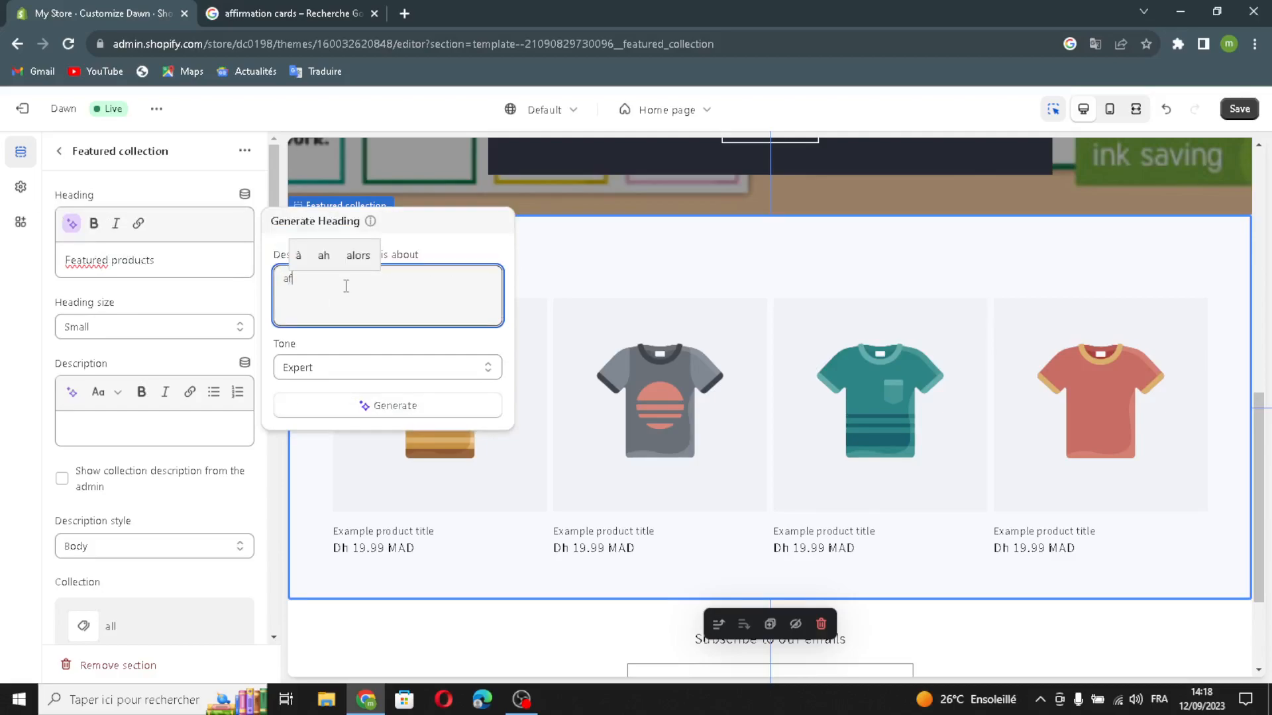
{"action": "type", "text": "firmat"}
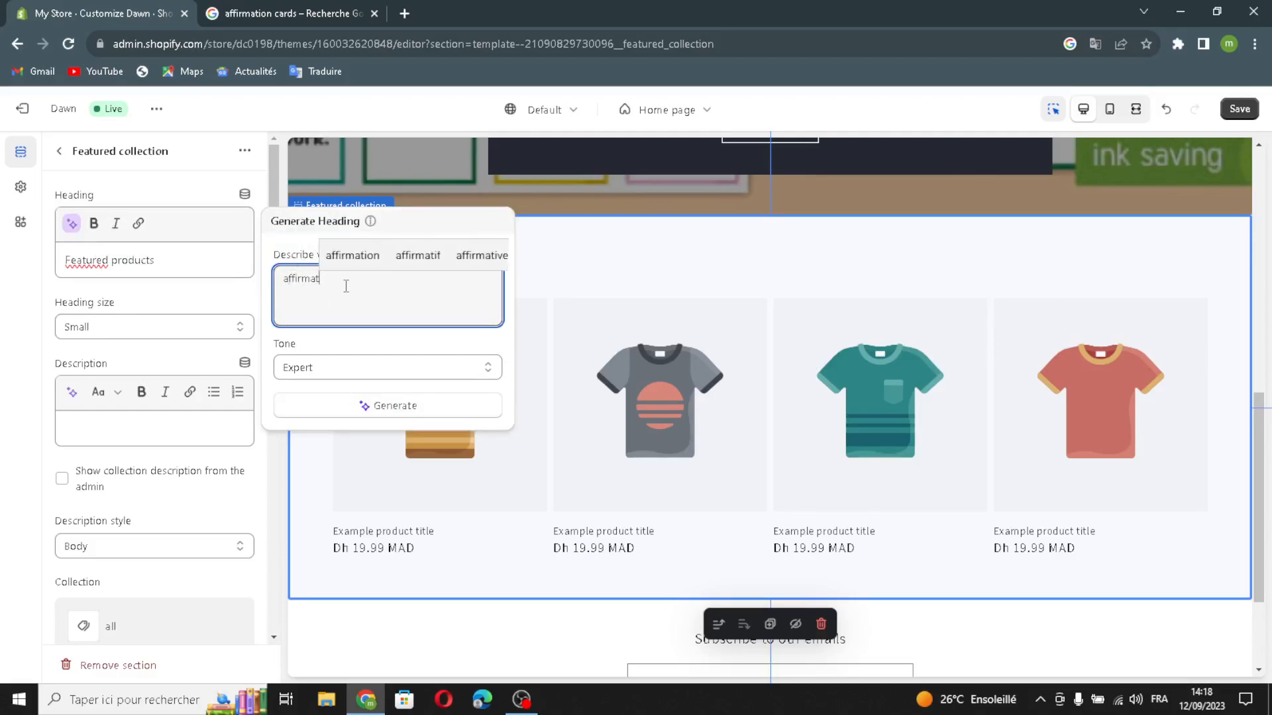
{"action": "type", "text": "ion cards"}
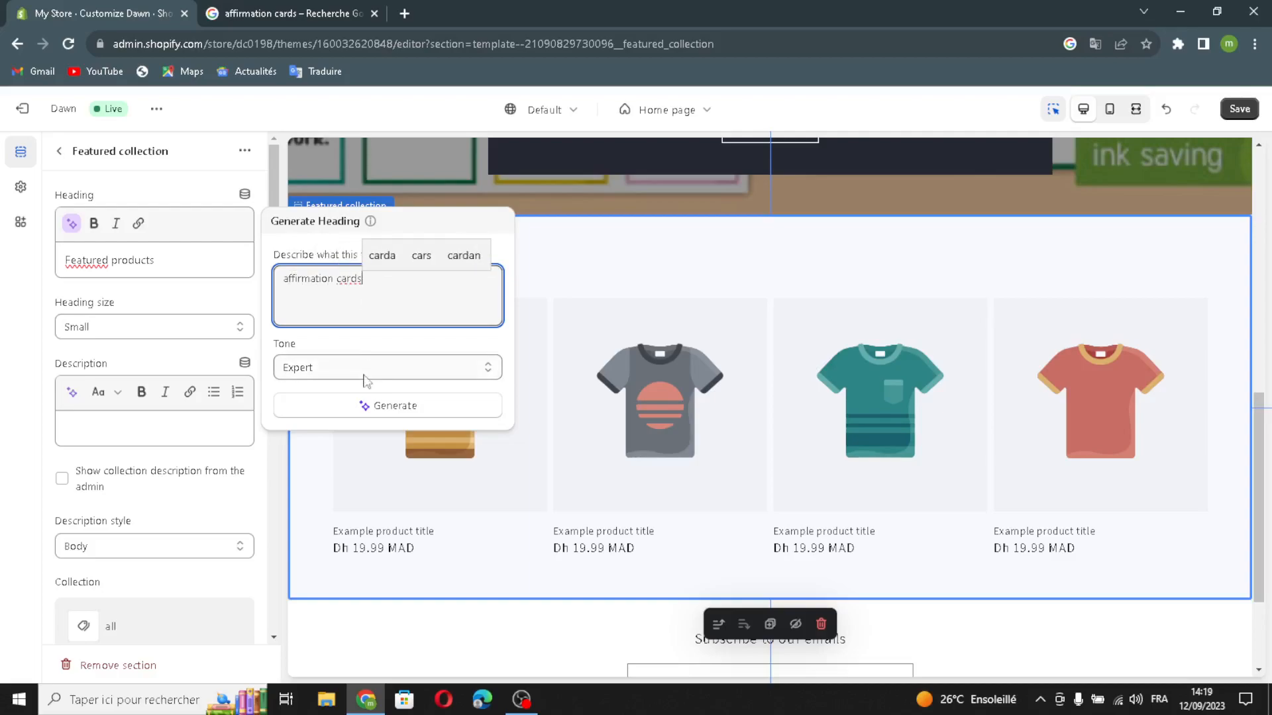
{"action": "left_click", "coordinate": [358, 404]}
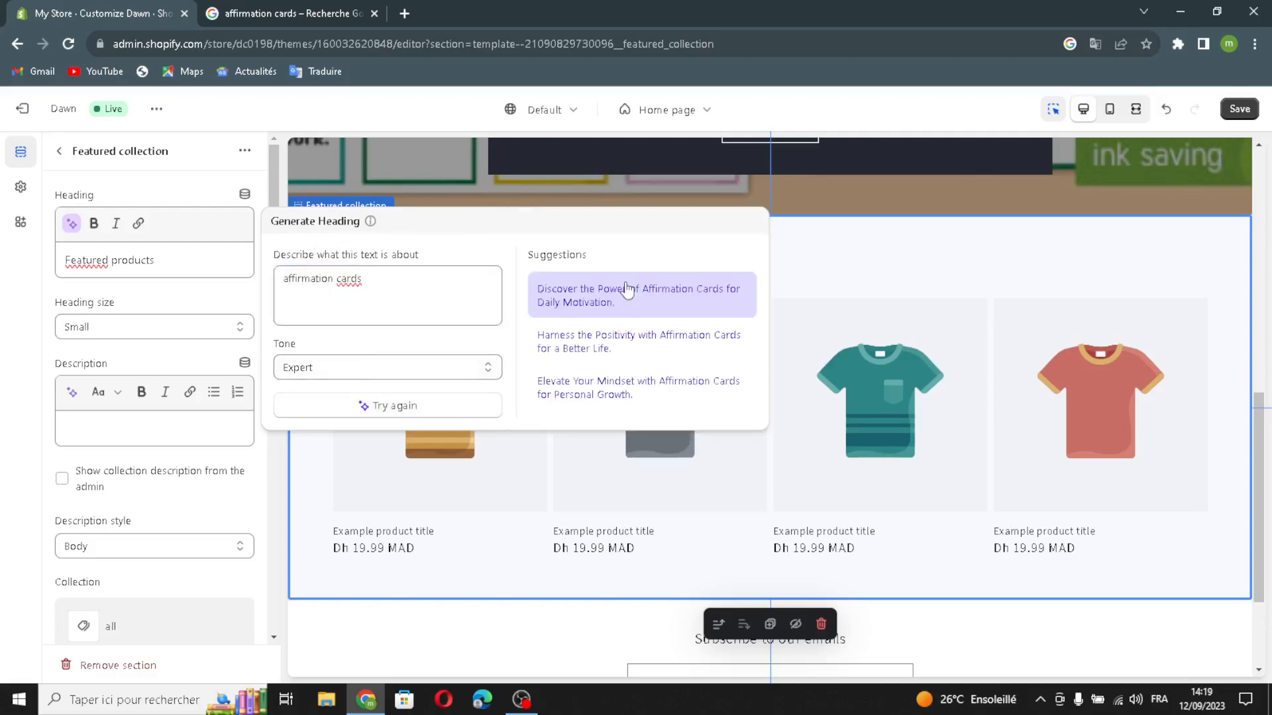
{"action": "left_click", "coordinate": [622, 294]}
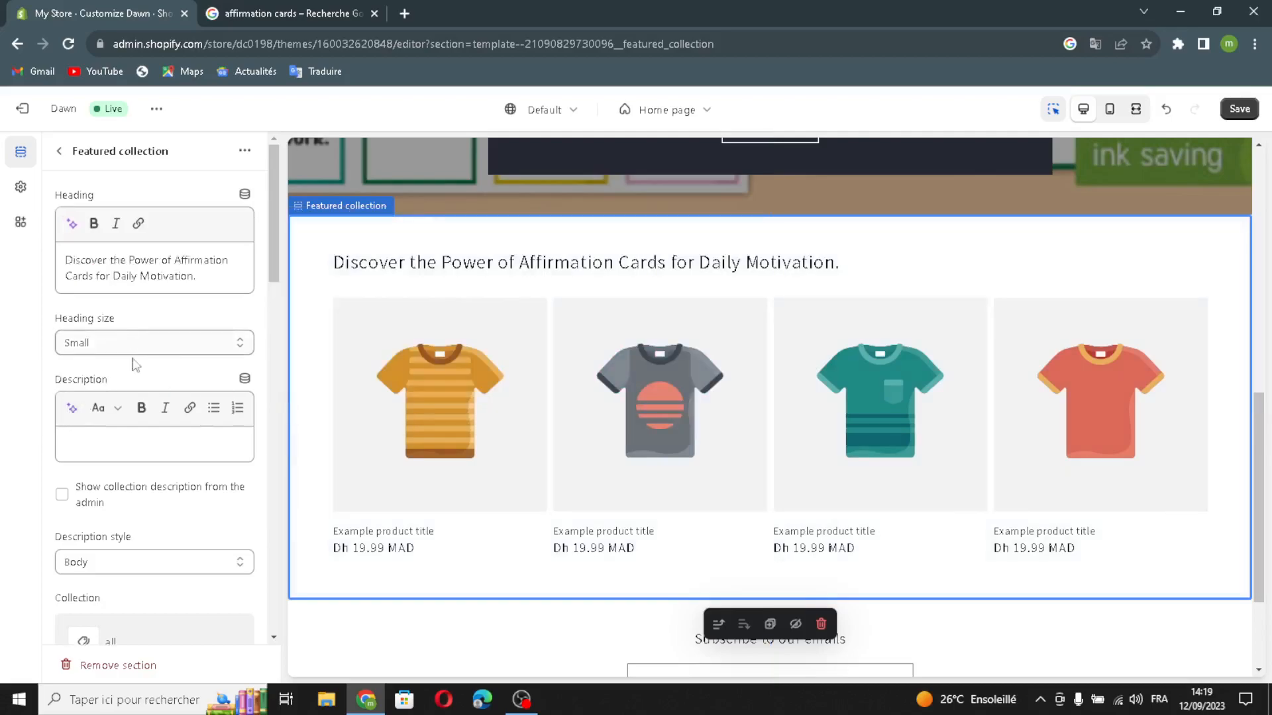
Step: Show the collection description from the admin in the featured collection and check the description style options
{"action": "left_click", "coordinate": [62, 494]}
{"action": "scroll", "coordinate": [171, 534], "scroll_direction": "down", "scroll_amount": 1}
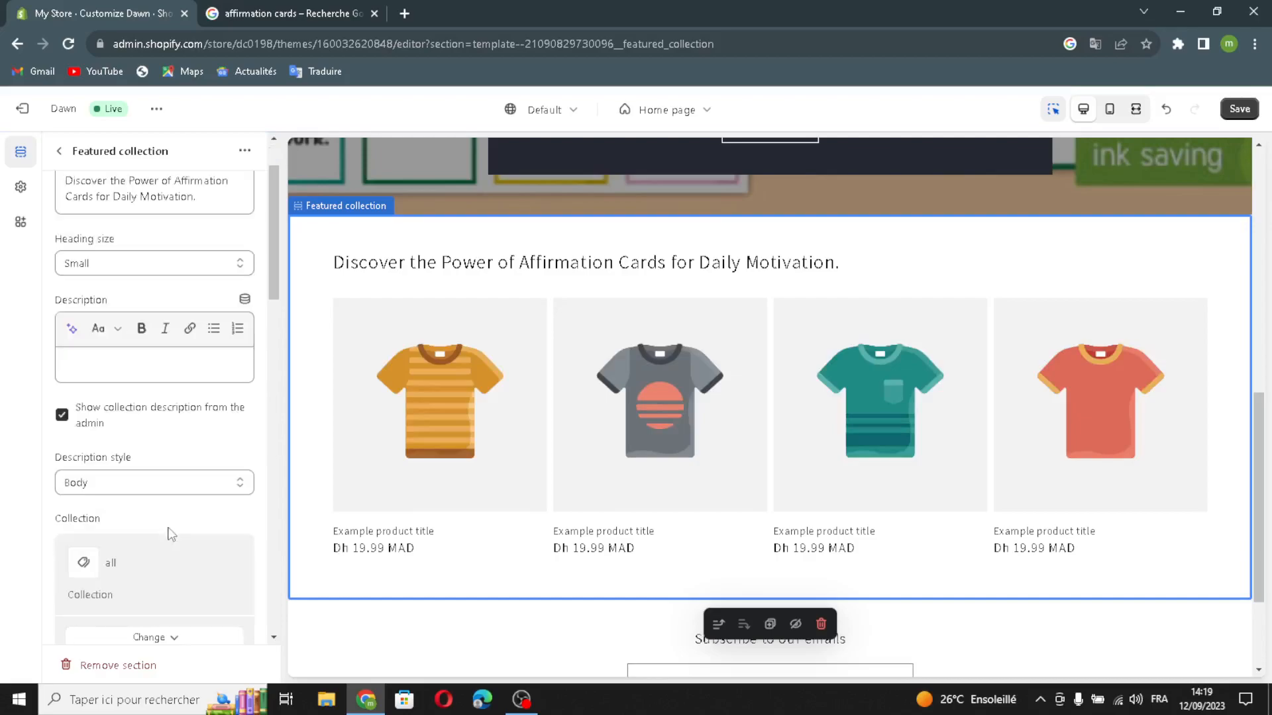
{"action": "left_click", "coordinate": [108, 483]}
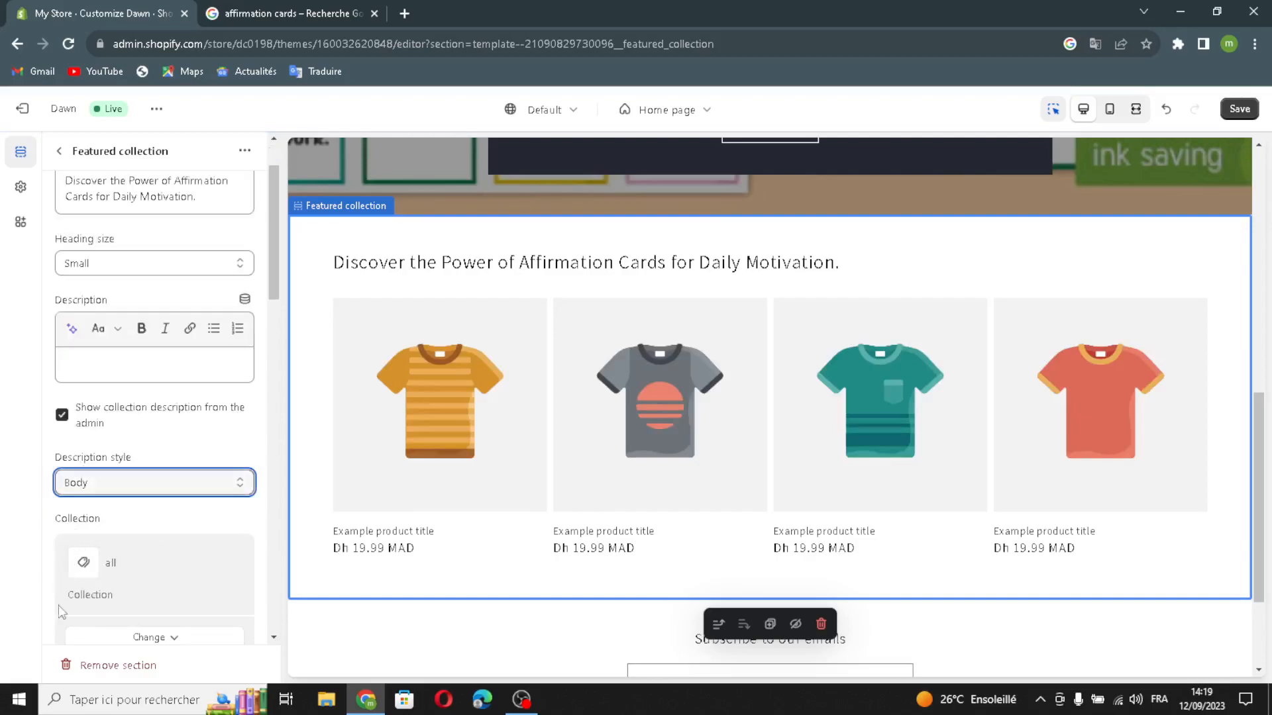
Step: Make the featured collection's products full width, disable its "View all" option and enable the carousel on desktop
{"action": "scroll", "coordinate": [139, 576], "scroll_direction": "down", "scroll_amount": 1}
{"action": "scroll", "coordinate": [139, 576], "scroll_direction": "down", "scroll_amount": 1}
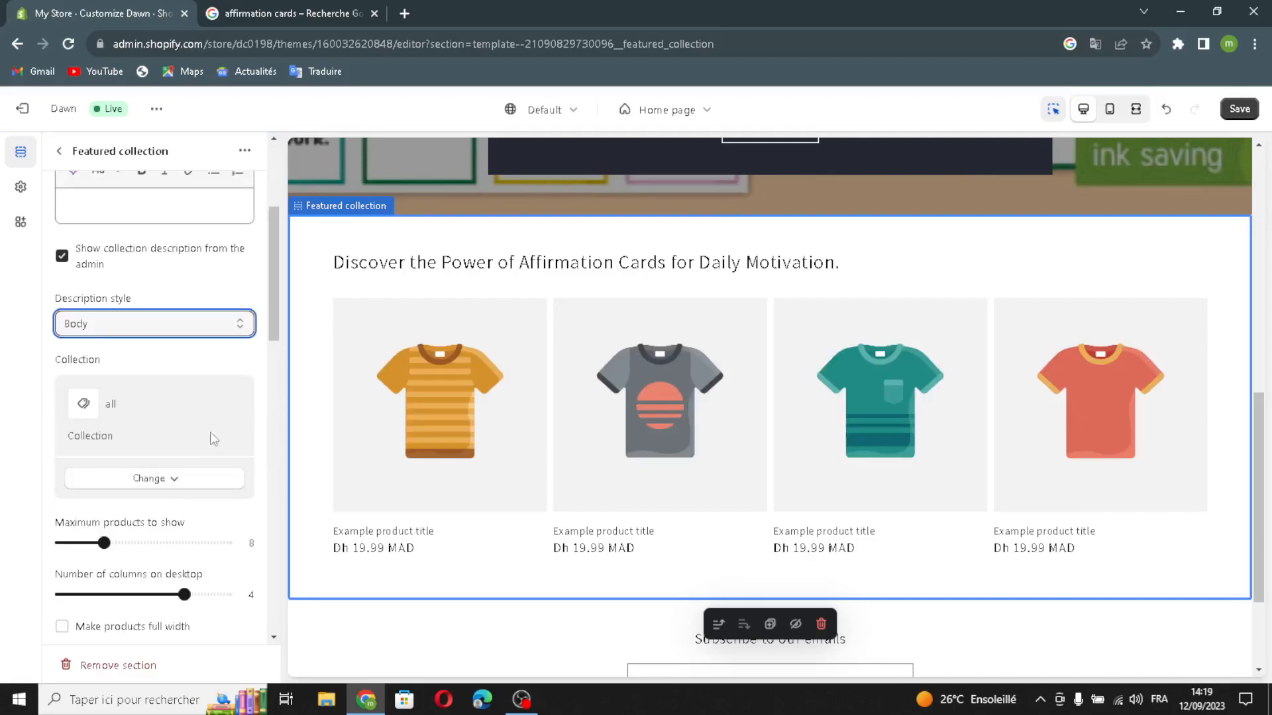
{"action": "scroll", "coordinate": [112, 545], "scroll_direction": "down", "scroll_amount": 2}
{"action": "left_click", "coordinate": [63, 467]}
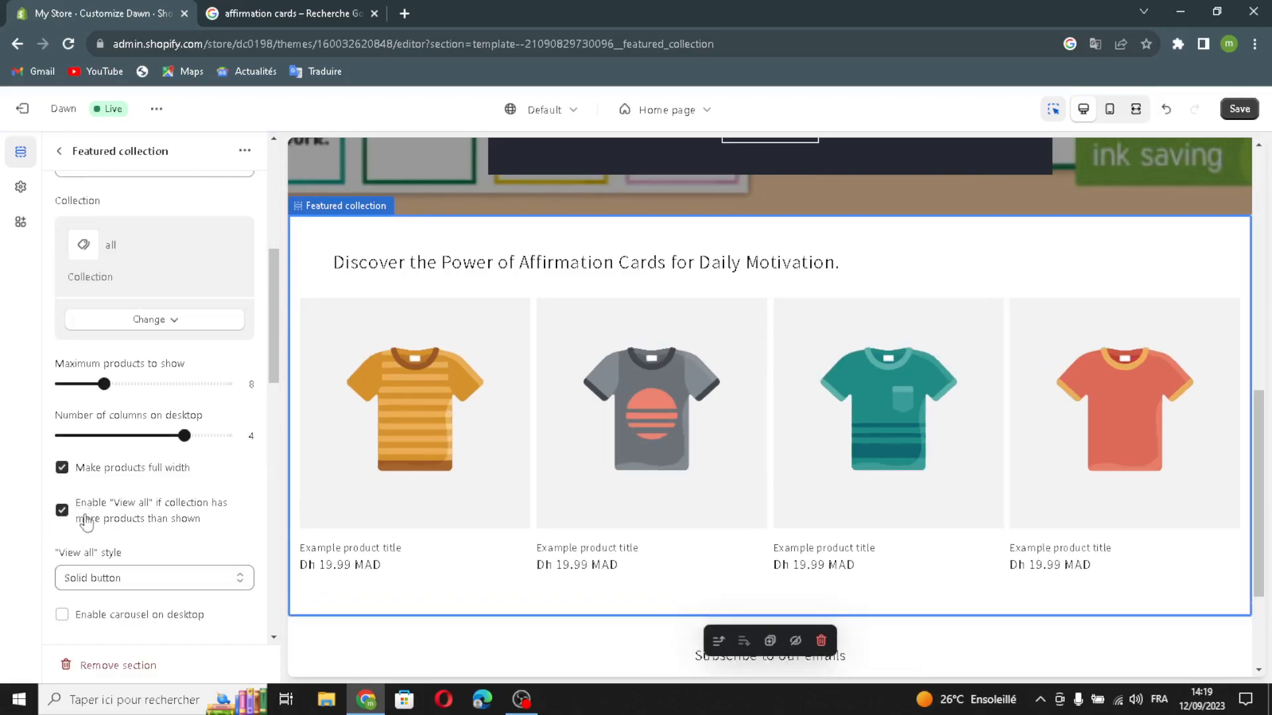
{"action": "left_click", "coordinate": [66, 513]}
{"action": "left_click", "coordinate": [62, 615]}
Step: Show the vendor and product rating on the featured collection's product cards and enable the quick add button
{"action": "scroll", "coordinate": [73, 596], "scroll_direction": "down", "scroll_amount": 1}
{"action": "scroll", "coordinate": [133, 530], "scroll_direction": "down", "scroll_amount": 3}
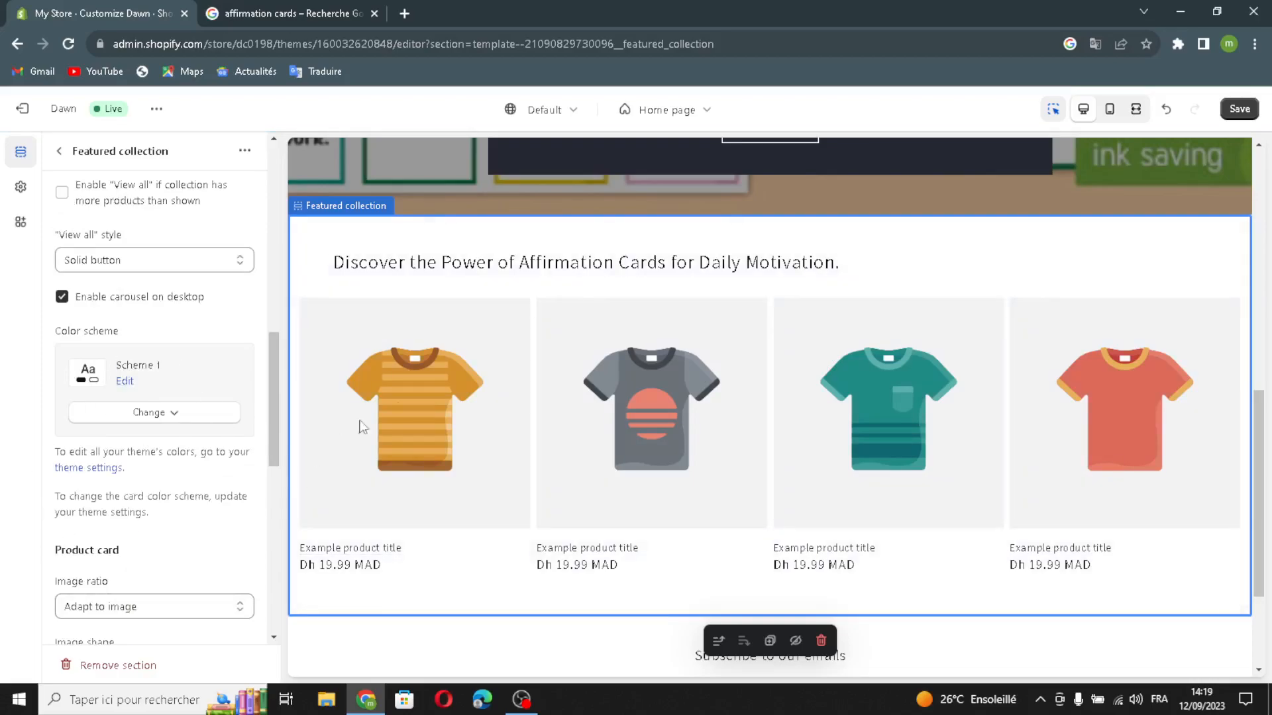
{"action": "scroll", "coordinate": [122, 453], "scroll_direction": "down", "scroll_amount": 2}
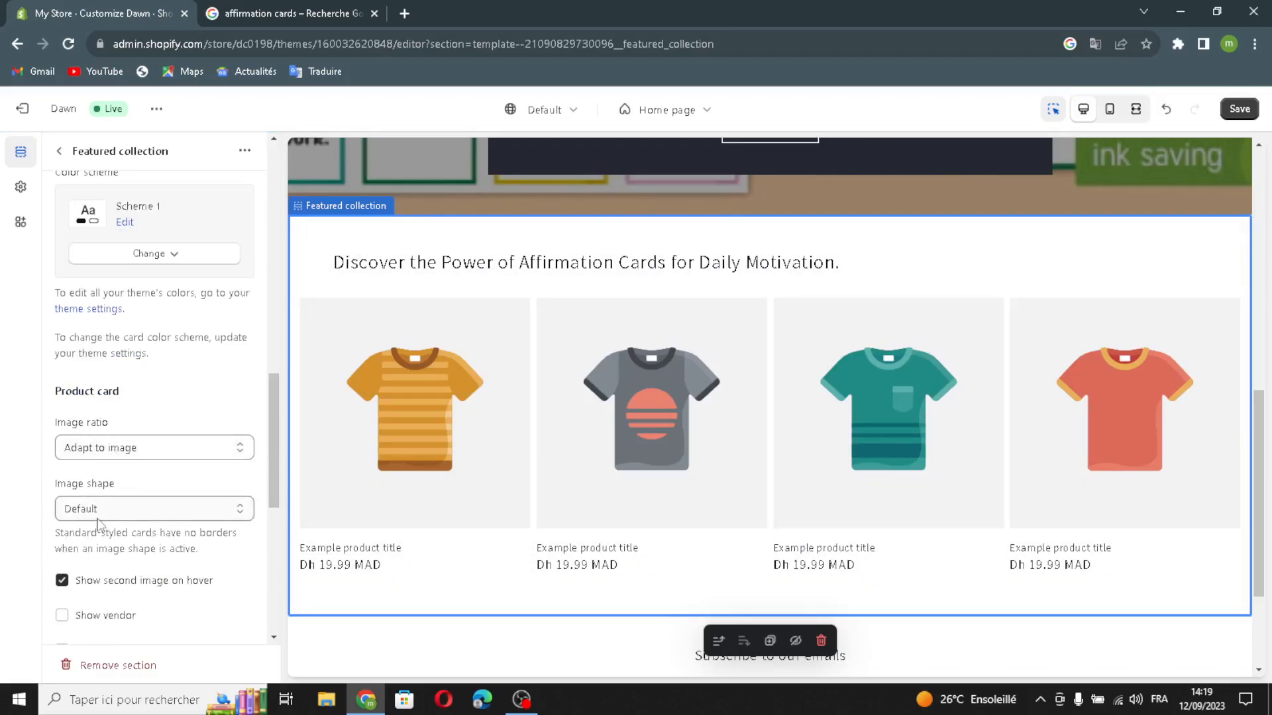
{"action": "scroll", "coordinate": [161, 600], "scroll_direction": "down", "scroll_amount": 1}
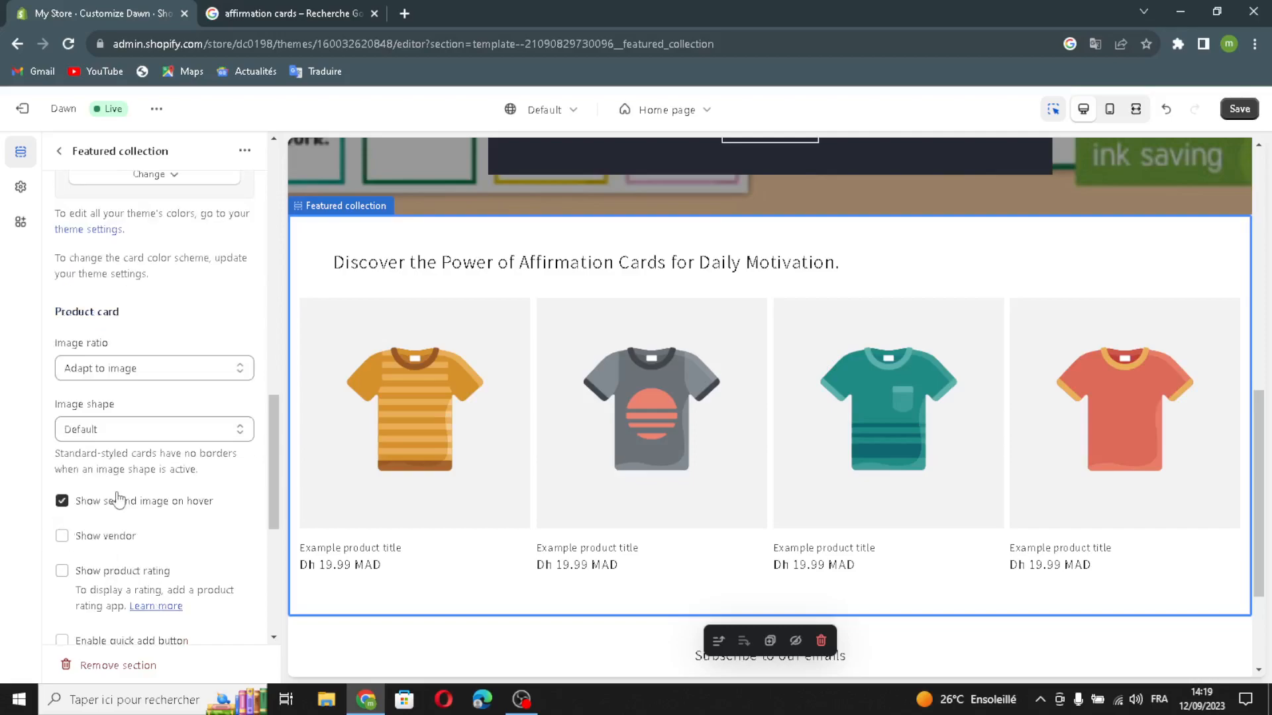
{"action": "left_click", "coordinate": [61, 536]}
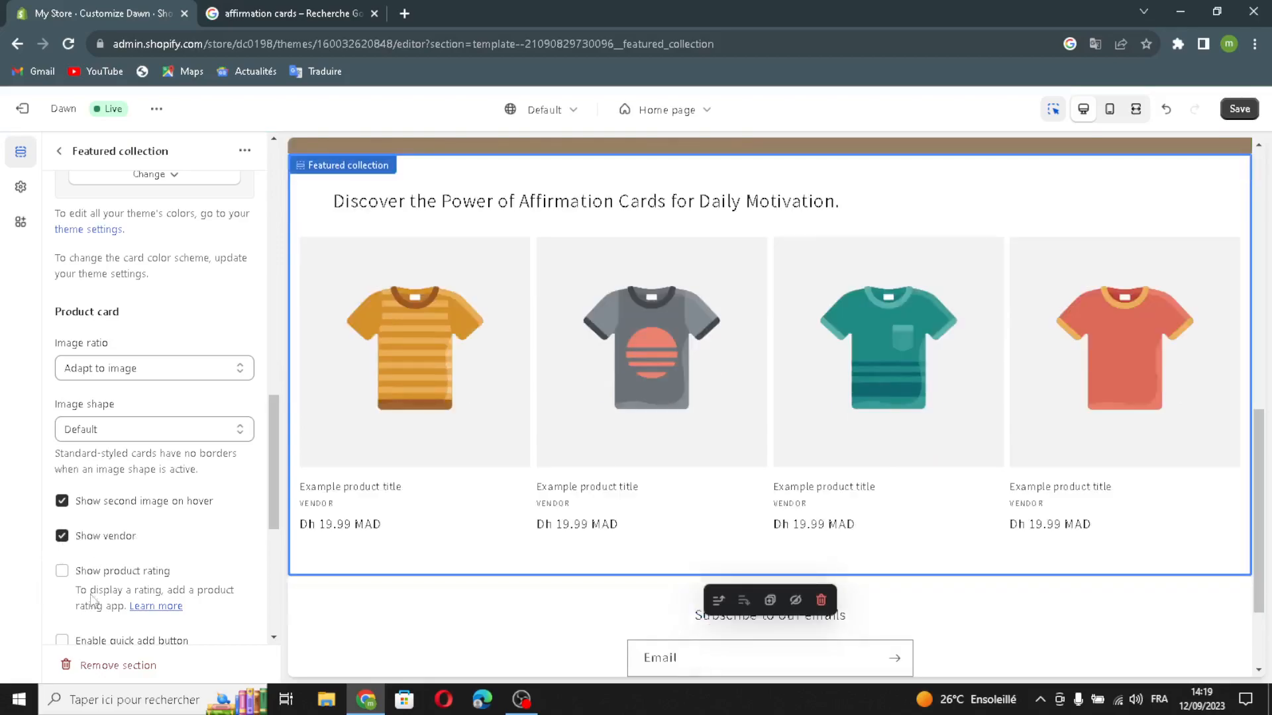
{"action": "left_click", "coordinate": [61, 570]}
{"action": "scroll", "coordinate": [60, 582], "scroll_direction": "down", "scroll_amount": 2}
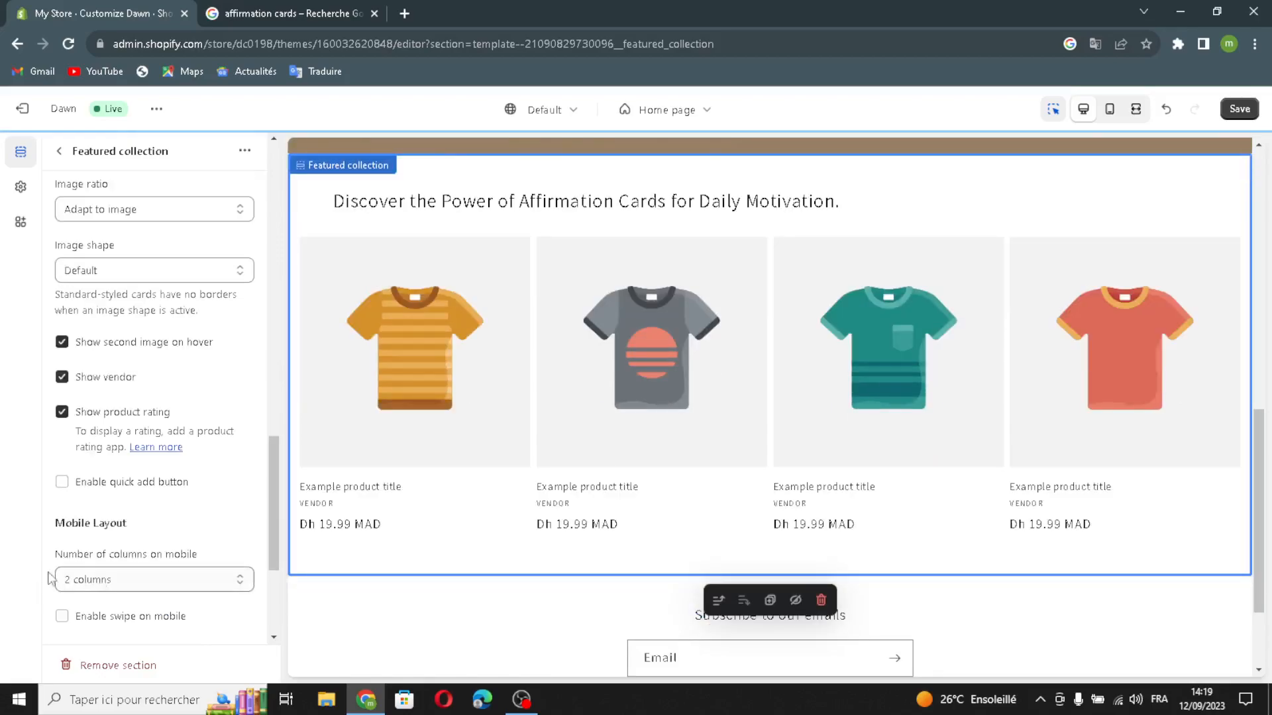
{"action": "left_click", "coordinate": [62, 481]}
Step: Enable swipe on mobile in the featured collection's mobile layout and return to the section list
{"action": "scroll", "coordinate": [71, 498], "scroll_direction": "down", "scroll_amount": 2}
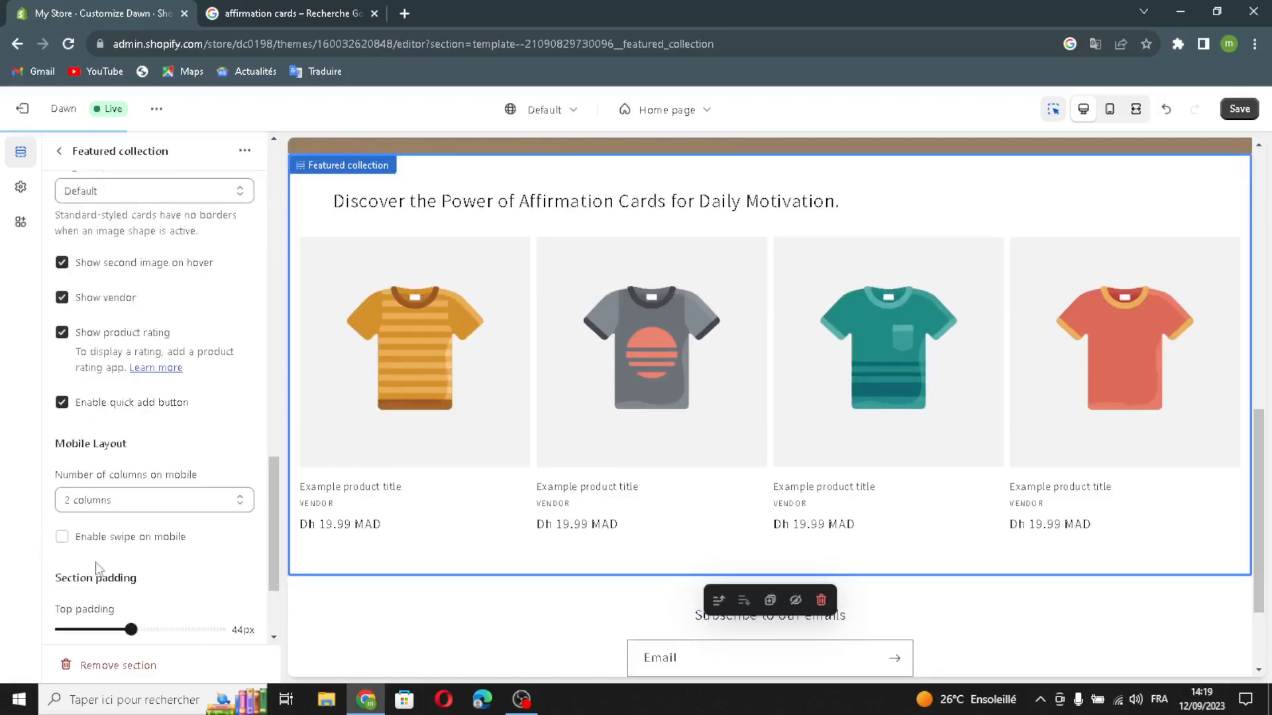
{"action": "left_click", "coordinate": [62, 457]}
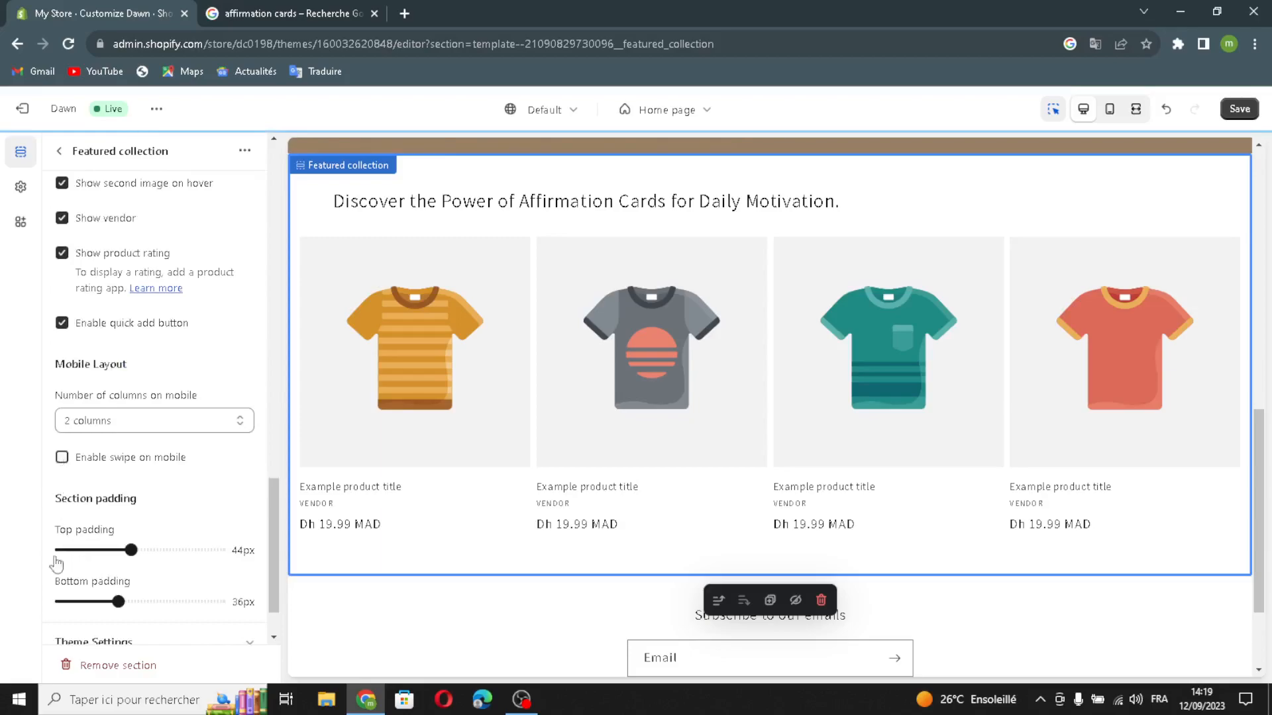
{"action": "left_click", "coordinate": [59, 151]}
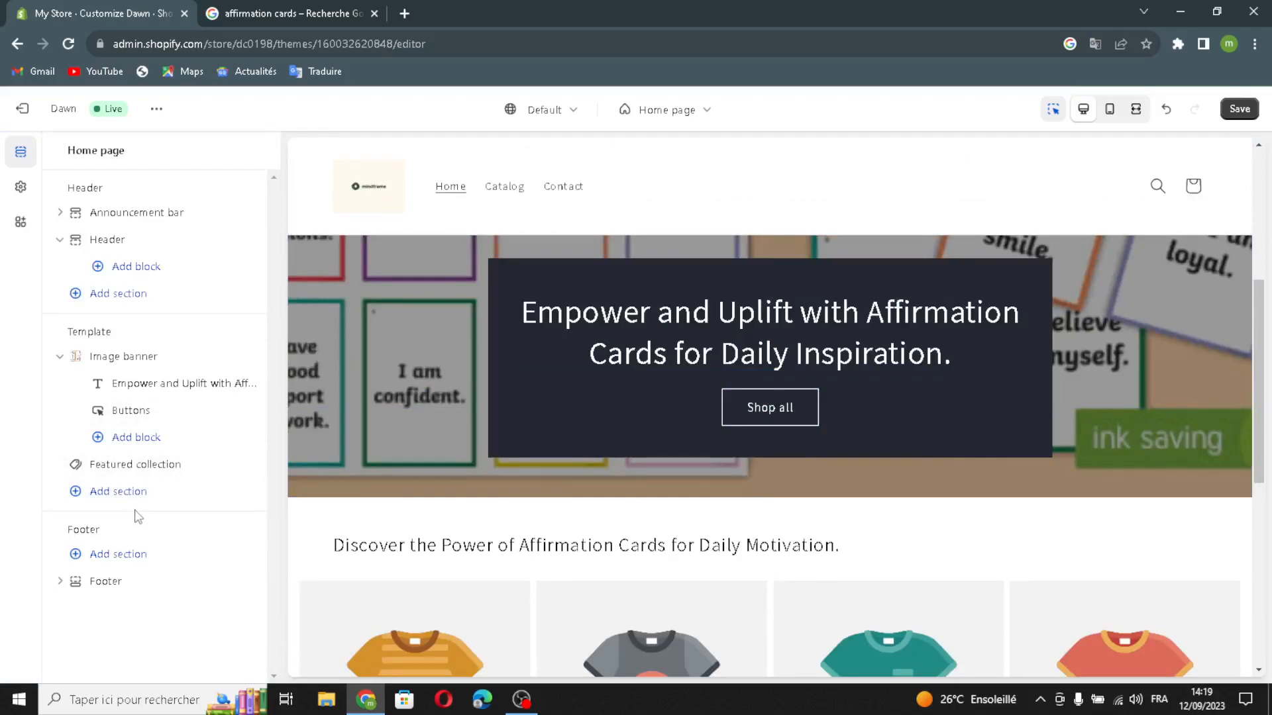
Step: Look through the section types that can be added to the home page template, then close the list
{"action": "left_click", "coordinate": [152, 503]}
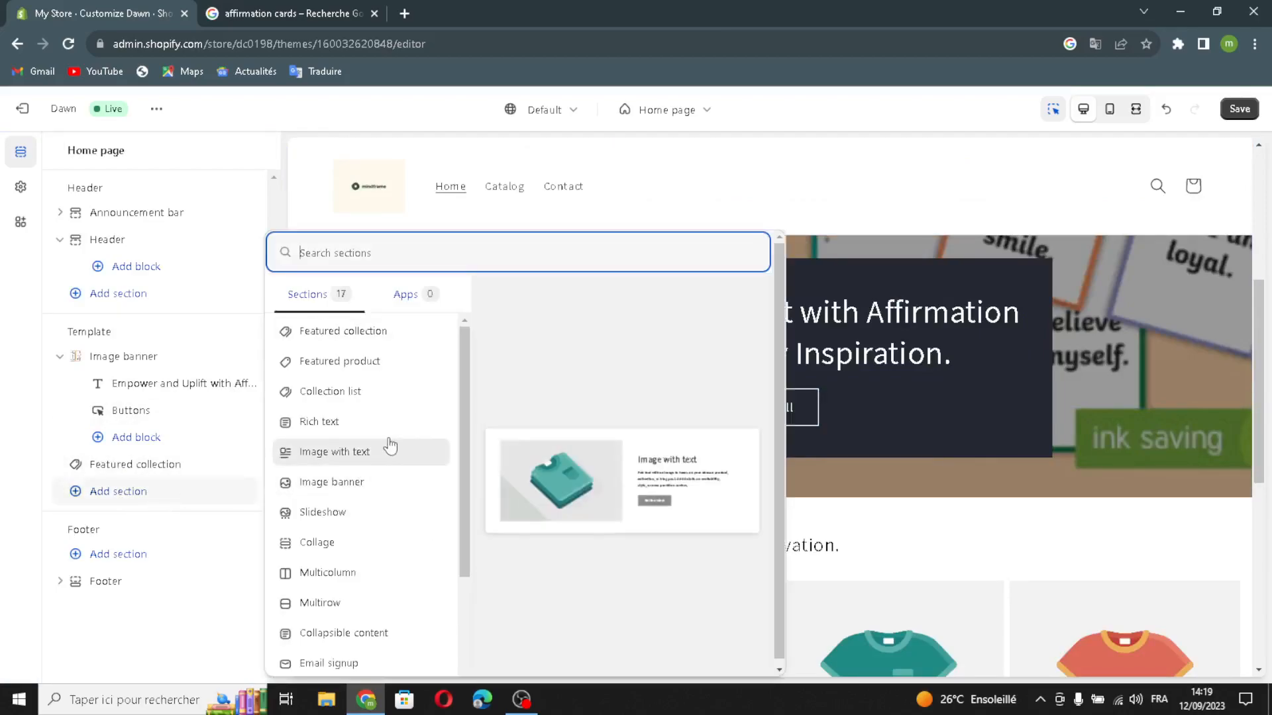
{"action": "scroll", "coordinate": [391, 447], "scroll_direction": "down", "scroll_amount": 2}
{"action": "scroll", "coordinate": [389, 446], "scroll_direction": "up", "scroll_amount": 2}
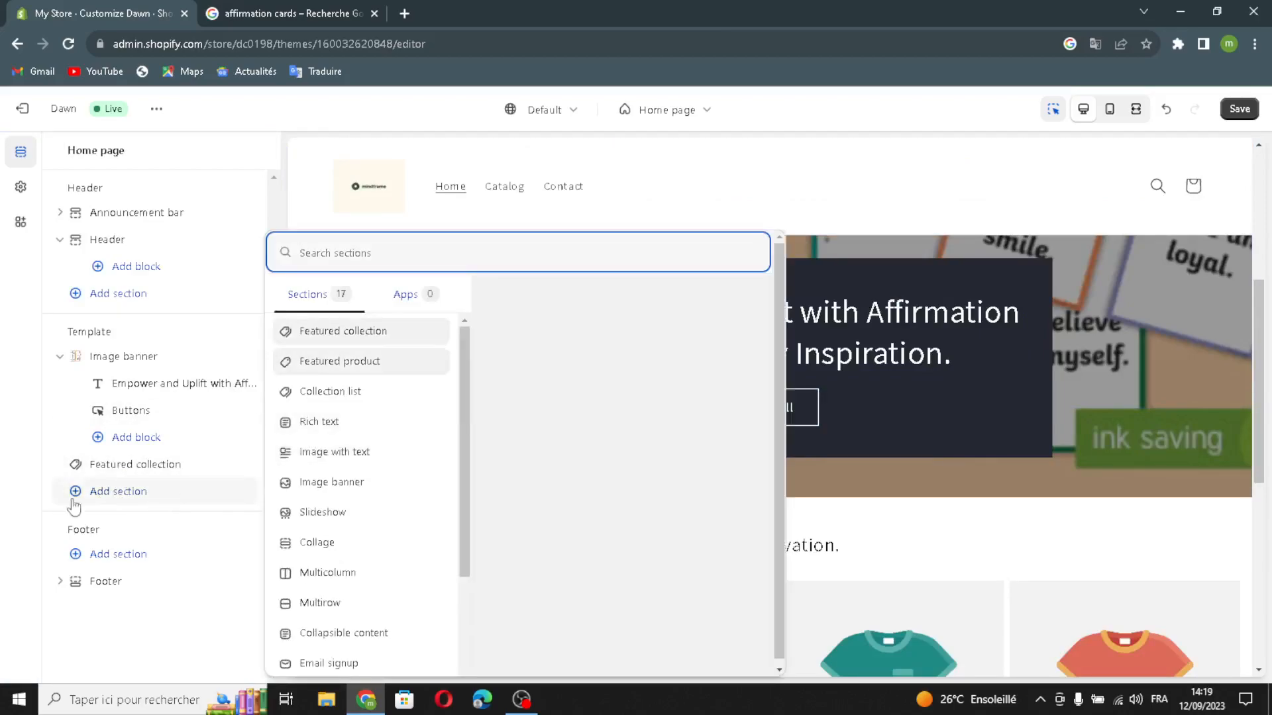
{"action": "left_click", "coordinate": [2, 457]}
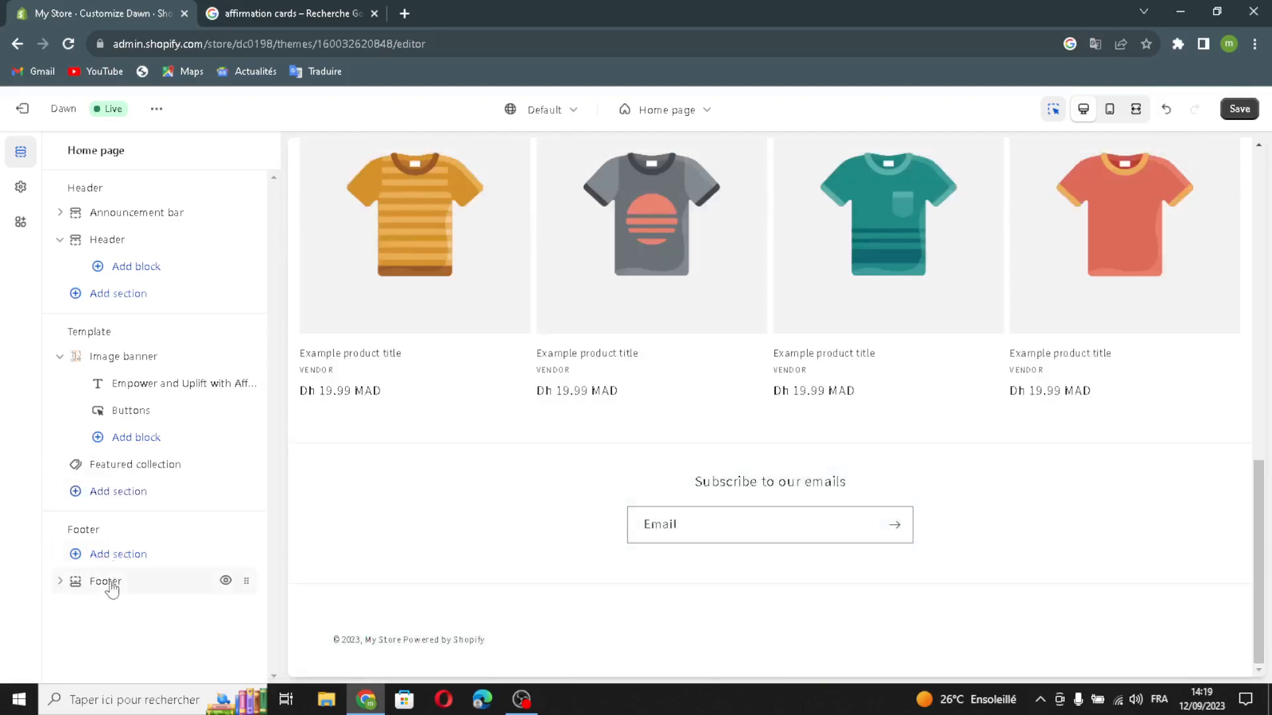
Step: Open the footer section's settings, check its color scheme choices and try hiding and showing the email signup
{"action": "left_click", "coordinate": [106, 582]}
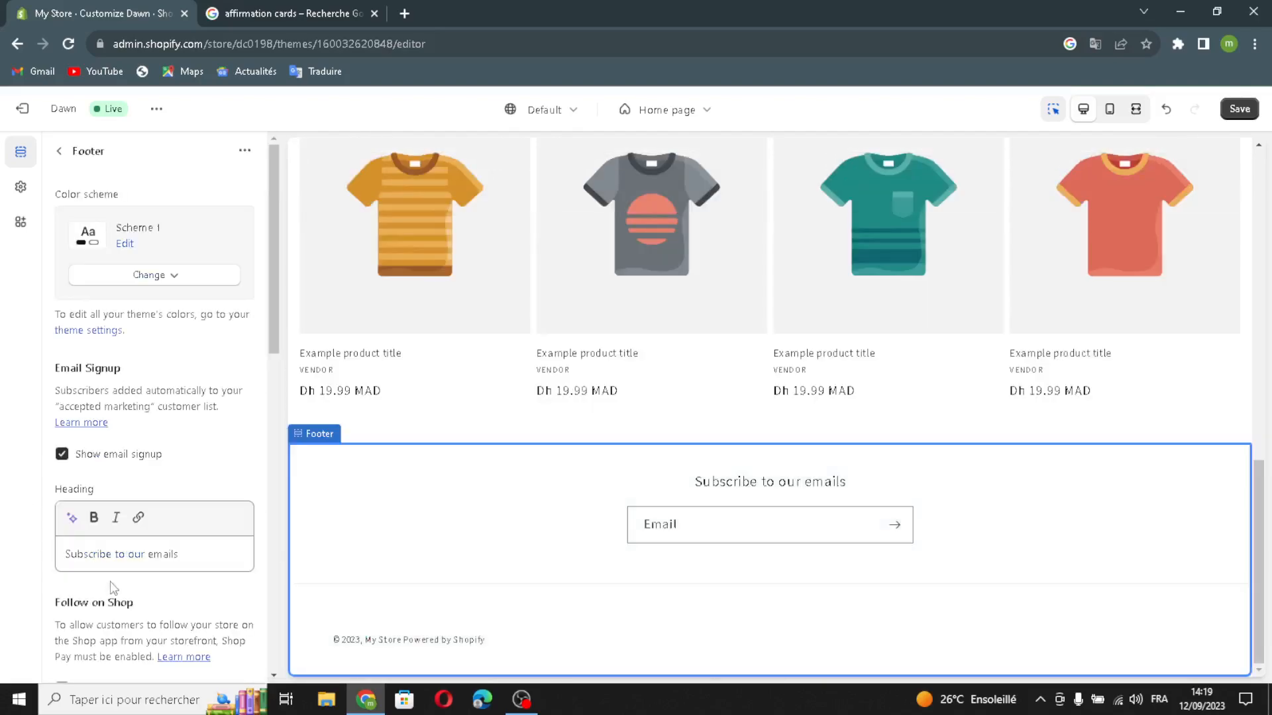
{"action": "left_click", "coordinate": [147, 286]}
{"action": "left_click", "coordinate": [147, 286]}
{"action": "left_click", "coordinate": [62, 455]}
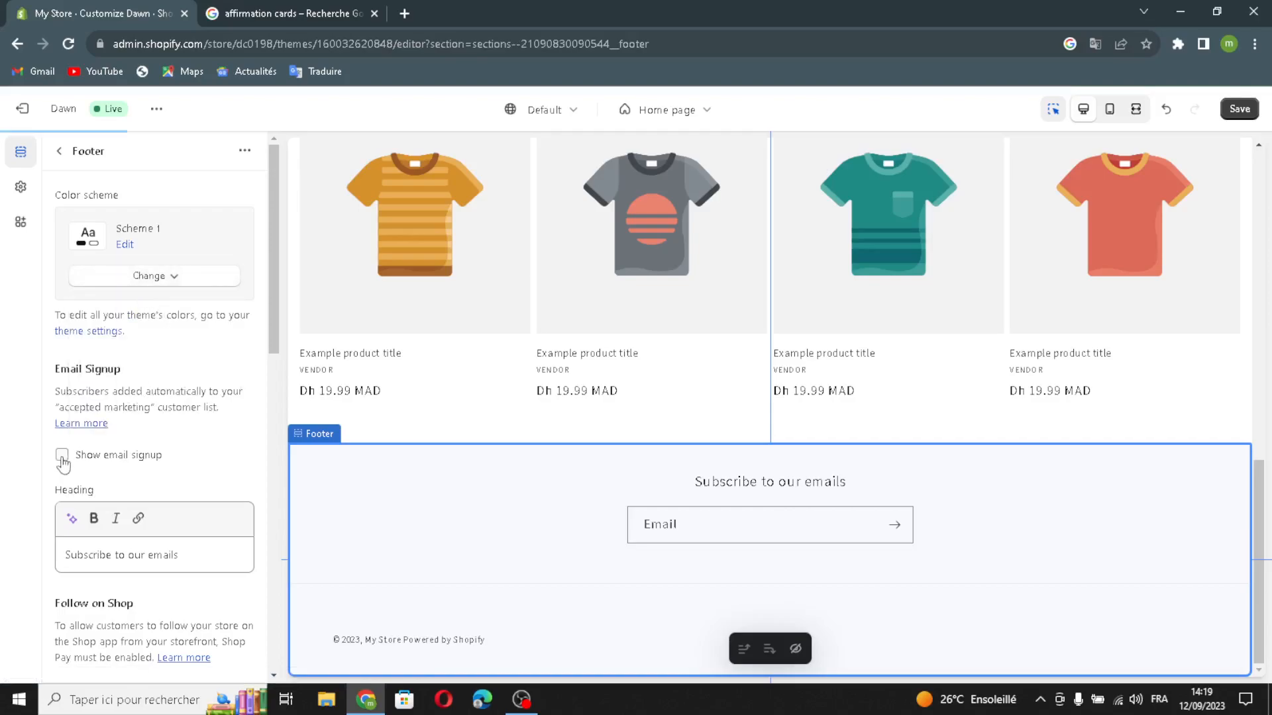
{"action": "left_click", "coordinate": [62, 455]}
Step: Generate a footer email signup heading about "affirmation cards" and use the suggestion "Boost Your Positivity with Inspirational Affirmation Cards."
{"action": "left_click", "coordinate": [72, 518]}
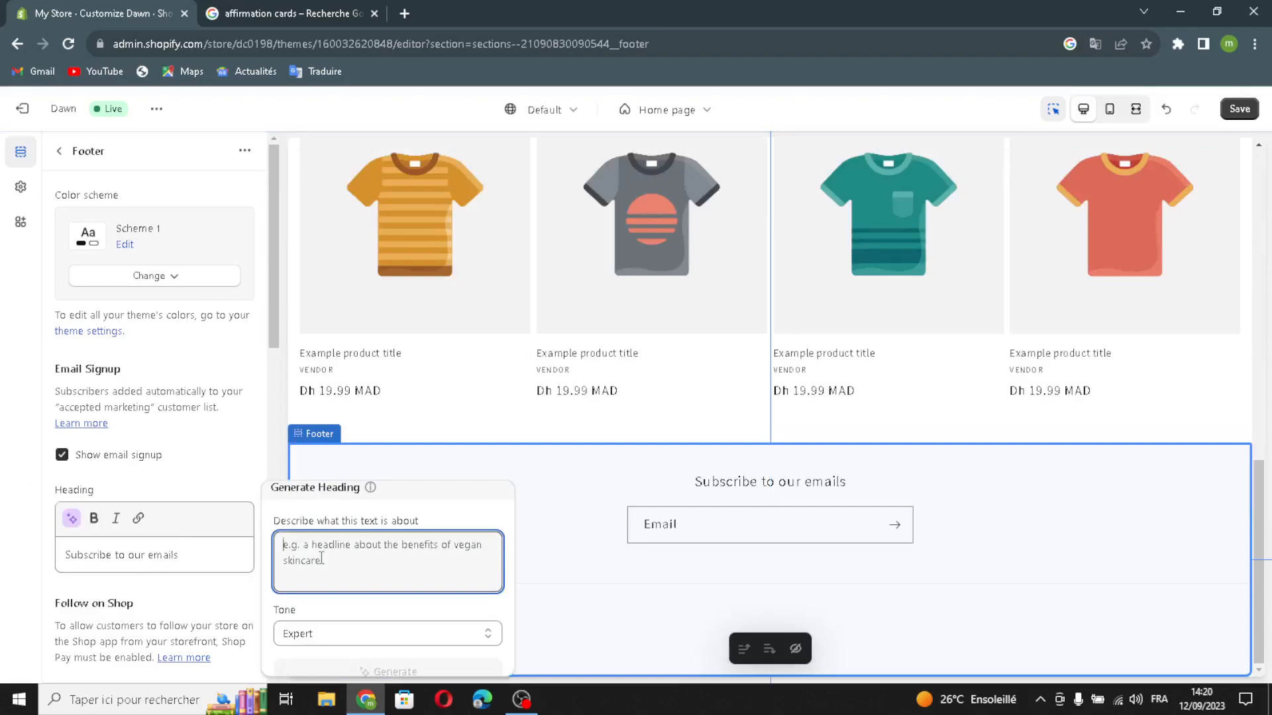
{"action": "type", "text": "a"}
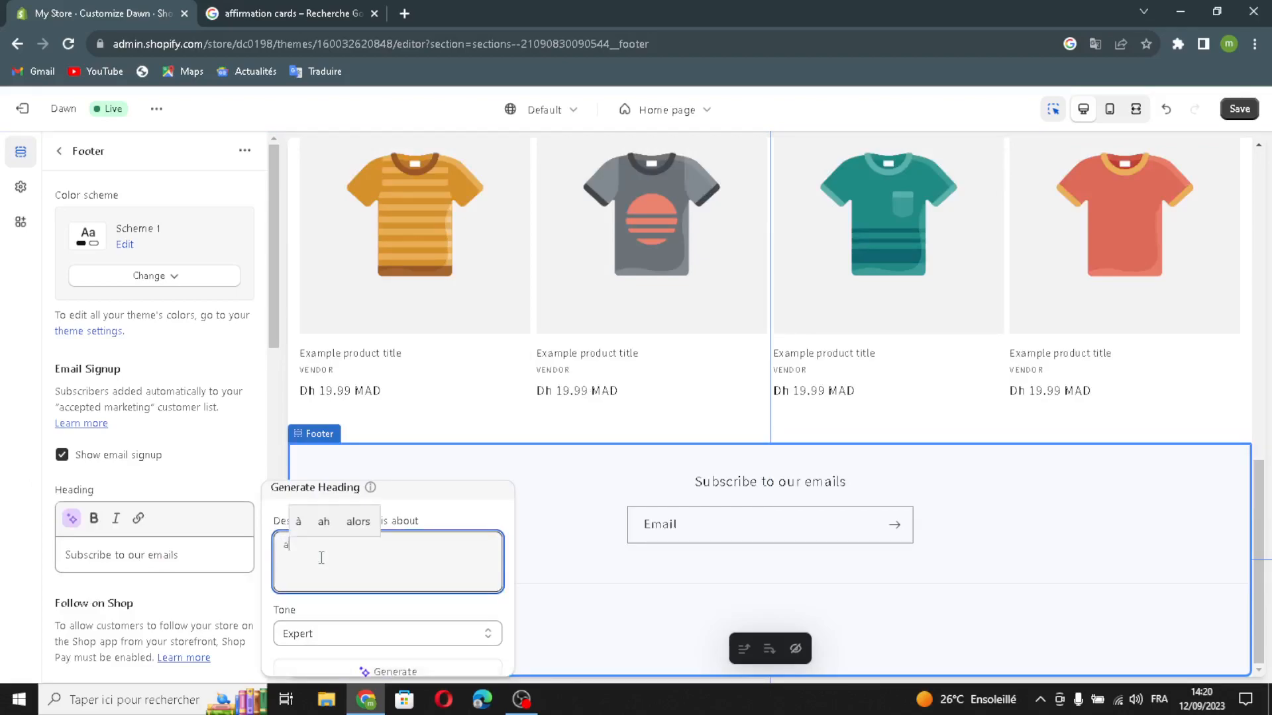
{"action": "type", "text": "ffirma"}
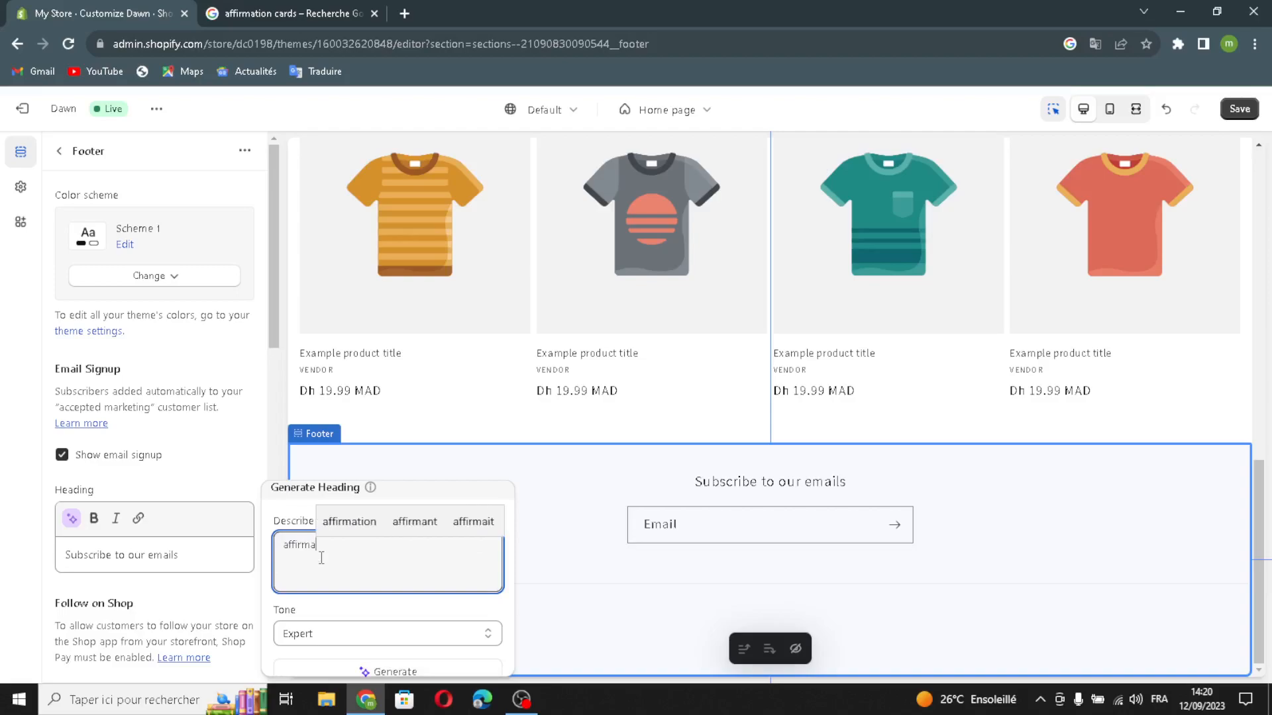
{"action": "type", "text": "tion cards"}
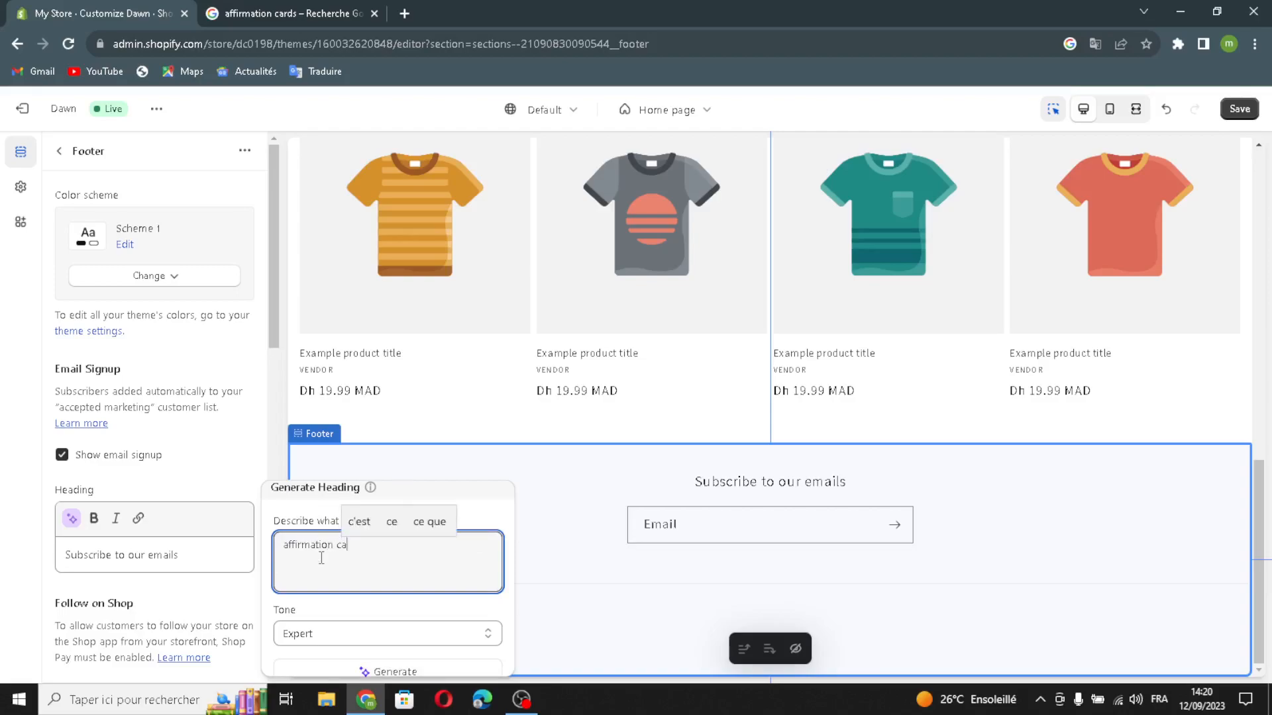
{"action": "left_click", "coordinate": [343, 672]}
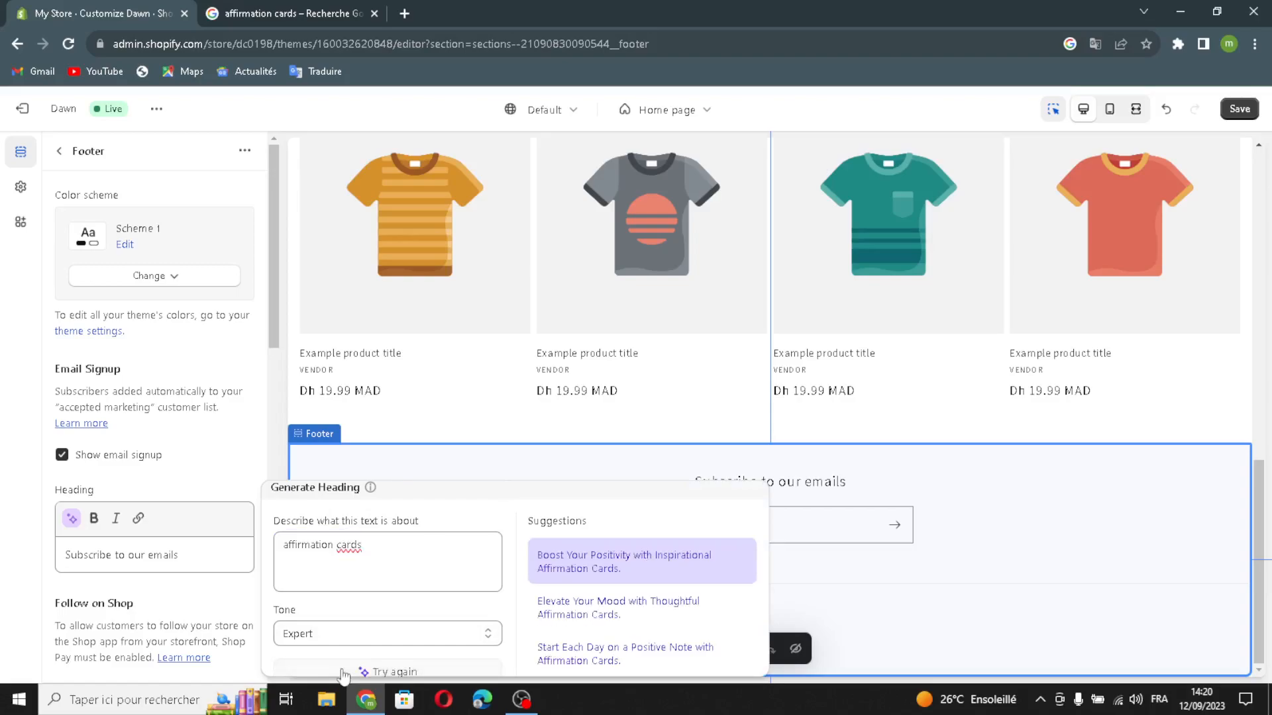
{"action": "left_click", "coordinate": [606, 563]}
Step: Review the remaining footer options, save the theme changes and exit the theme editor
{"action": "scroll", "coordinate": [122, 587], "scroll_direction": "down", "scroll_amount": 2}
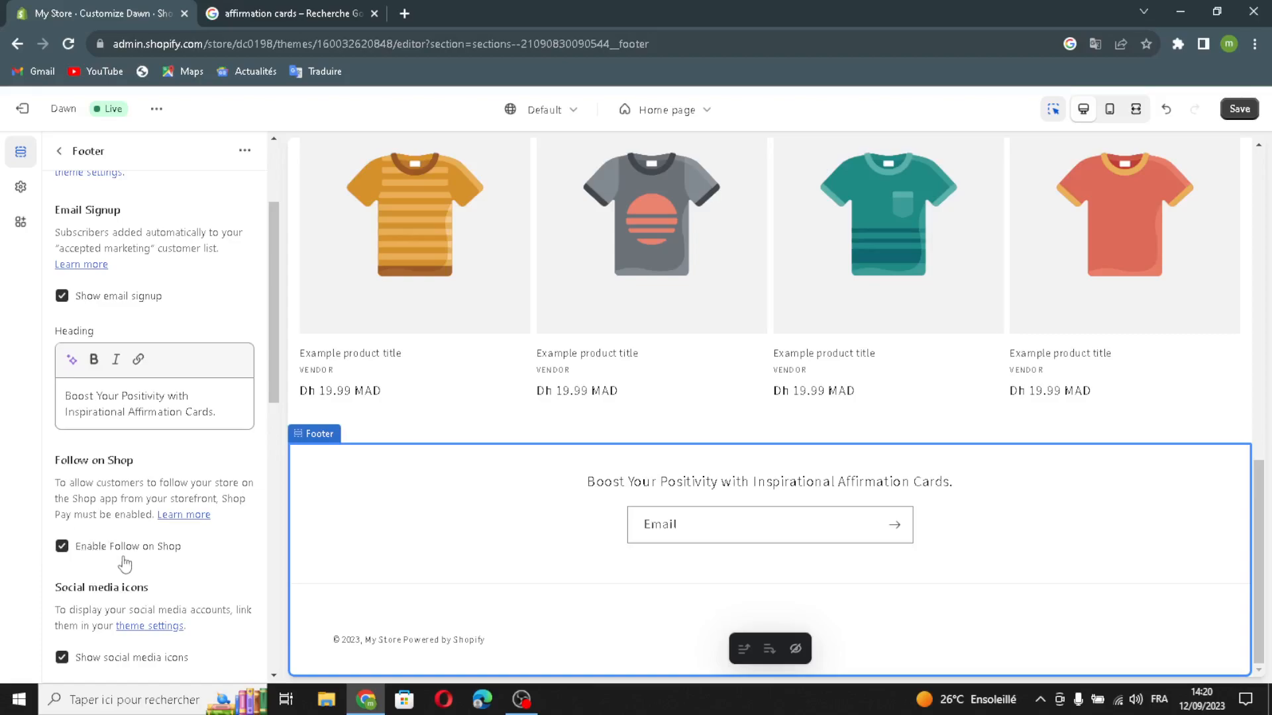
{"action": "scroll", "coordinate": [145, 641], "scroll_direction": "down", "scroll_amount": 1}
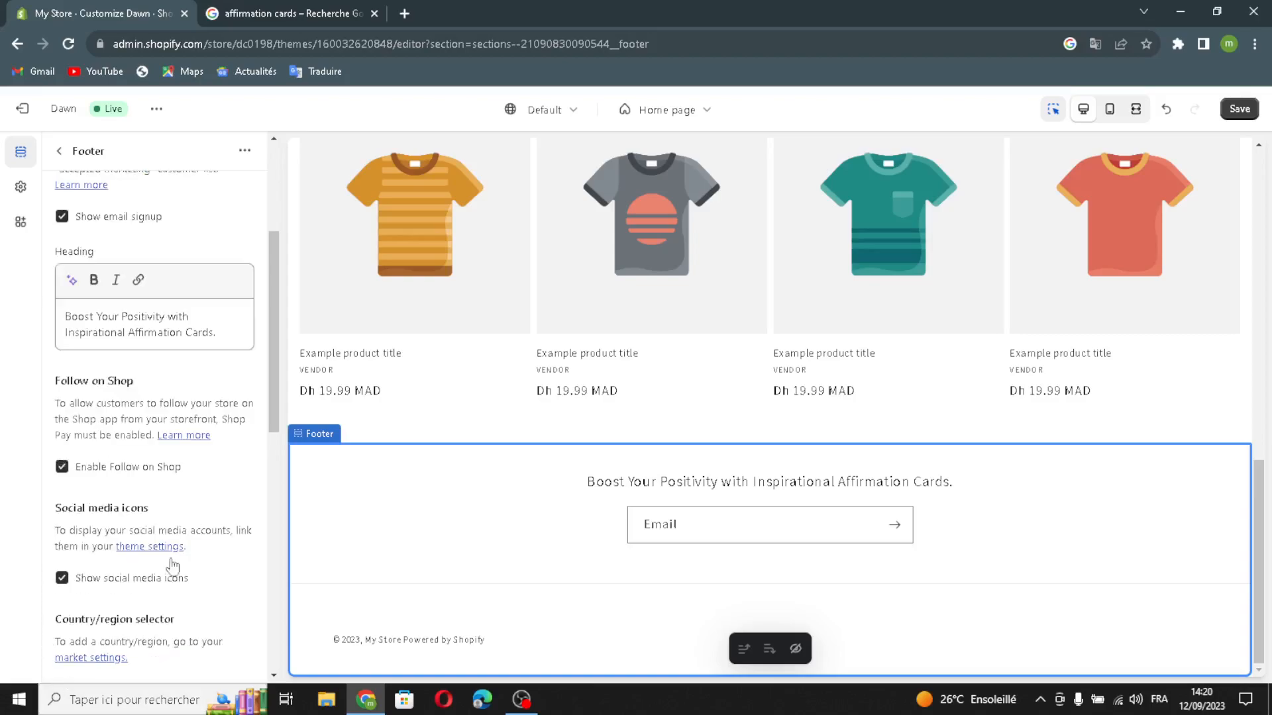
{"action": "scroll", "coordinate": [120, 601], "scroll_direction": "down", "scroll_amount": 2}
{"action": "scroll", "coordinate": [150, 586], "scroll_direction": "up", "scroll_amount": 5}
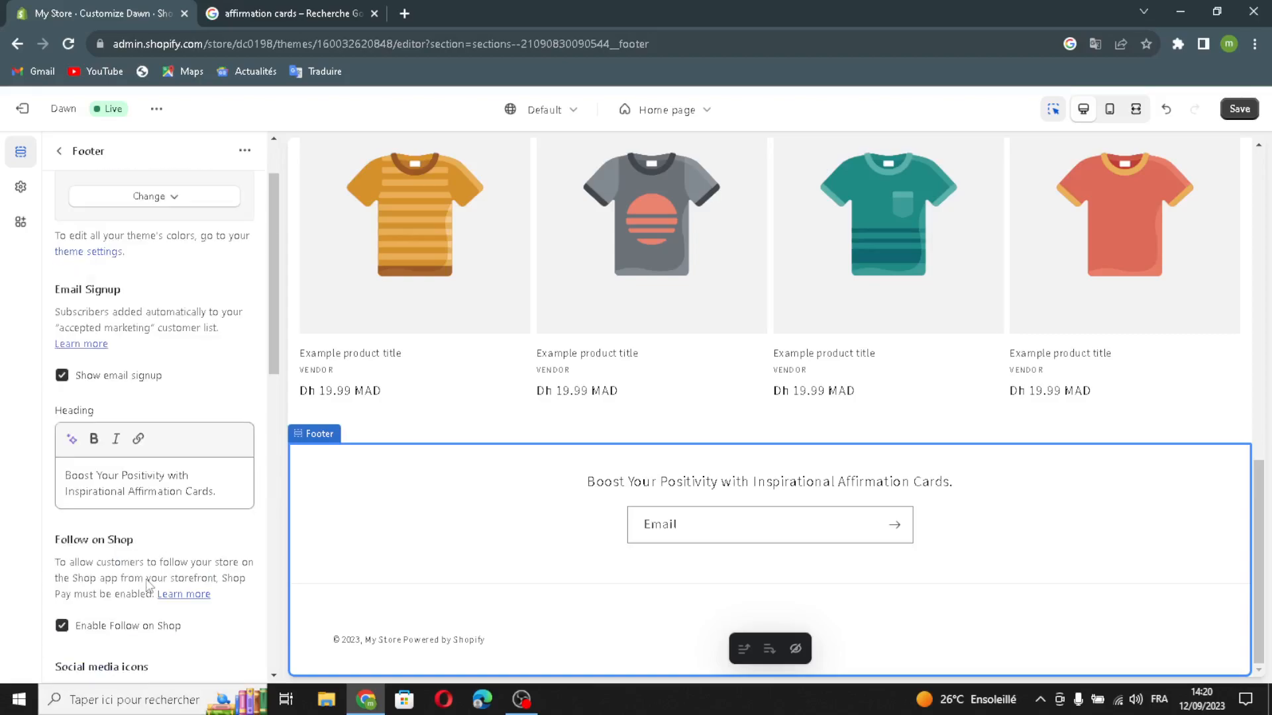
{"action": "left_click", "coordinate": [1240, 108]}
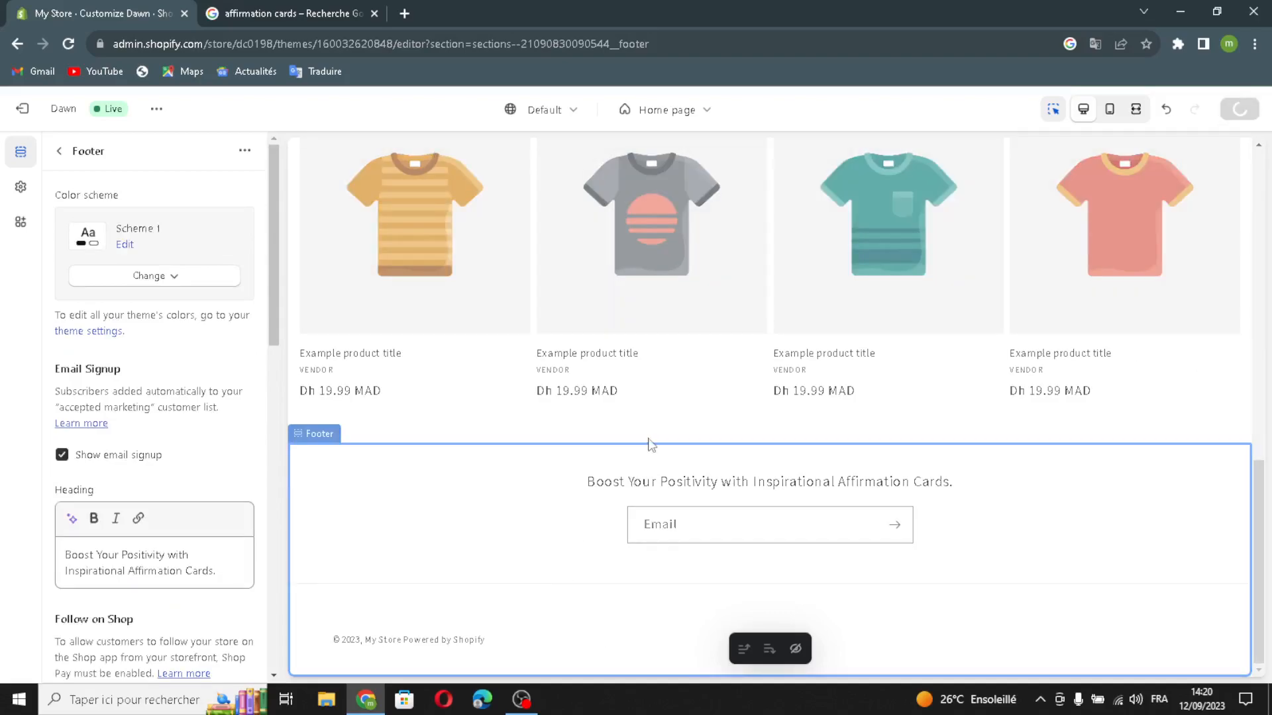
{"action": "left_click", "coordinate": [33, 109]}
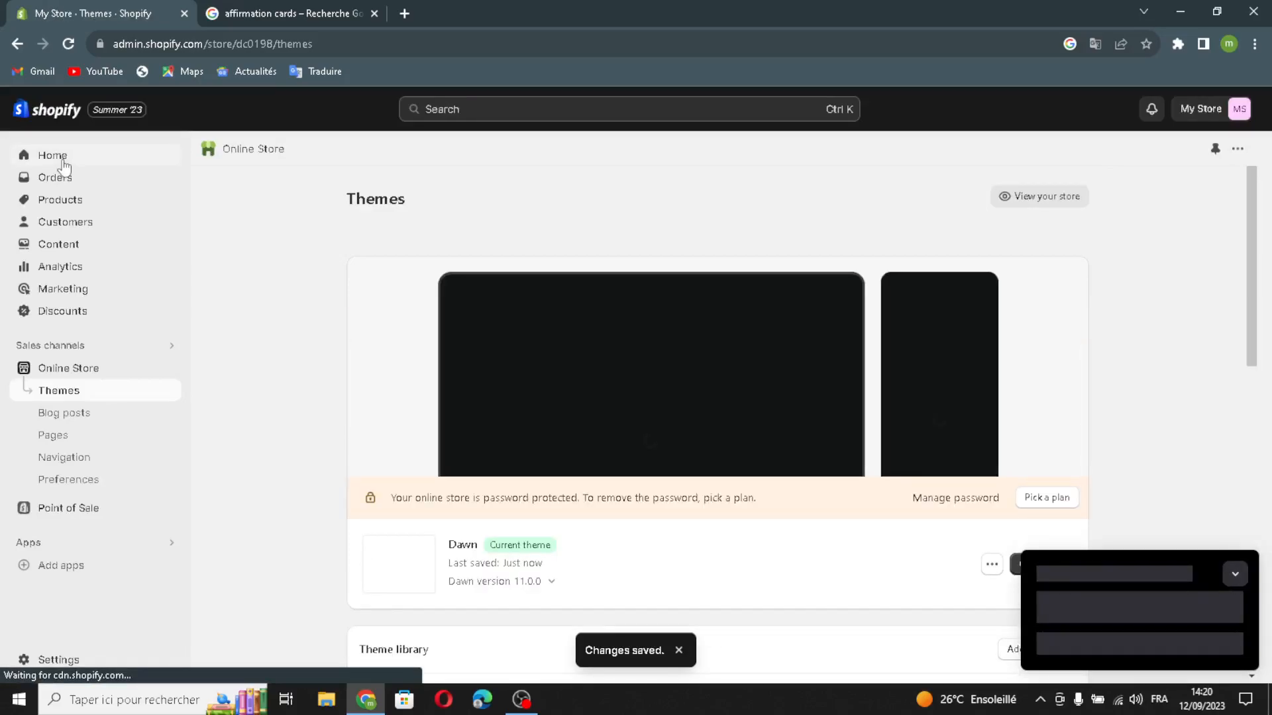
Step: On the admin home page, collapse the trial notice and mark "Add a custom domain" and "Add sharing details" as done in the setup guide
{"action": "left_click", "coordinate": [63, 164]}
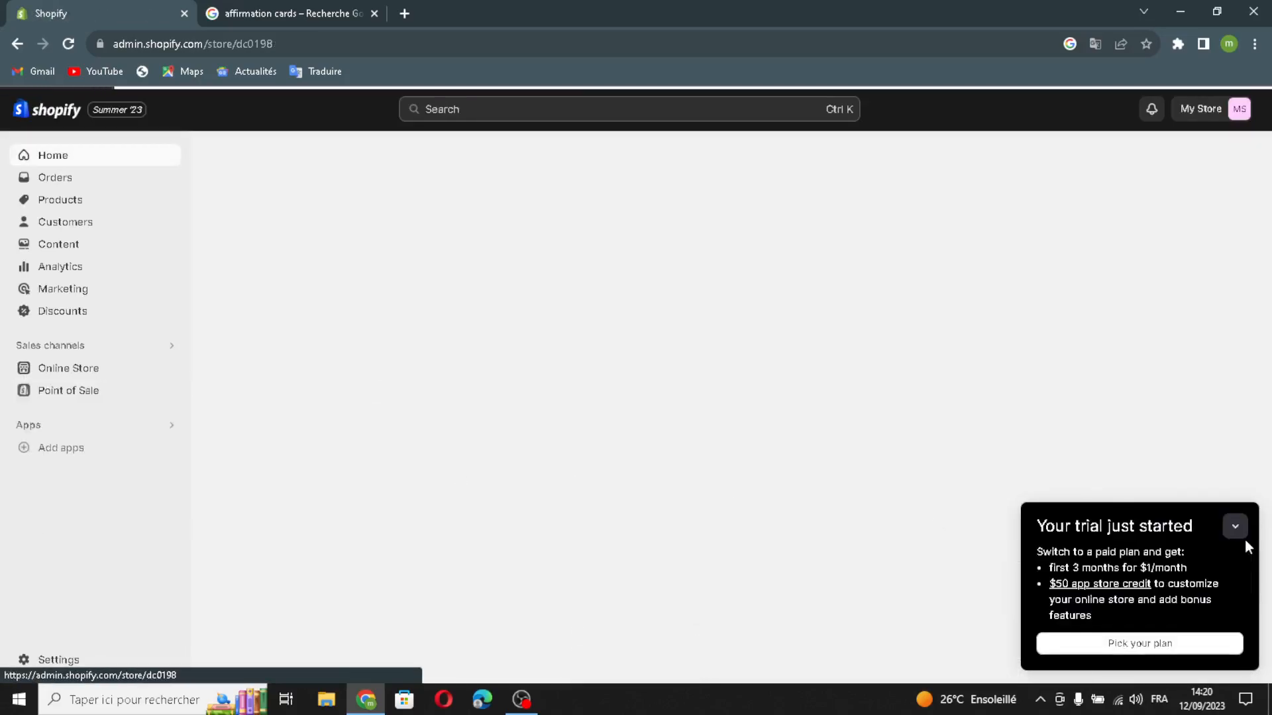
{"action": "left_click", "coordinate": [1236, 530]}
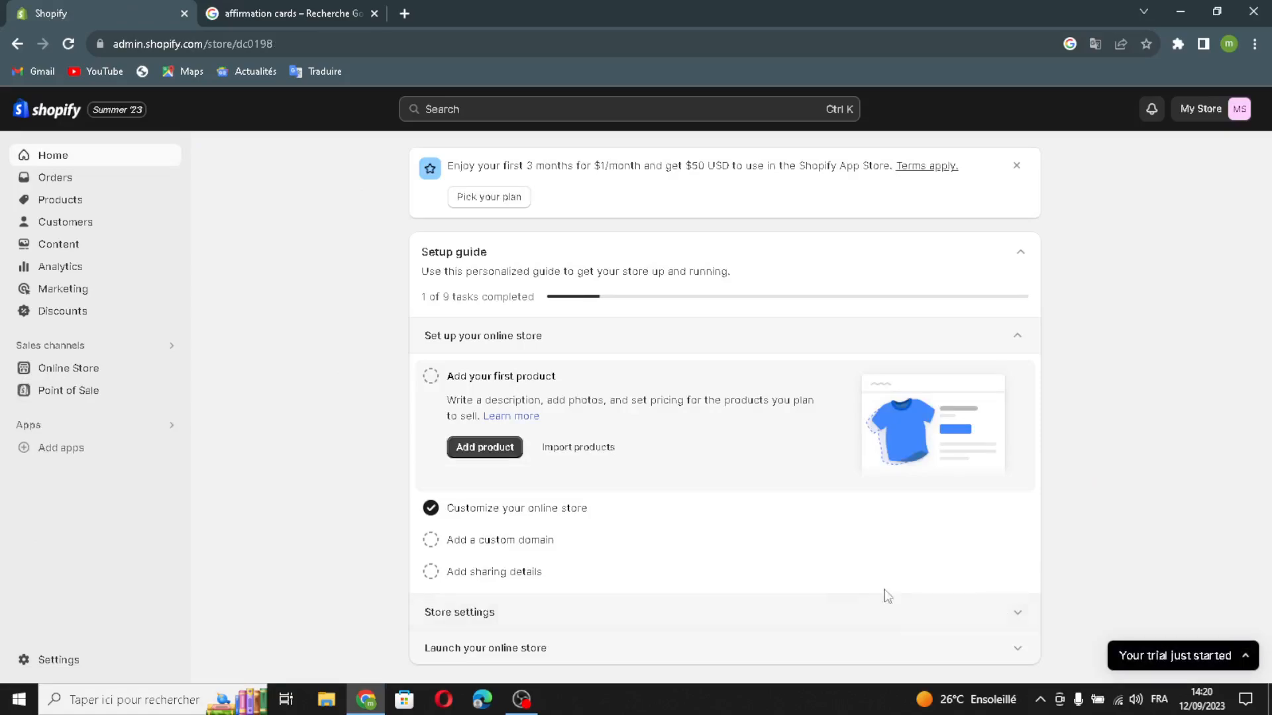
{"action": "left_click", "coordinate": [430, 540]}
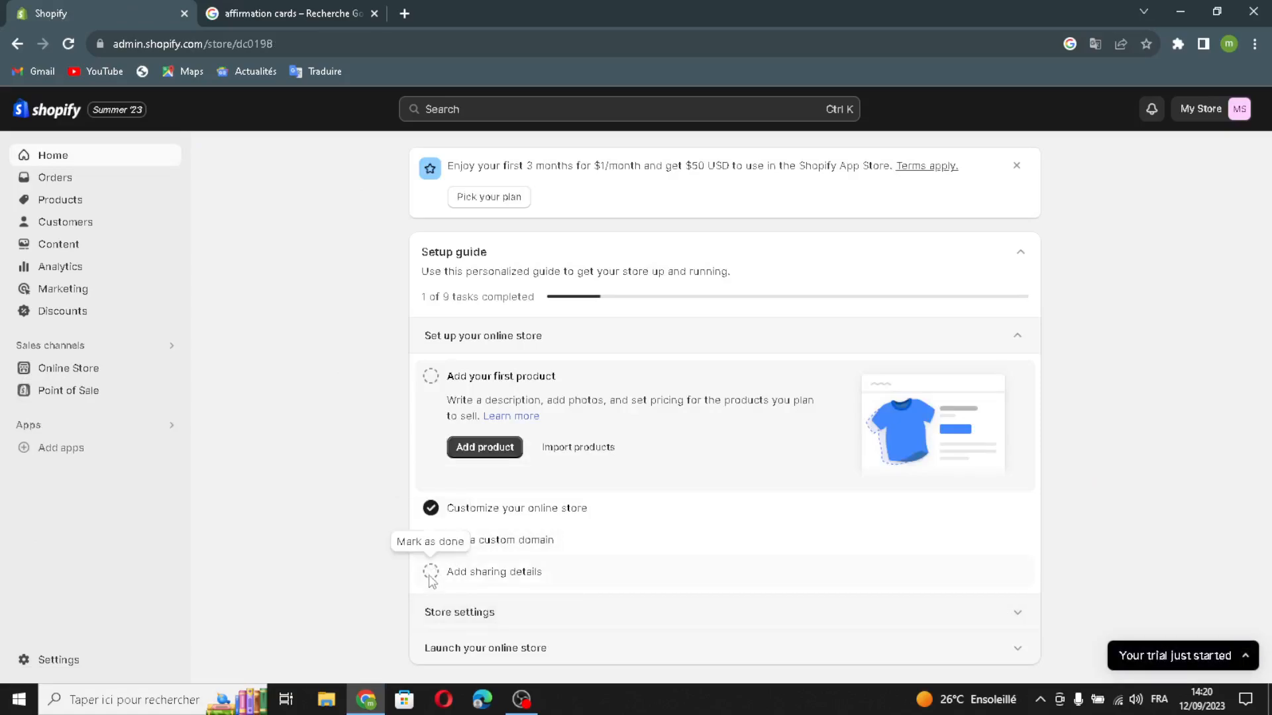
{"action": "left_click", "coordinate": [431, 572]}
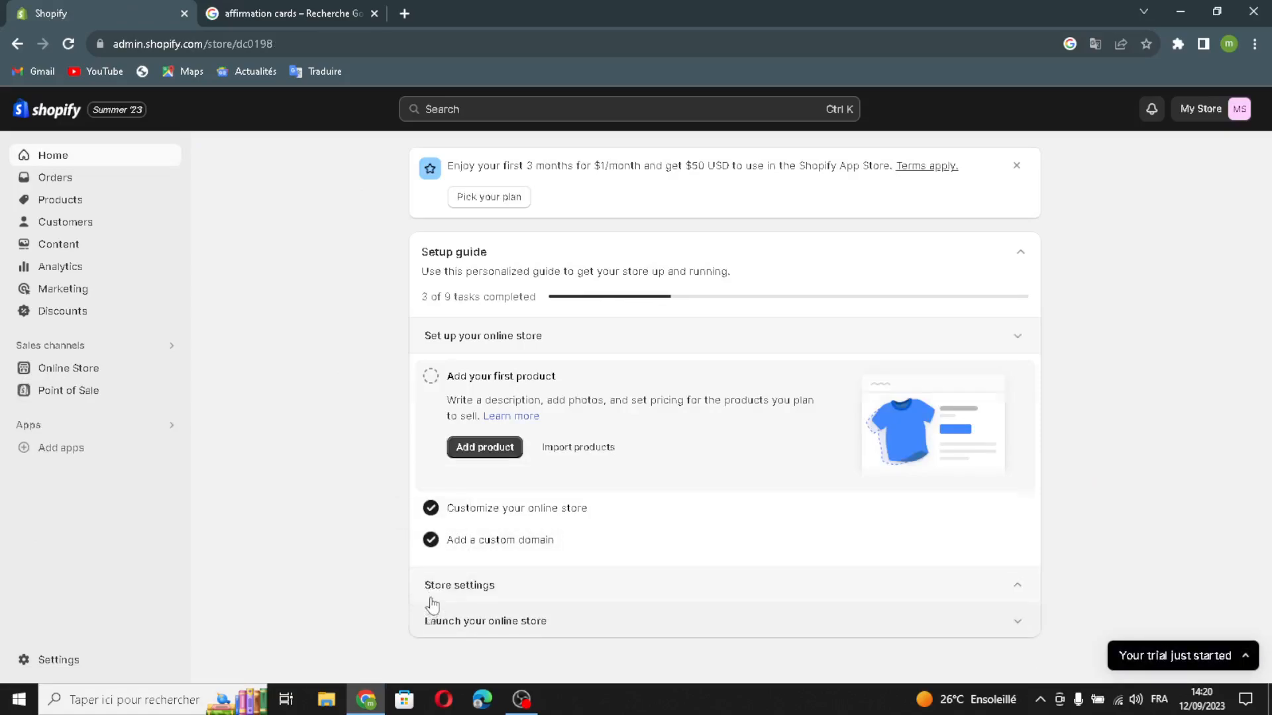
Step: Look at the store name, phone and email fields through the setup guide's store naming task, then close the settings and guide
{"action": "left_click", "coordinate": [432, 592]}
{"action": "left_click", "coordinate": [469, 487]}
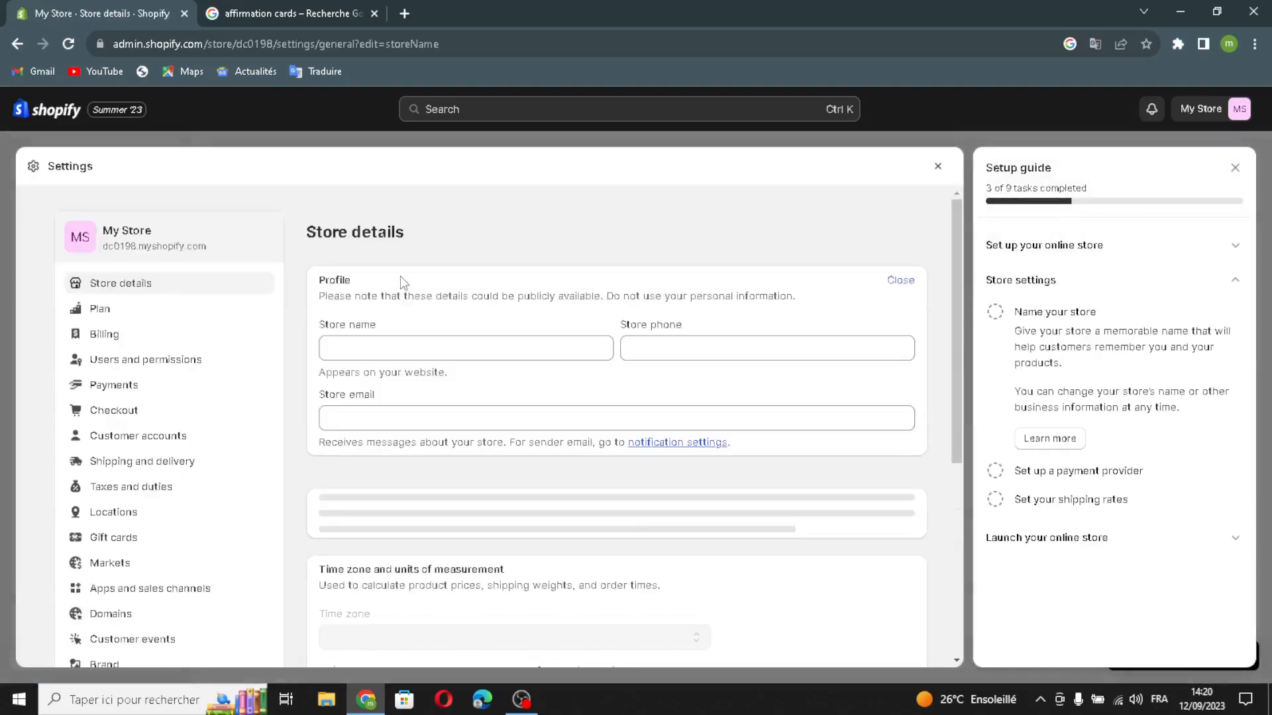
{"action": "left_click_drag", "start_coordinate": [400, 355], "coordinate": [264, 335]}
{"action": "left_click", "coordinate": [435, 347]}
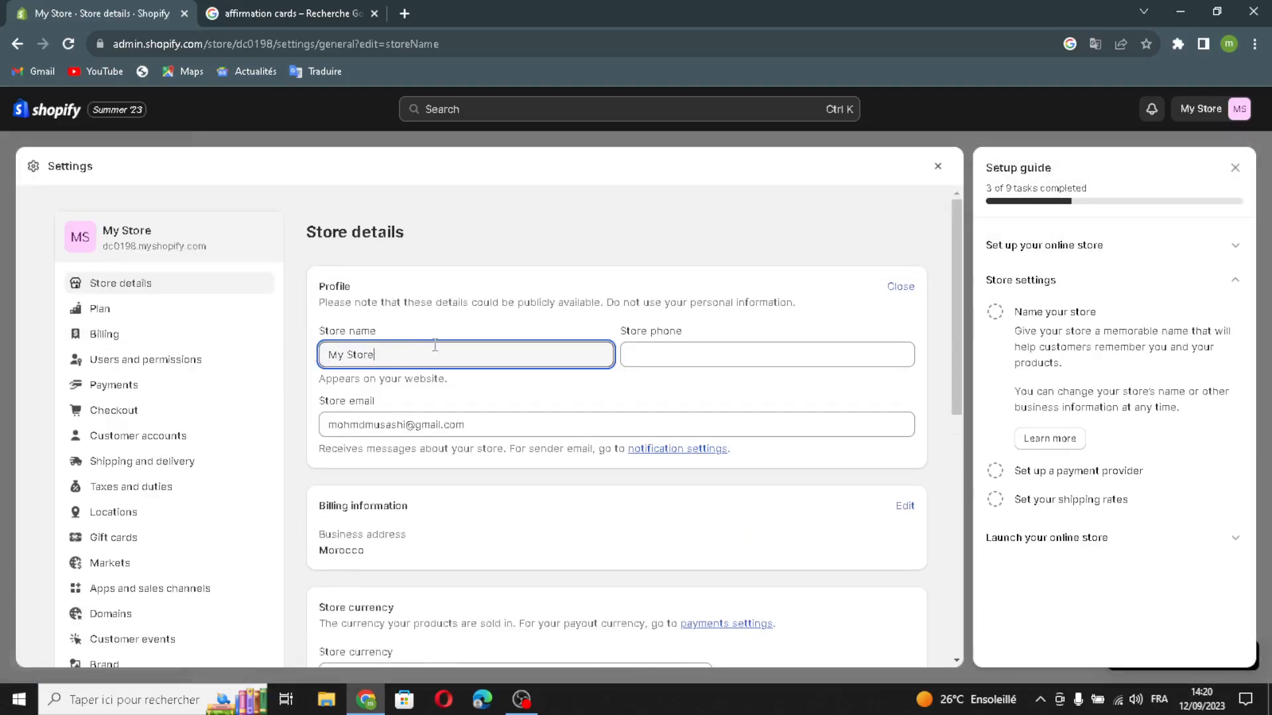
{"action": "left_click", "coordinate": [640, 355]}
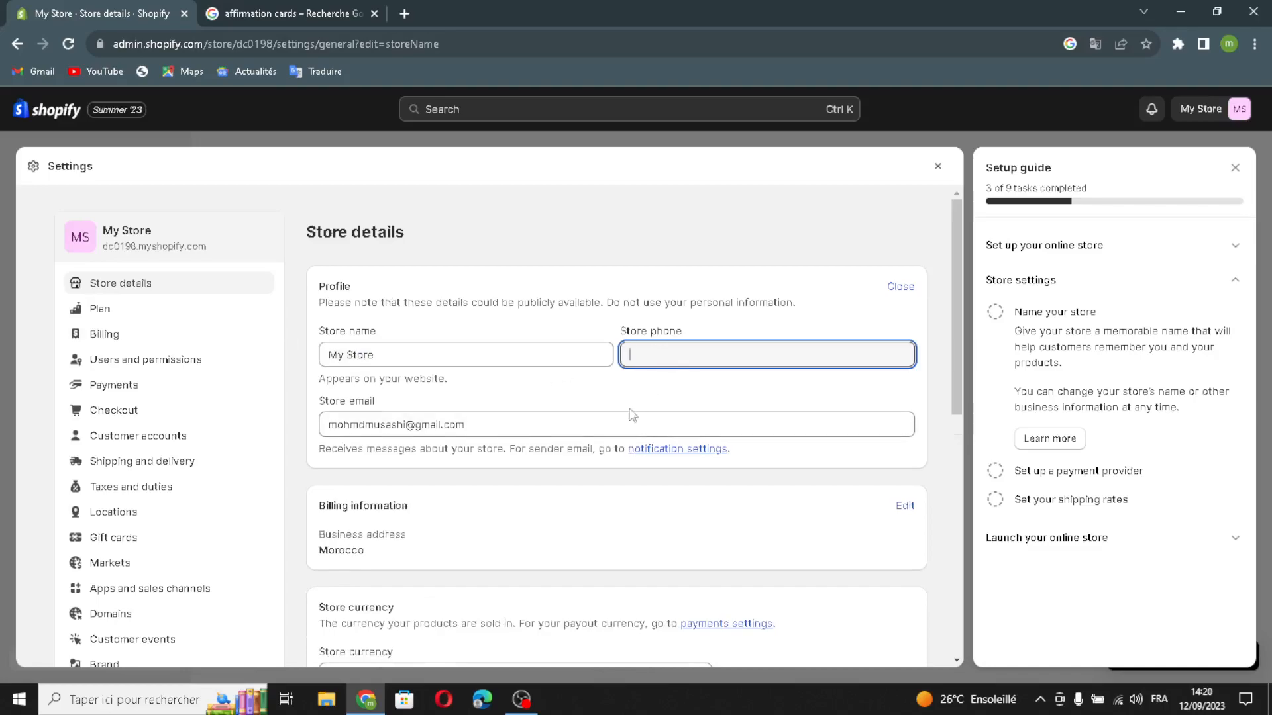
{"action": "triple_click", "coordinate": [500, 420]}
{"action": "left_click", "coordinate": [500, 419]}
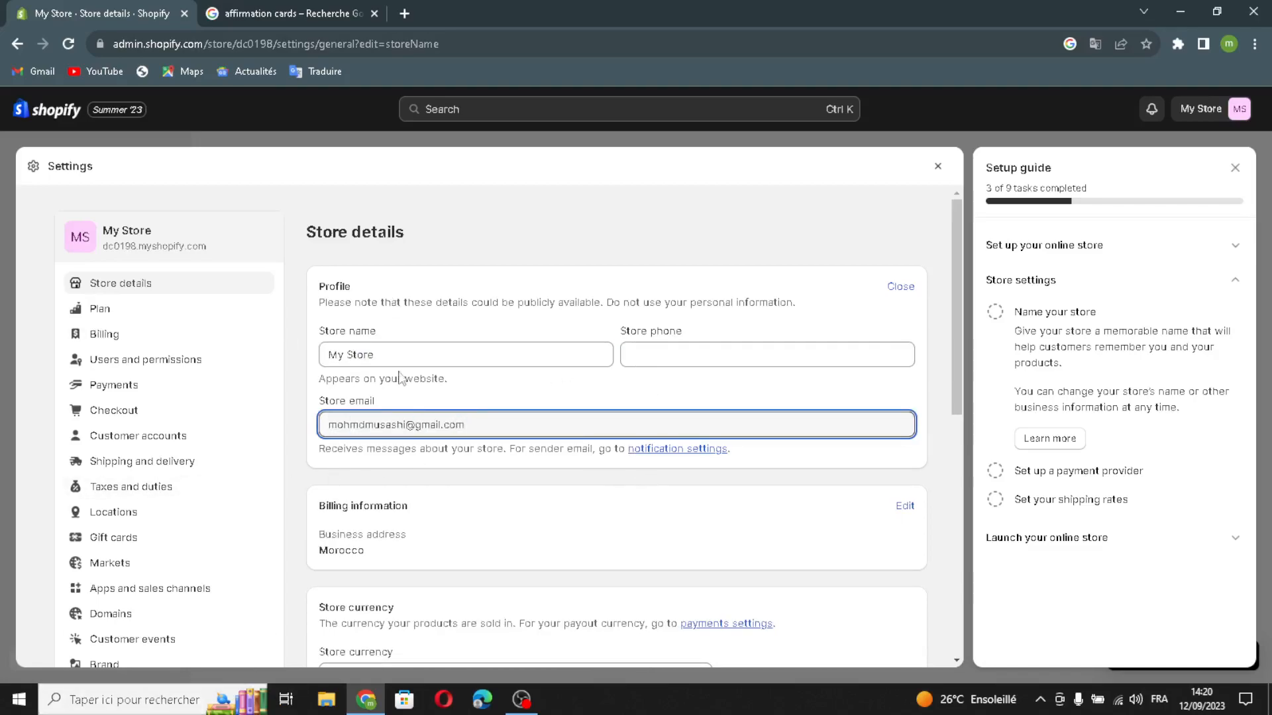
{"action": "left_click", "coordinate": [938, 166]}
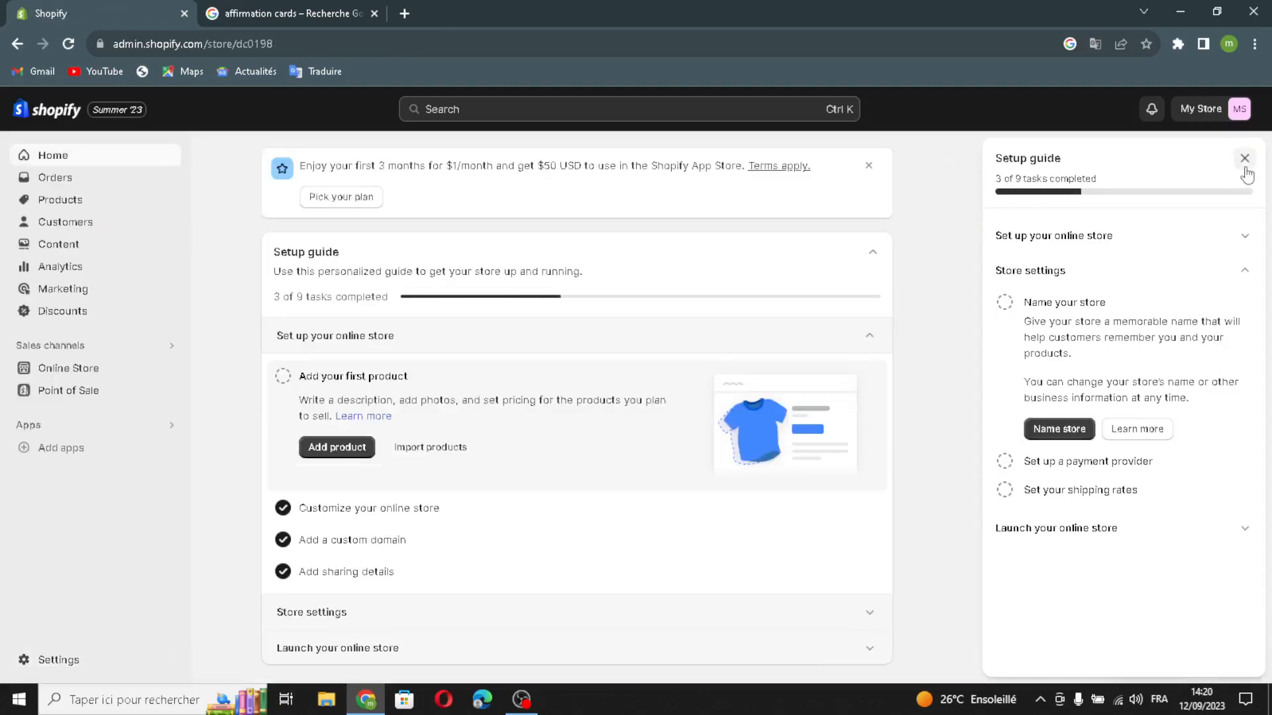
{"action": "left_click", "coordinate": [1235, 168]}
Step: View the plan settings from the setup guide's launch section, mark a guide task as done and return to the admin
{"action": "left_click", "coordinate": [476, 647]}
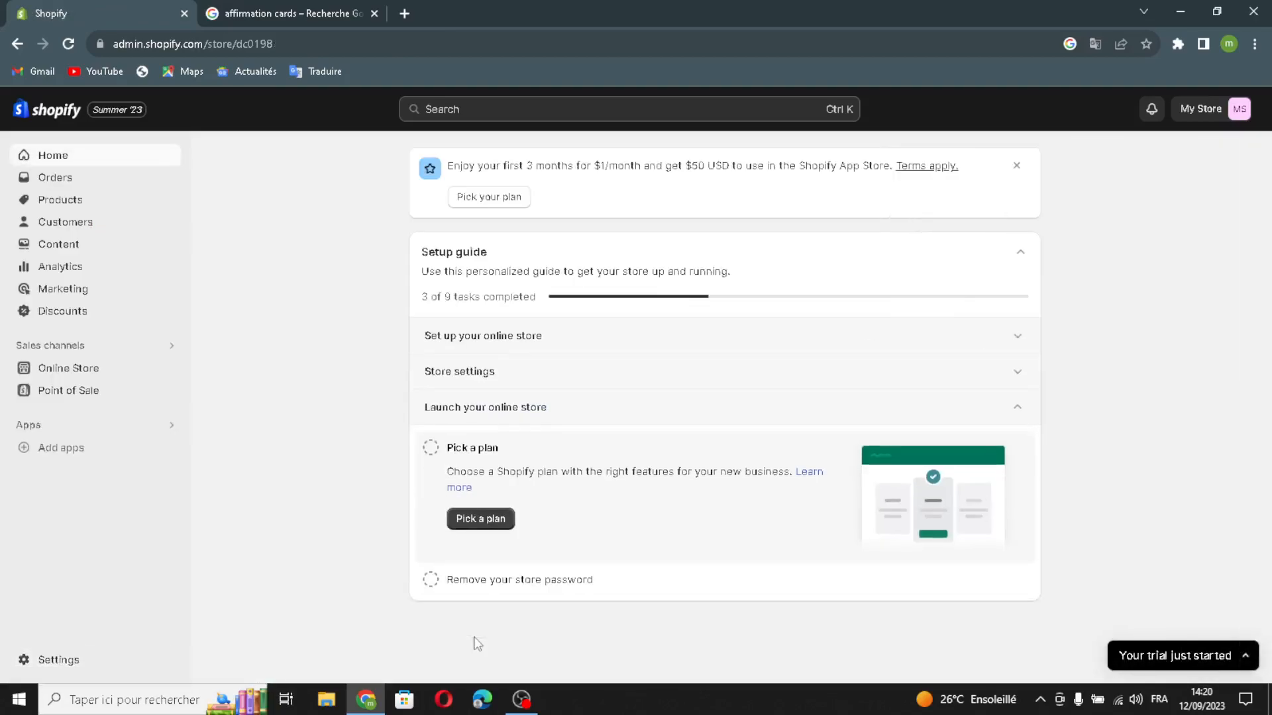
{"action": "left_click", "coordinate": [482, 523]}
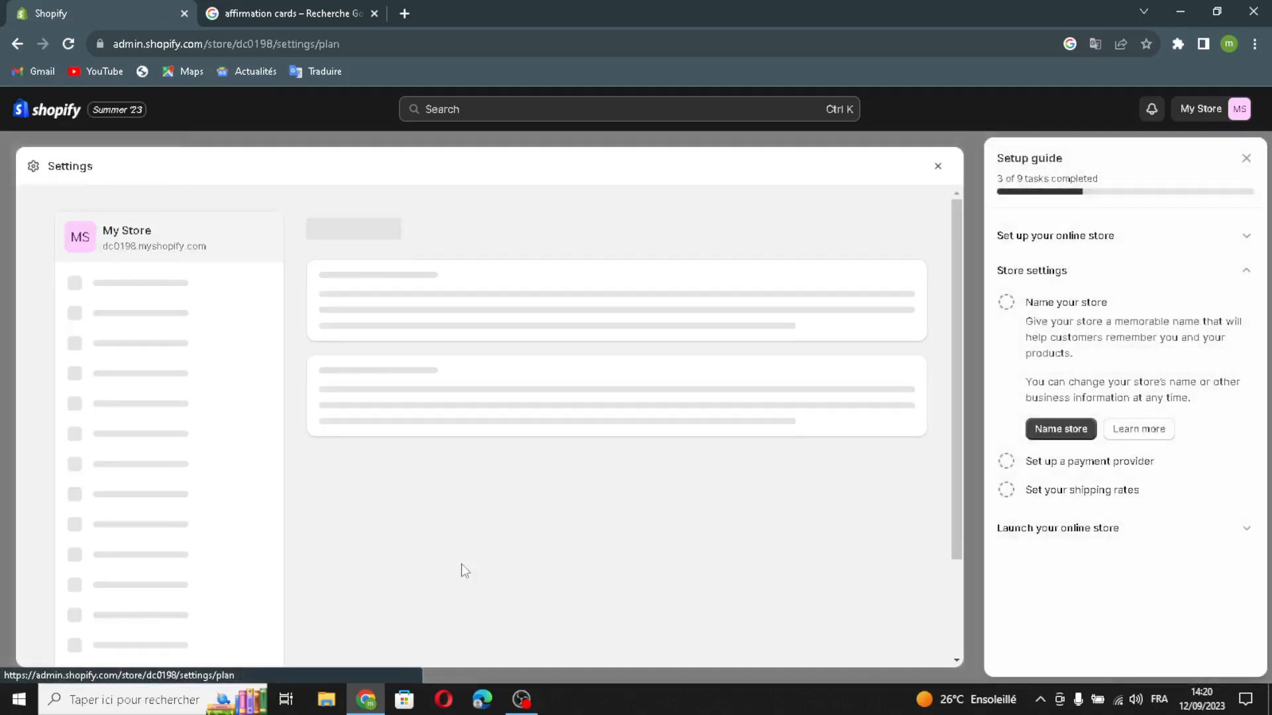
{"action": "left_click", "coordinate": [995, 462]}
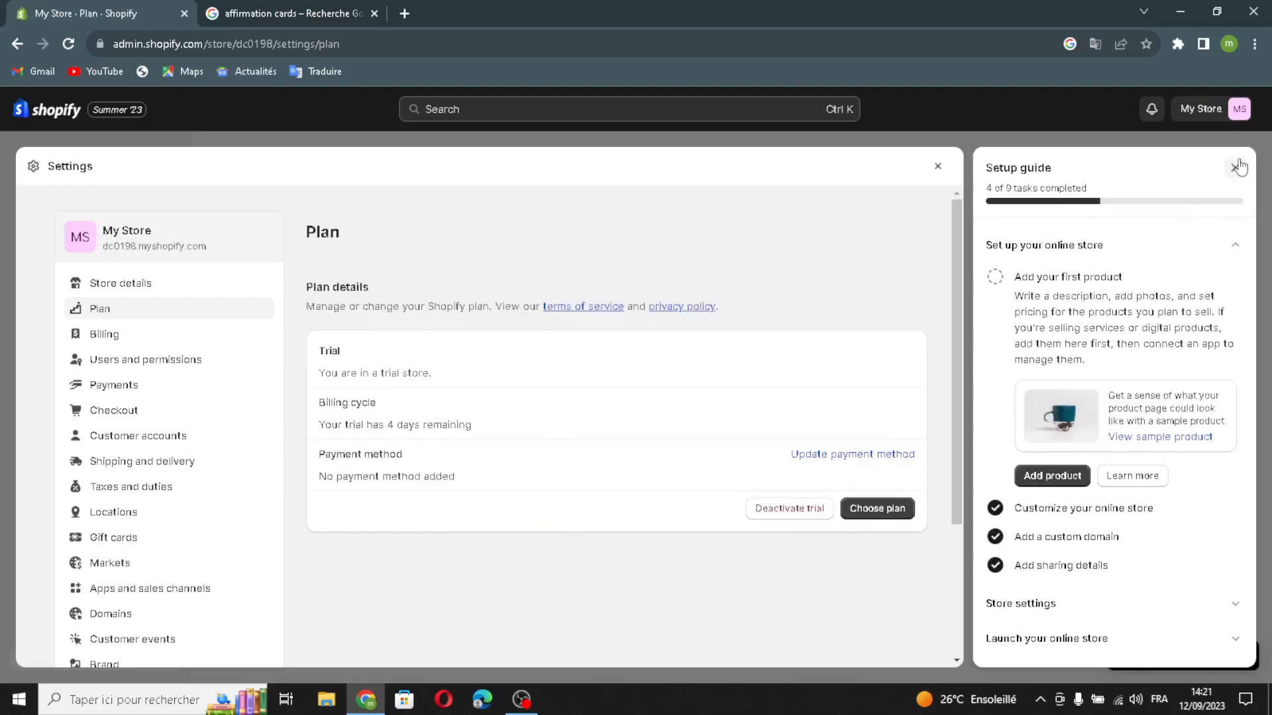
{"action": "left_click", "coordinate": [1235, 167]}
{"action": "left_click", "coordinate": [1232, 168]}
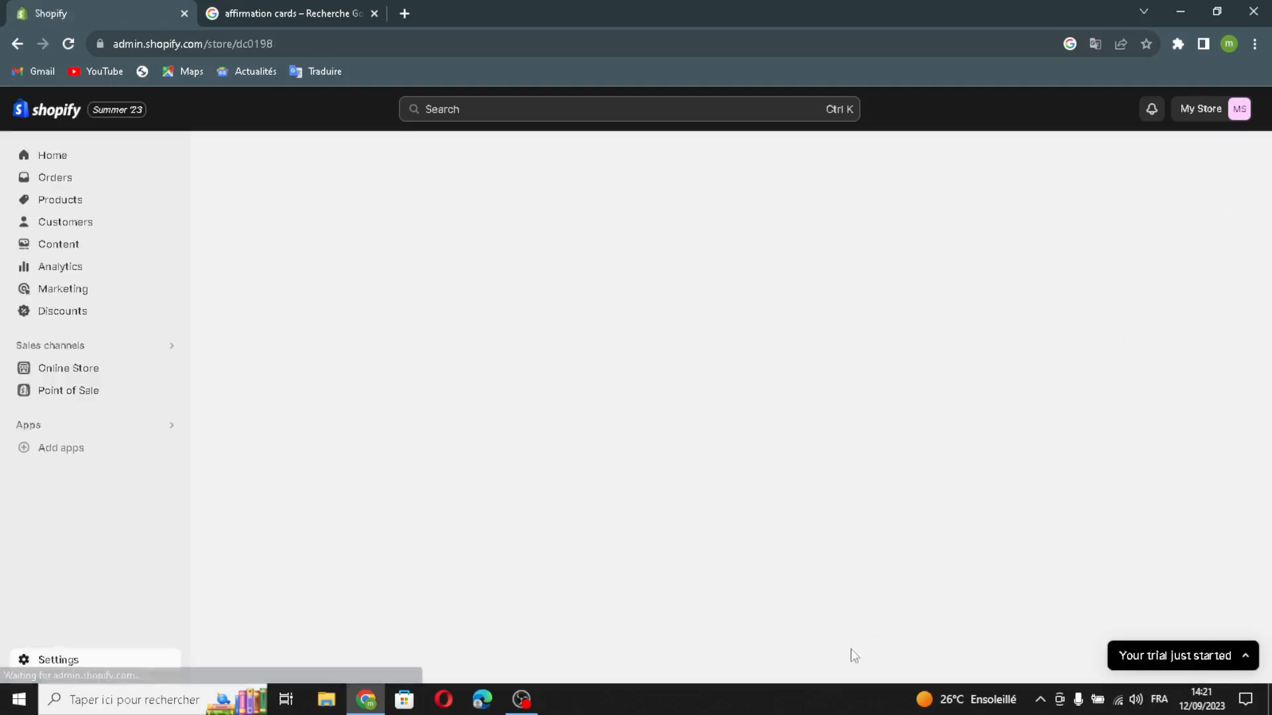